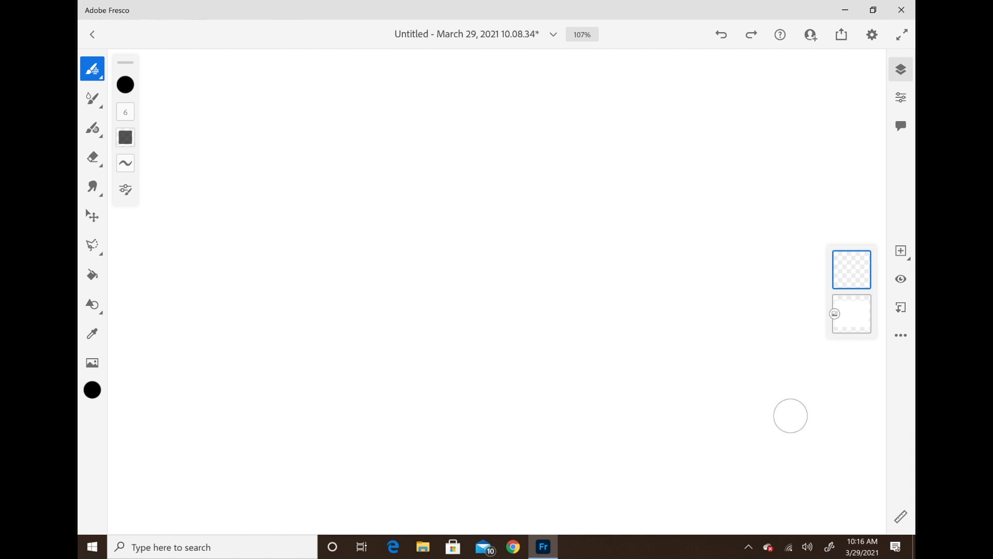
Step: Sketch a small capital D in the canvas's upper-left area and a lowercase d with a small arrow beneath it
left_click_drag(295, 137, 342, 190)
key("ctrl+z")
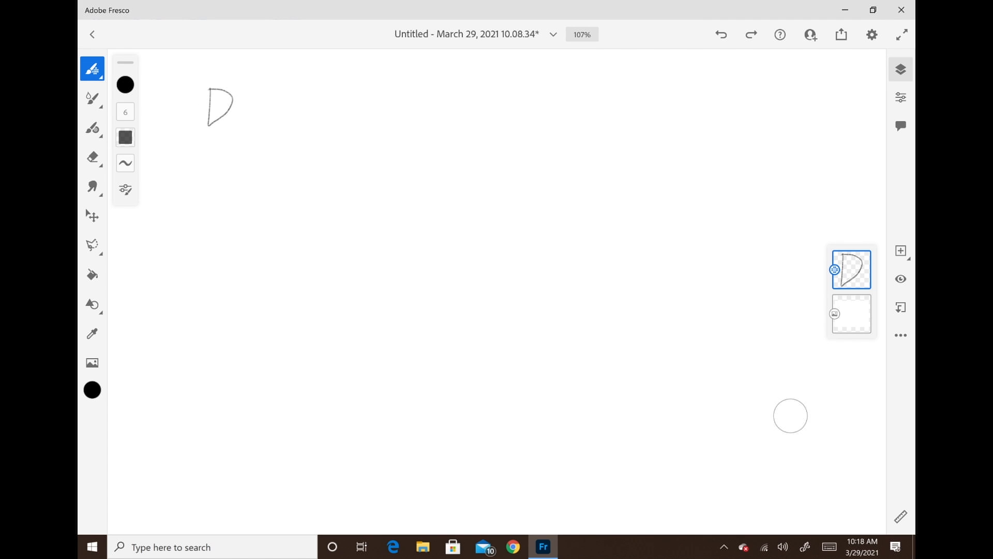
mouse_move(217, 161)
left_mouse_down()
mouse_move(219, 138)
mouse_move(220, 185)
left_mouse_up()
mouse_move(242, 133)
left_mouse_down()
mouse_move(234, 149)
mouse_move(226, 137)
mouse_move(215, 141)
mouse_move(214, 173)
mouse_move(231, 192)
mouse_move(217, 138)
mouse_move(224, 186)
left_mouse_up()
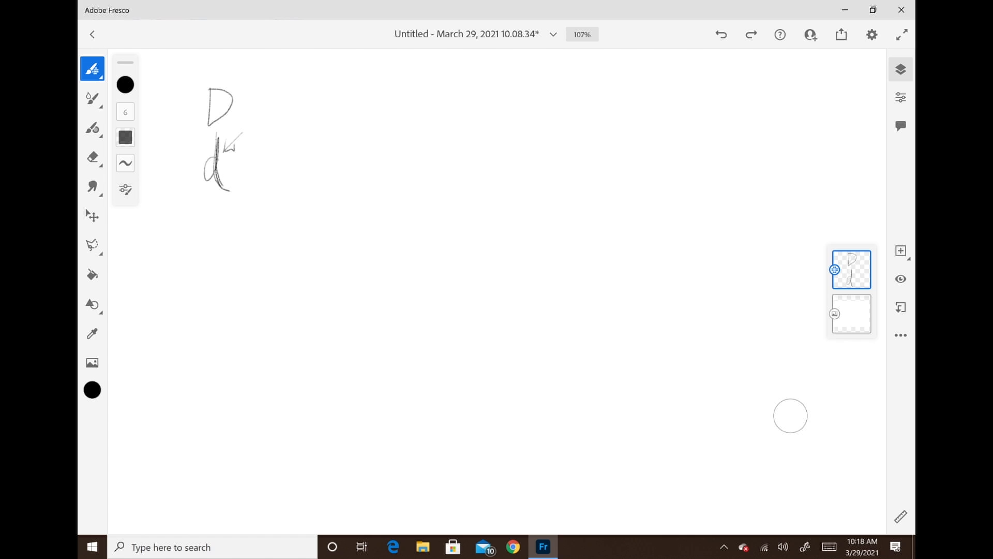
mouse_move(210, 148)
left_mouse_down()
mouse_move(224, 146)
mouse_move(224, 189)
left_mouse_up()
Step: Continue the column with a D containing a smaller D, a D with an arrow inside, and a plain D
mouse_move(205, 220)
left_mouse_down()
mouse_move(203, 260)
mouse_move(221, 262)
mouse_move(245, 239)
mouse_move(206, 218)
mouse_move(218, 253)
mouse_move(215, 231)
left_mouse_up()
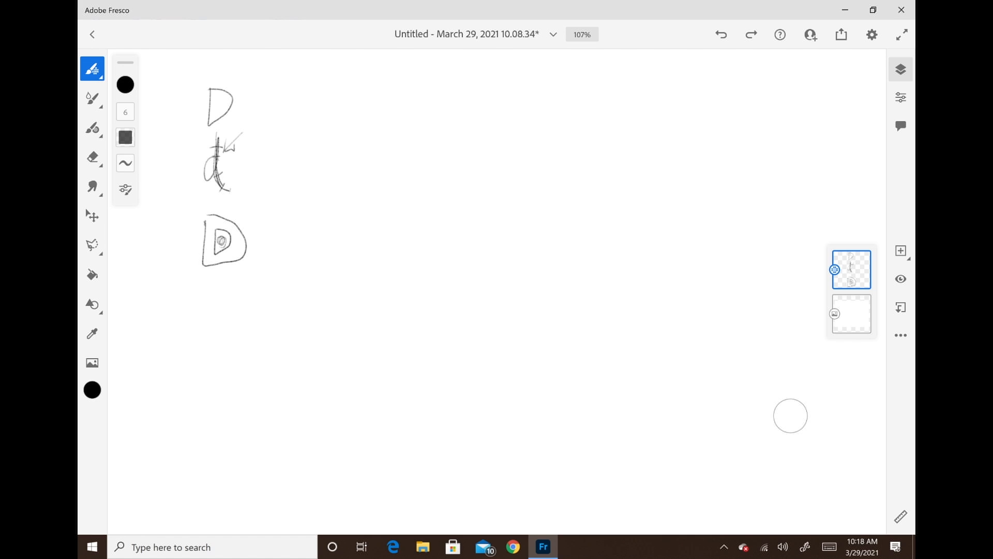
mouse_move(217, 301)
left_mouse_down()
mouse_move(219, 350)
mouse_move(257, 321)
mouse_move(216, 300)
mouse_move(219, 321)
mouse_move(234, 309)
mouse_move(246, 315)
mouse_move(222, 325)
left_mouse_up()
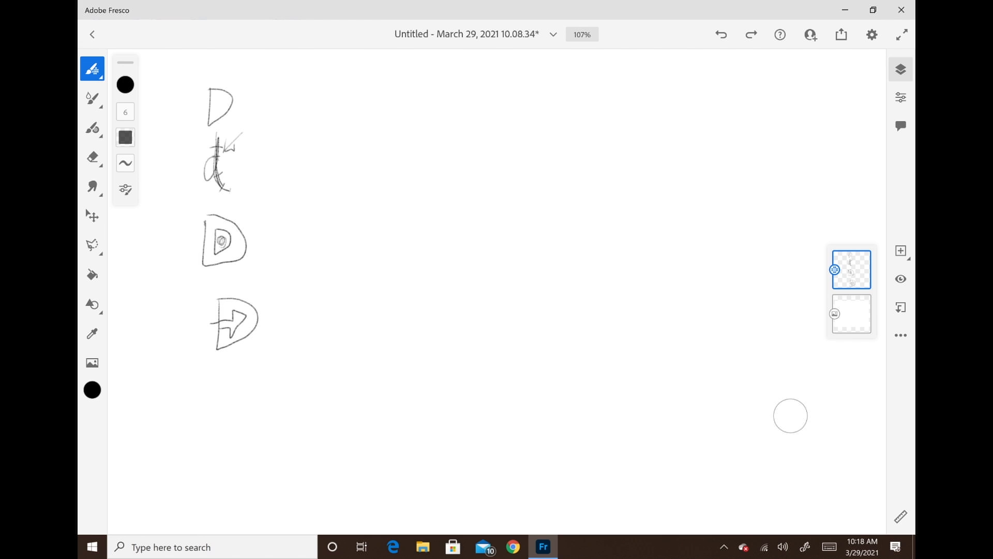
mouse_move(230, 386)
left_mouse_down()
mouse_move(231, 439)
mouse_move(274, 410)
mouse_move(215, 385)
left_mouse_up()
Step: Set the brush smoothing to 100 and undo the lowest D and the arrow inside the D above it
left_click(125, 162)
left_click_drag(150, 131, 150, 68)
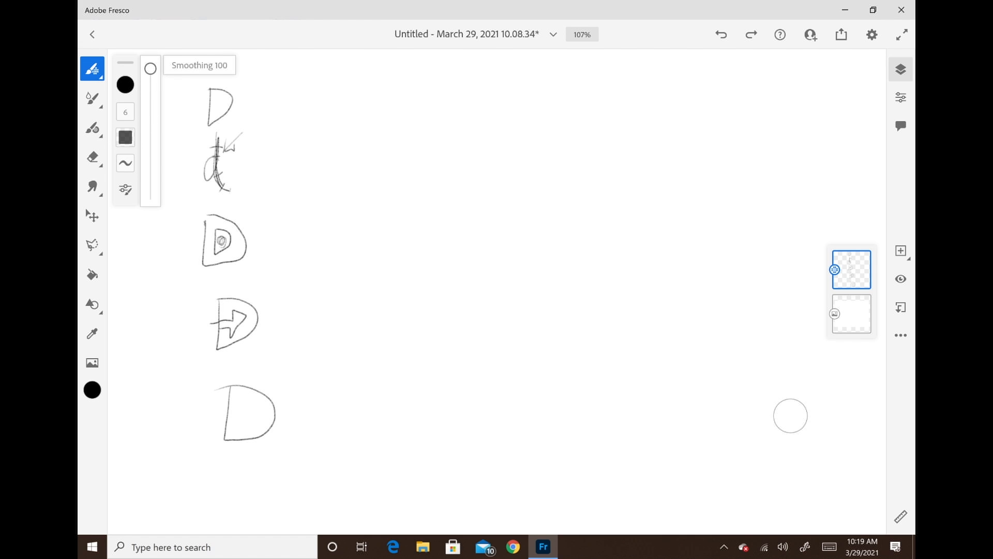
left_click(721, 34)
left_click(721, 34)
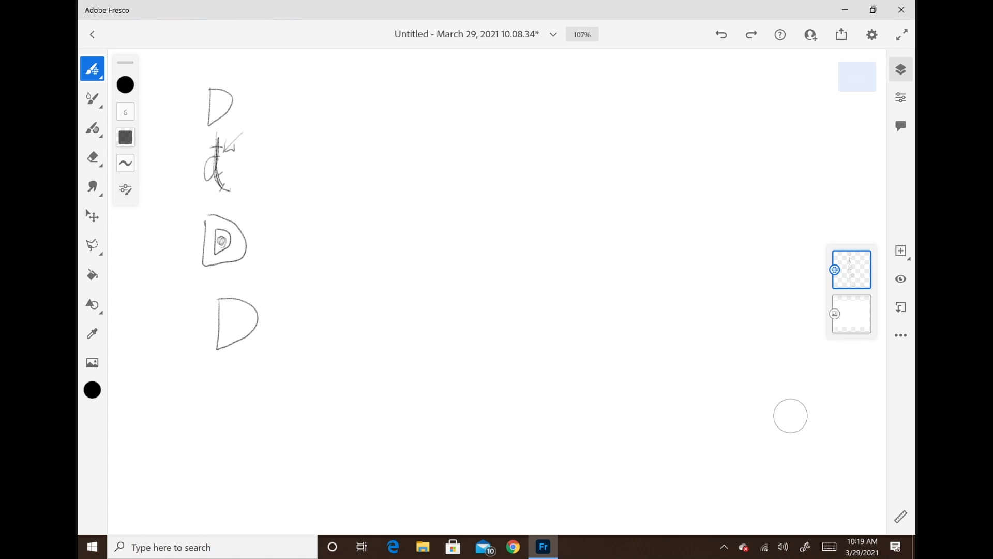
Step: Sketch a D at the column's bottom with a smaller, darker D inside joined to its stem by two short lines
scroll(179, 434, "up", 5)
left_click_drag(246, 339, 246, 418)
mouse_move(300, 358)
left_mouse_down()
mouse_move(290, 404)
mouse_move(247, 417)
left_mouse_up()
mouse_move(261, 357)
left_mouse_down()
mouse_move(261, 395)
mouse_move(275, 360)
mouse_move(273, 386)
left_mouse_up()
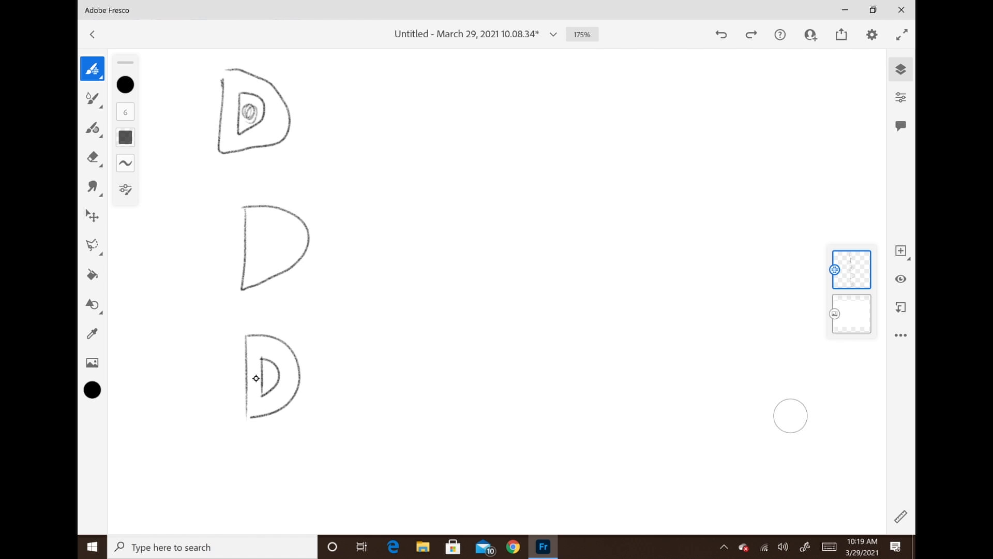
mouse_move(257, 383)
left_mouse_down()
mouse_move(267, 363)
mouse_move(283, 374)
mouse_move(266, 397)
left_mouse_up()
mouse_move(261, 358)
left_mouse_down()
mouse_move(260, 393)
mouse_move(281, 376)
mouse_move(260, 358)
mouse_move(279, 373)
mouse_move(262, 398)
mouse_move(249, 377)
left_mouse_up()
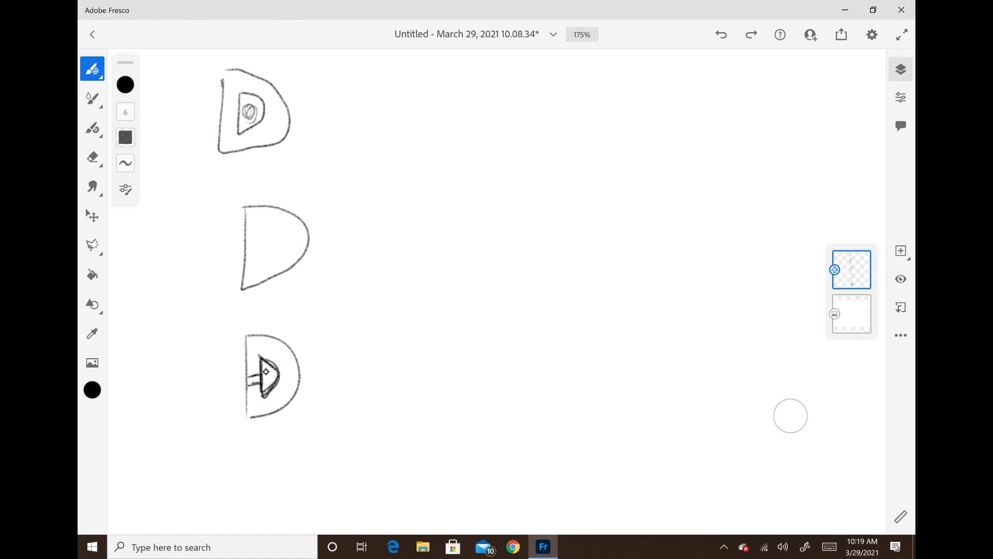
Step: Start a second column beside the first capital D with a larger D whose stem opens into a right-pointing arrow
scroll(518, 269, "up", 8)
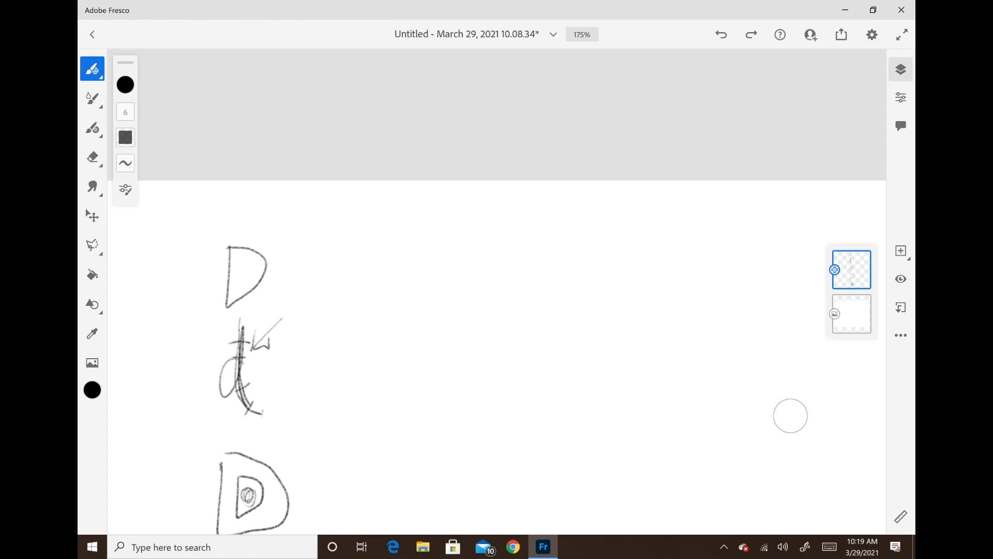
scroll(790, 416, "down", 8)
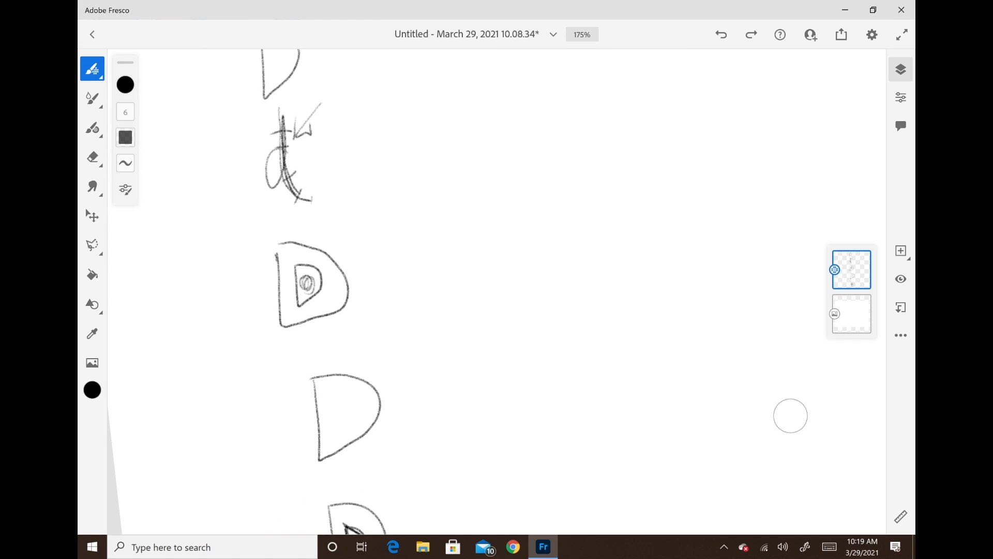
scroll(790, 415, "up", 8)
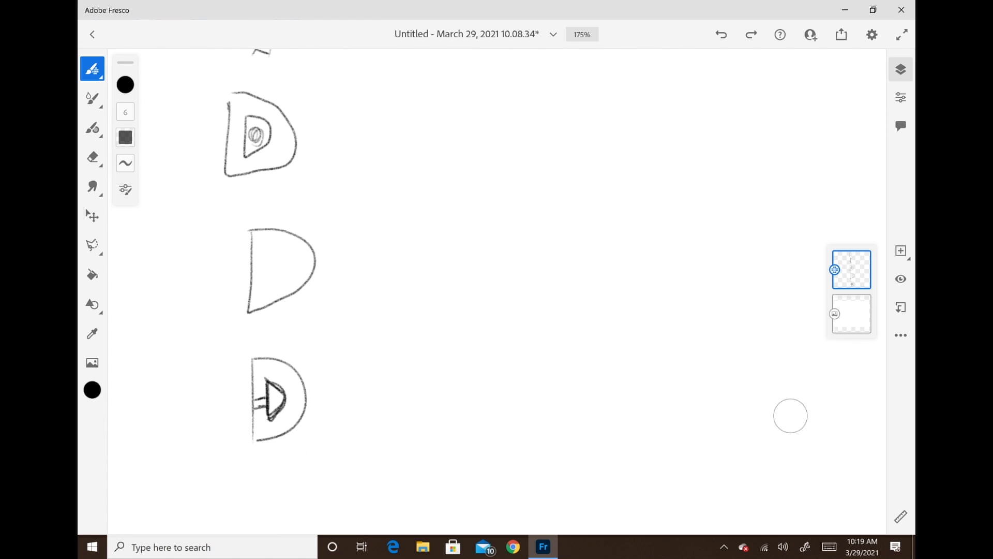
scroll(791, 415, "up", 1)
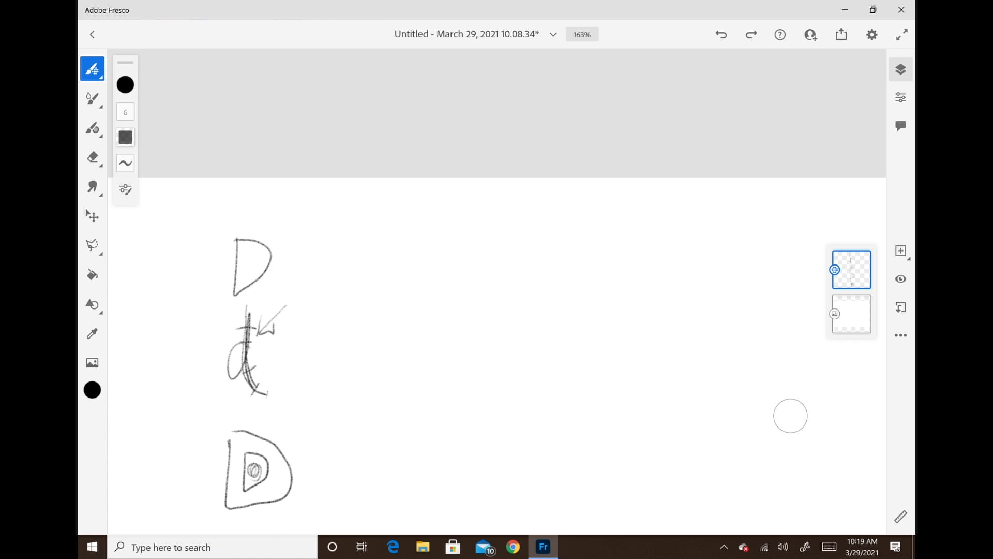
scroll(790, 416, "up", 5)
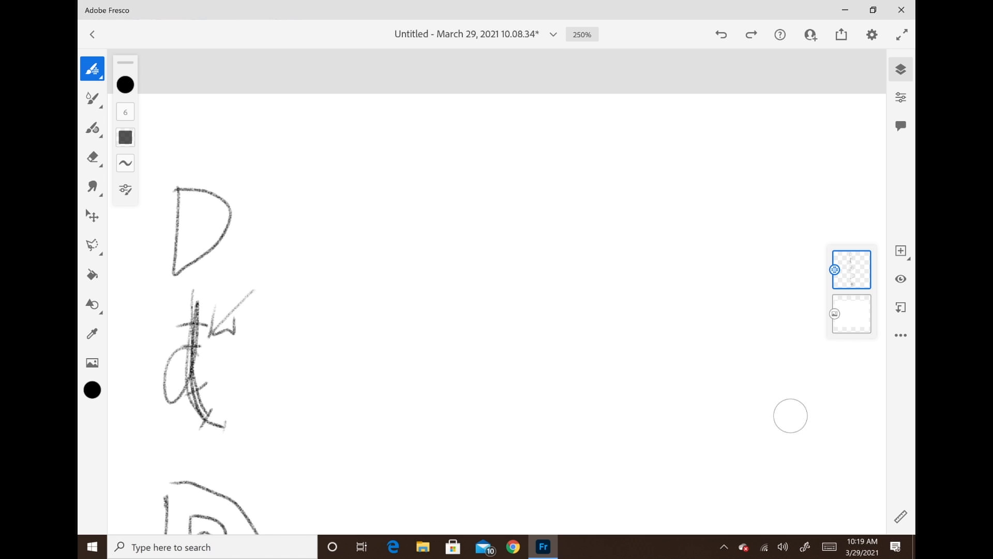
mouse_move(429, 185)
left_mouse_down()
mouse_move(426, 222)
mouse_move(451, 220)
mouse_move(451, 193)
left_mouse_up()
mouse_move(451, 191)
left_mouse_down()
mouse_move(491, 239)
mouse_move(437, 277)
mouse_move(442, 250)
mouse_move(421, 248)
mouse_move(411, 302)
left_mouse_up()
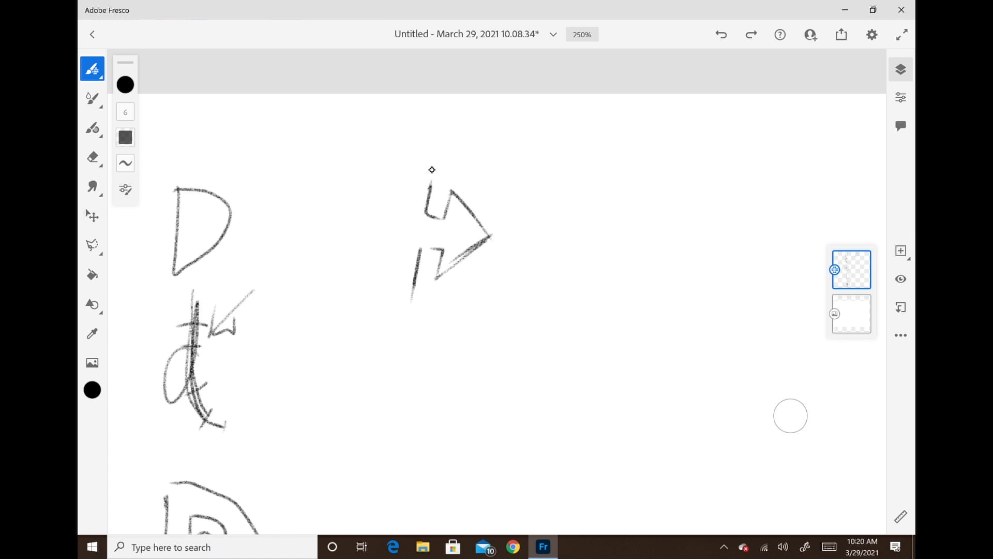
mouse_move(432, 169)
left_mouse_down()
mouse_move(526, 197)
mouse_move(454, 312)
mouse_move(410, 310)
mouse_move(413, 300)
mouse_move(411, 312)
left_mouse_up()
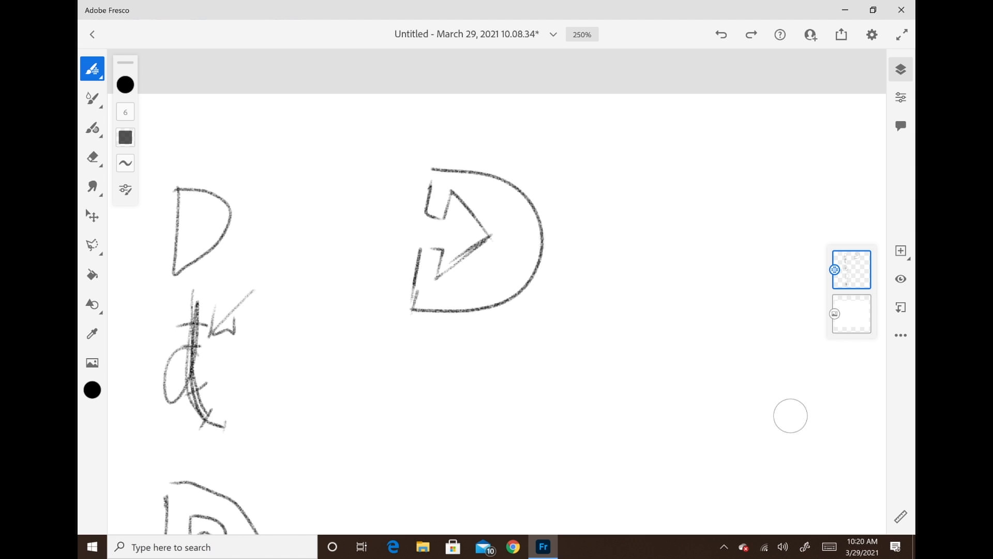
Step: Sketch a smaller D below the large arrow D, with a right-pointing arrow cutting into its open stem
scroll(790, 415, "down", 1)
mouse_move(407, 287)
left_mouse_down()
mouse_move(402, 327)
mouse_move(440, 324)
left_mouse_up()
mouse_move(405, 288)
left_mouse_down()
mouse_move(457, 288)
mouse_move(494, 306)
mouse_move(487, 368)
mouse_move(428, 389)
mouse_move(388, 389)
mouse_move(400, 357)
mouse_move(425, 355)
left_mouse_up()
left_click(442, 308)
mouse_move(440, 317)
left_mouse_down()
mouse_move(439, 326)
mouse_move(469, 333)
mouse_move(431, 361)
left_mouse_up()
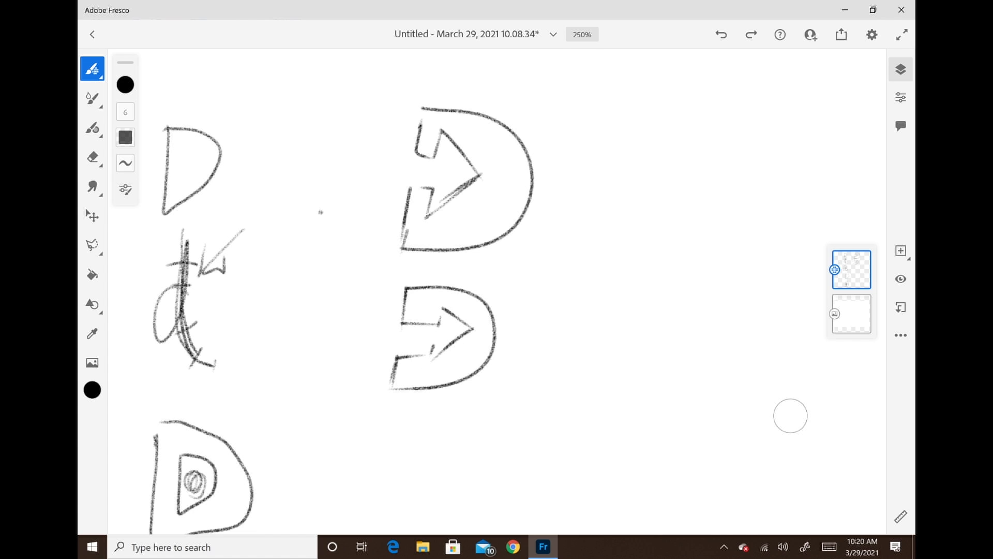
mouse_move(451, 379)
left_mouse_down()
mouse_move(443, 336)
mouse_move(403, 318)
mouse_move(454, 315)
mouse_move(475, 329)
mouse_move(444, 348)
mouse_move(434, 342)
left_mouse_up()
left_click_drag(487, 363, 406, 383)
mouse_move(396, 347)
left_mouse_down()
mouse_move(391, 389)
mouse_move(401, 343)
left_mouse_up()
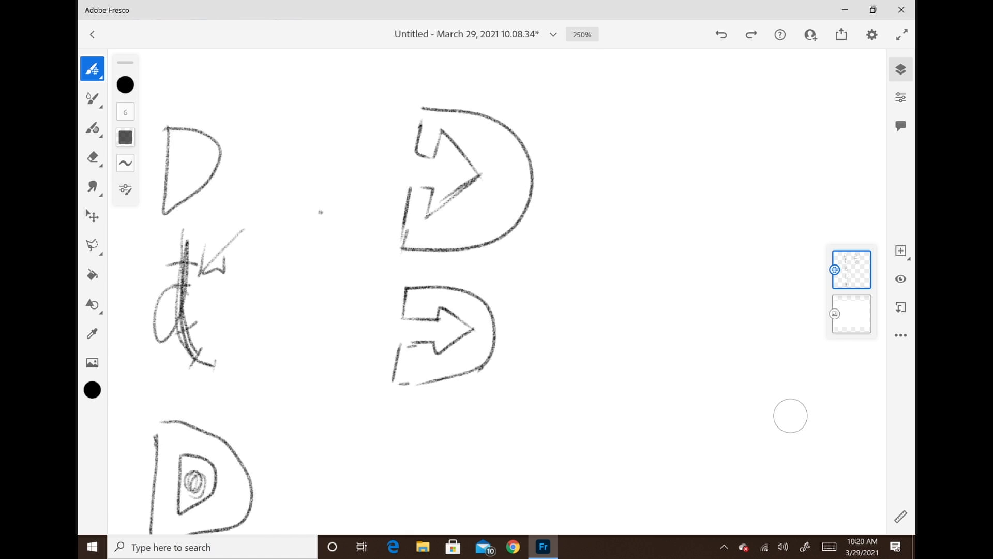
Step: Circle the smaller arrow D twice and add short rays around the circles to mark it as the favourite
mouse_move(443, 270)
left_mouse_down()
mouse_move(369, 298)
mouse_move(407, 410)
mouse_move(529, 331)
mouse_move(430, 265)
mouse_move(361, 288)
mouse_move(344, 369)
mouse_move(462, 414)
mouse_move(551, 319)
mouse_move(362, 263)
left_mouse_up()
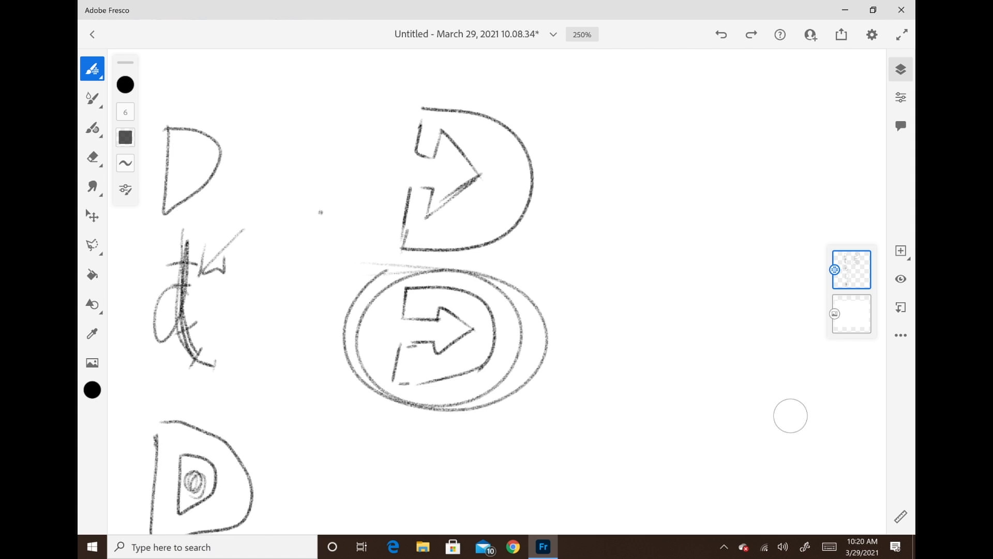
left_click_drag(539, 298, 552, 289)
mouse_move(551, 312)
left_mouse_down()
mouse_move(577, 312)
mouse_move(615, 348)
left_mouse_up()
left_click_drag(506, 411, 541, 421)
left_click_drag(445, 413, 439, 420)
left_click_drag(392, 403, 354, 403)
left_click_drag(343, 350, 329, 348)
left_click_drag(329, 309, 317, 305)
left_click_drag(432, 265, 432, 258)
left_click_drag(513, 283, 530, 256)
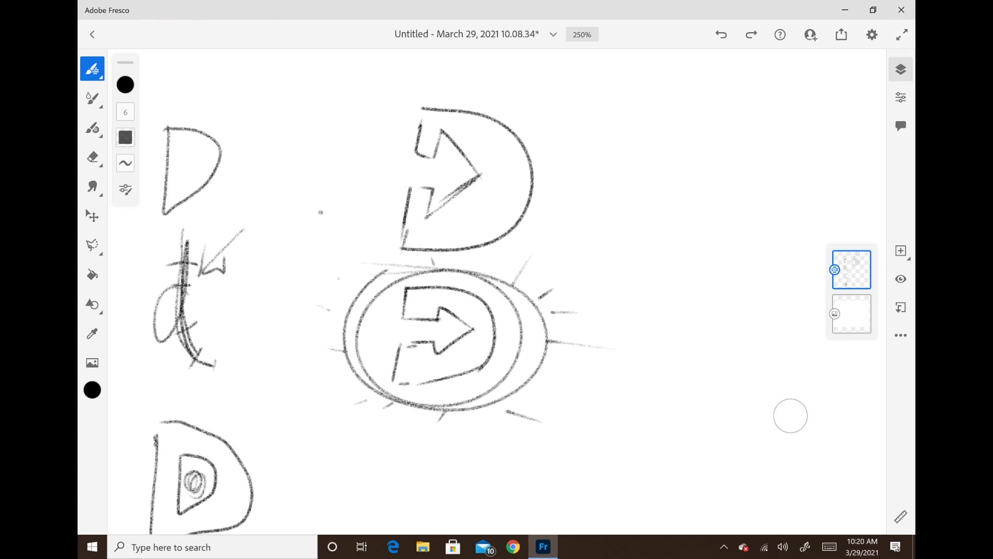
Step: Sketch a third arrow D variation with broken lines below the circled one
scroll(790, 415, "down", 4)
scroll(790, 415, "up", 3)
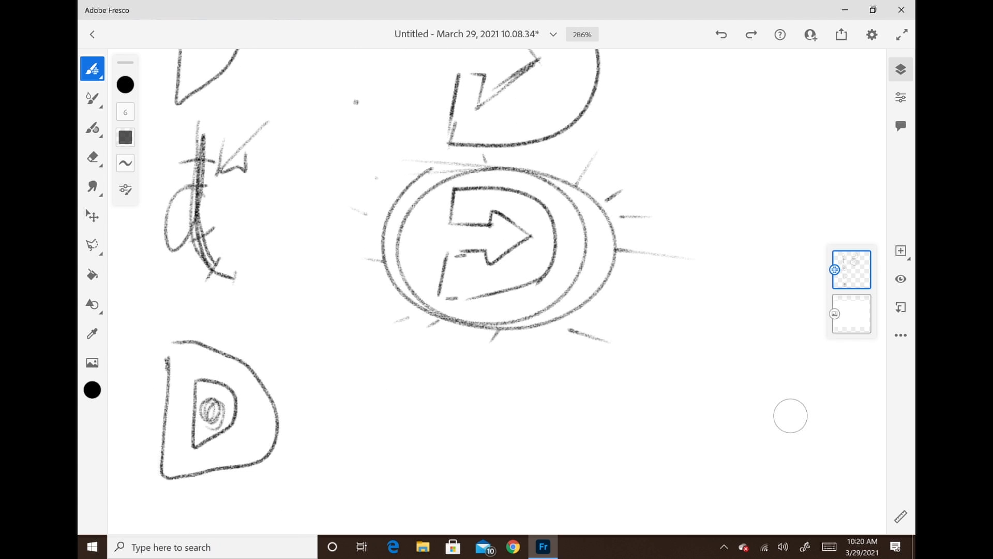
mouse_move(464, 391)
left_mouse_down()
mouse_move(437, 391)
mouse_move(440, 355)
mouse_move(469, 371)
mouse_move(440, 347)
mouse_move(436, 376)
mouse_move(440, 349)
mouse_move(502, 356)
mouse_move(548, 428)
mouse_move(488, 493)
mouse_move(394, 487)
left_mouse_up()
left_click_drag(419, 454, 415, 480)
mouse_move(418, 451)
left_mouse_down()
mouse_move(454, 448)
mouse_move(446, 479)
mouse_move(518, 425)
mouse_move(501, 431)
left_mouse_up()
left_click(481, 400)
left_click_drag(437, 408, 481, 411)
Step: Exit the sketch to the home screen, close Adobe Fresco, and launch Adobe Illustrator 2021
scroll(516, 374, "down", 5)
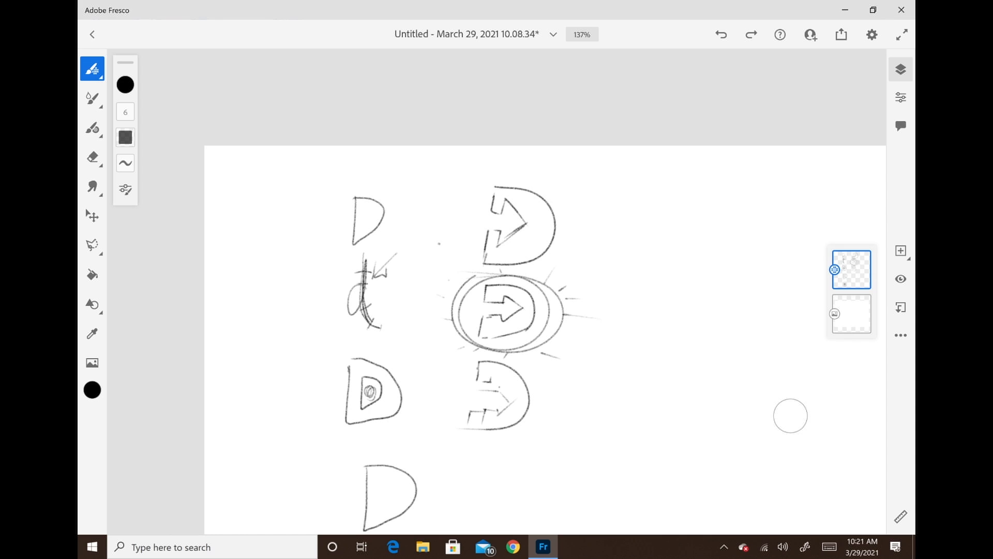
scroll(497, 291, "down", 3)
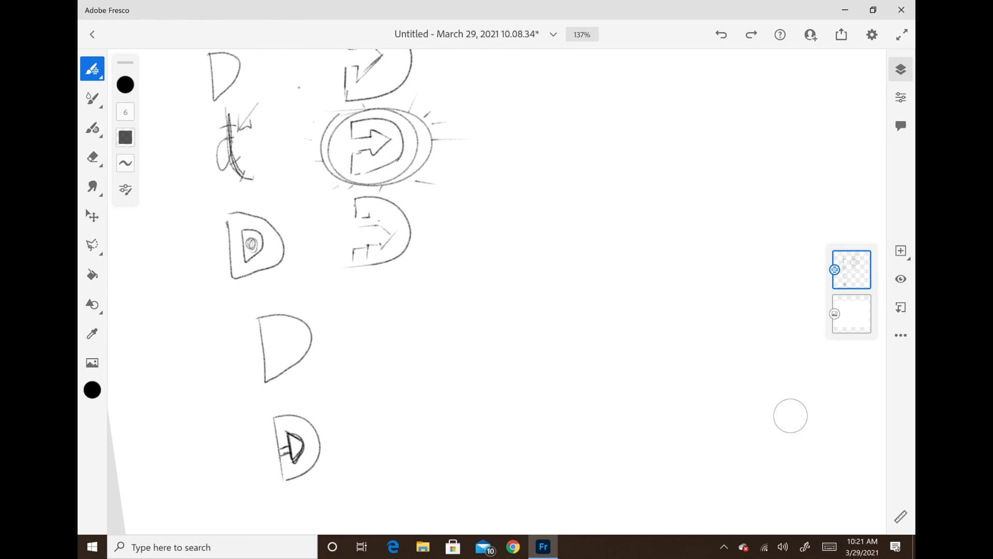
scroll(497, 291, "up", 2)
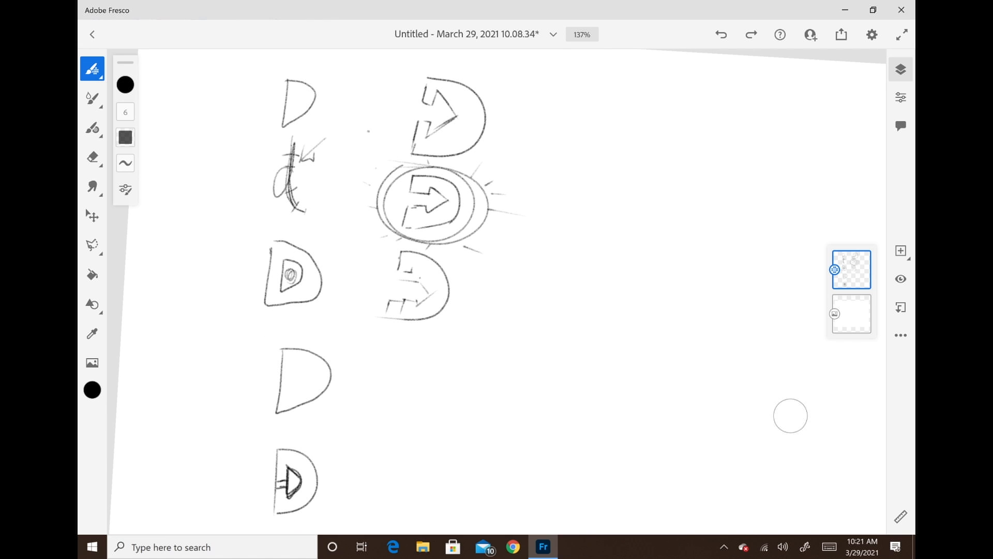
scroll(496, 291, "down", 2)
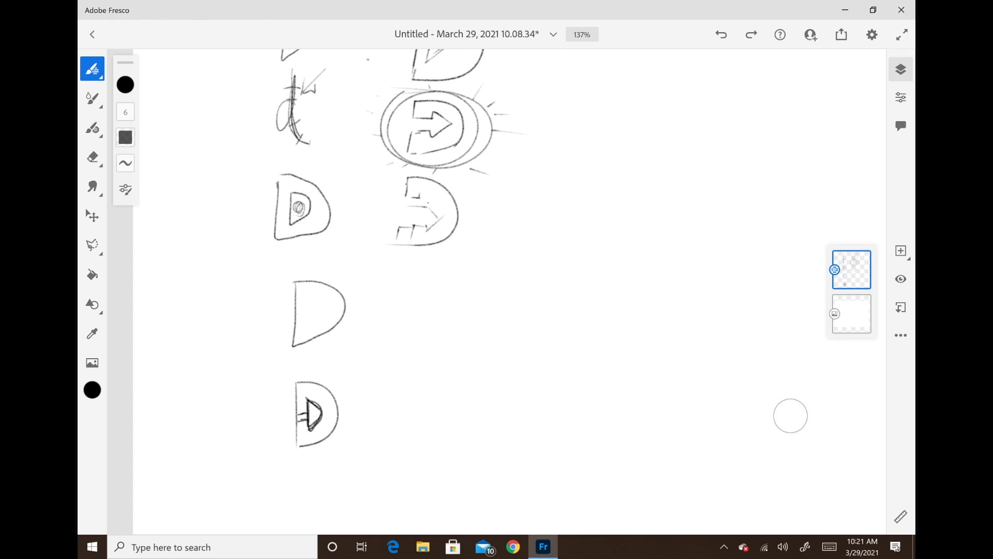
left_click(92, 34)
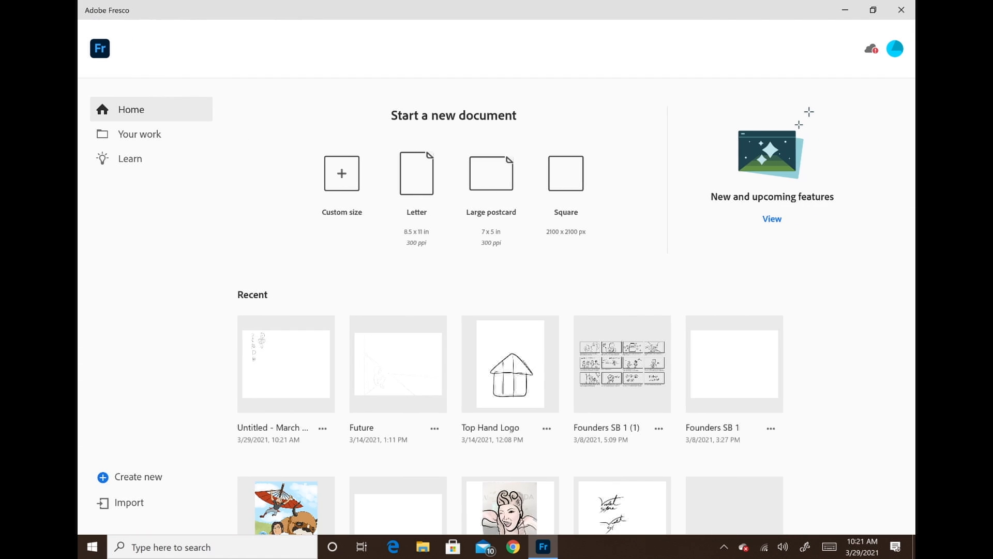
left_click(901, 10)
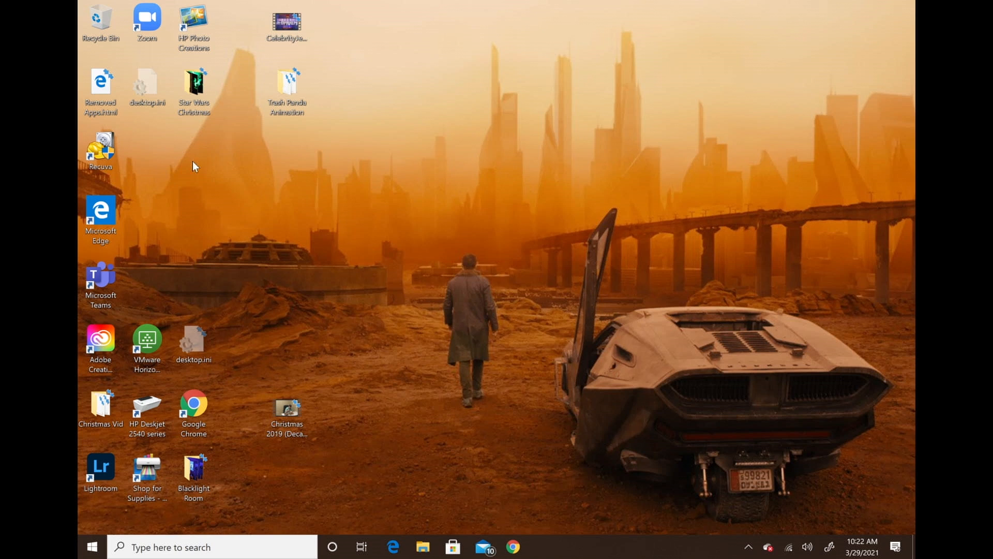
left_click(92, 546)
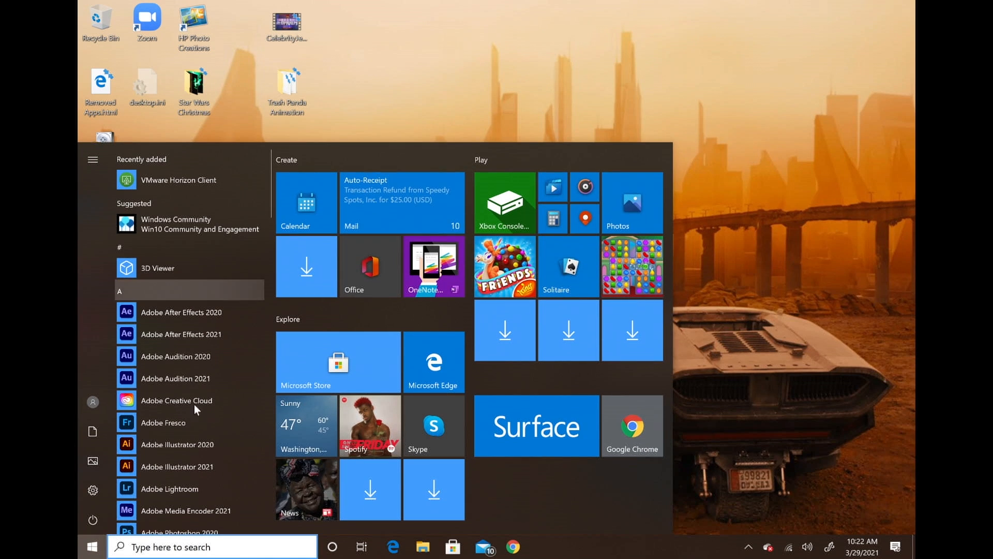
left_click(166, 463)
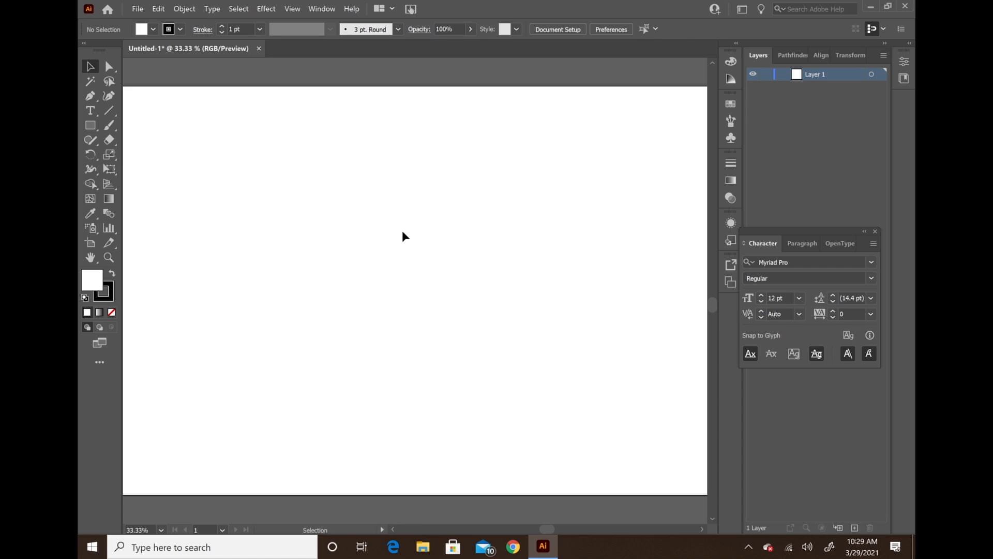
Step: Create an area text box in the middle of the artboard and replace its placeholder text with a capital D
left_click(90, 110)
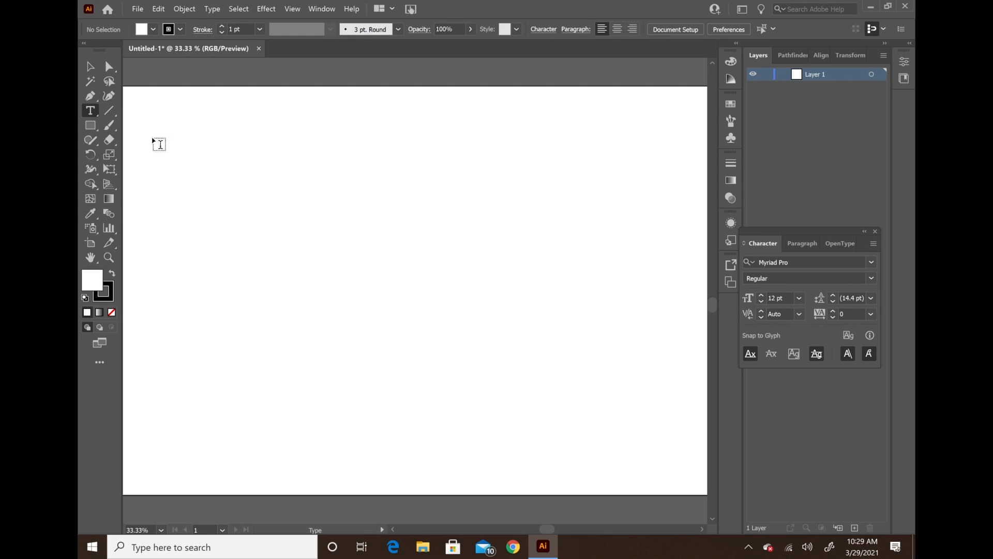
left_click_drag(297, 187, 580, 412)
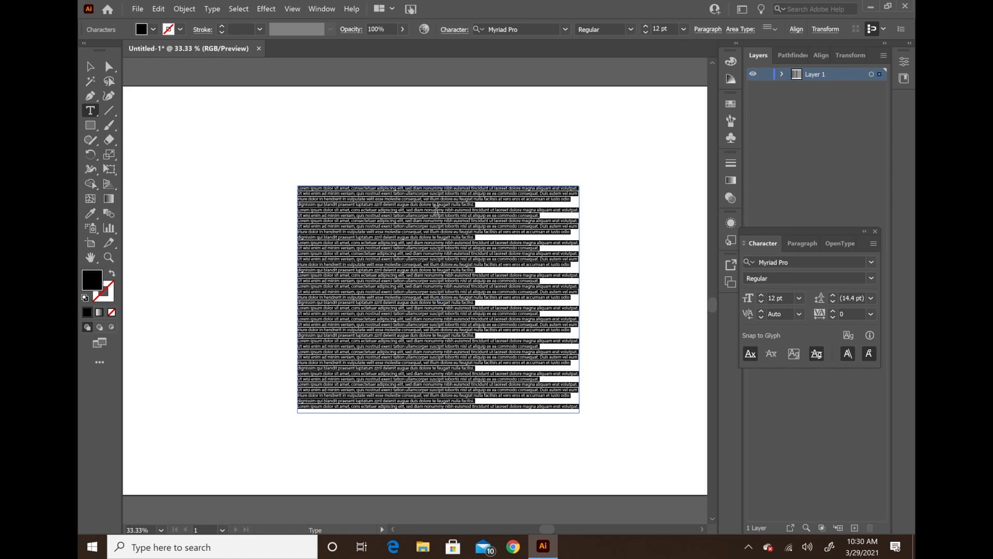
key("BackSpace")
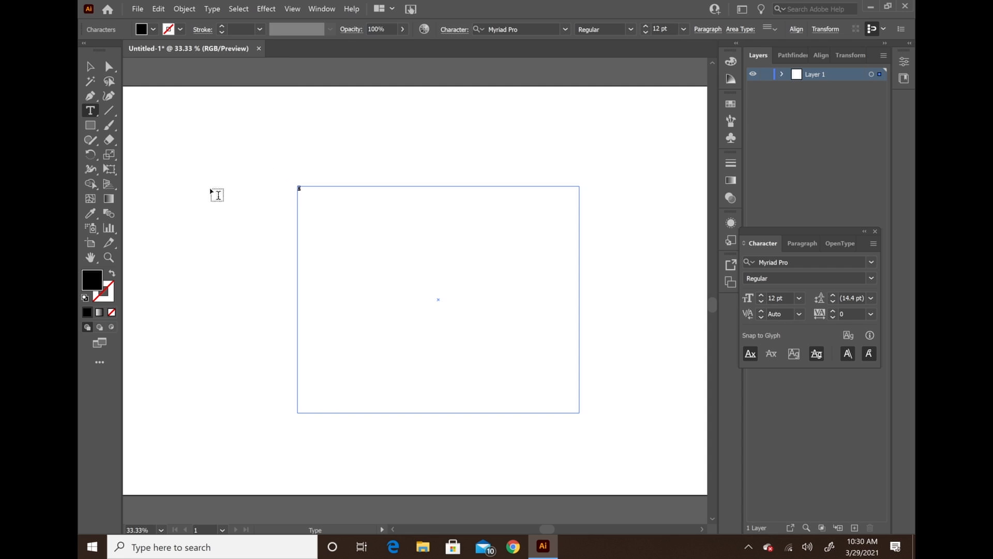
Step: Set the font size of the letter D to 373 pt
left_click(683, 29)
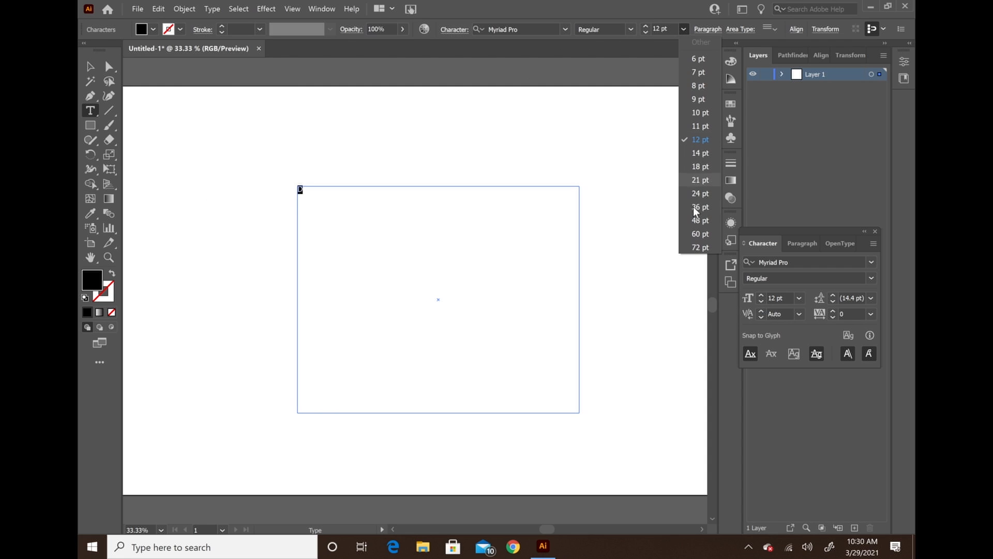
left_click(694, 251)
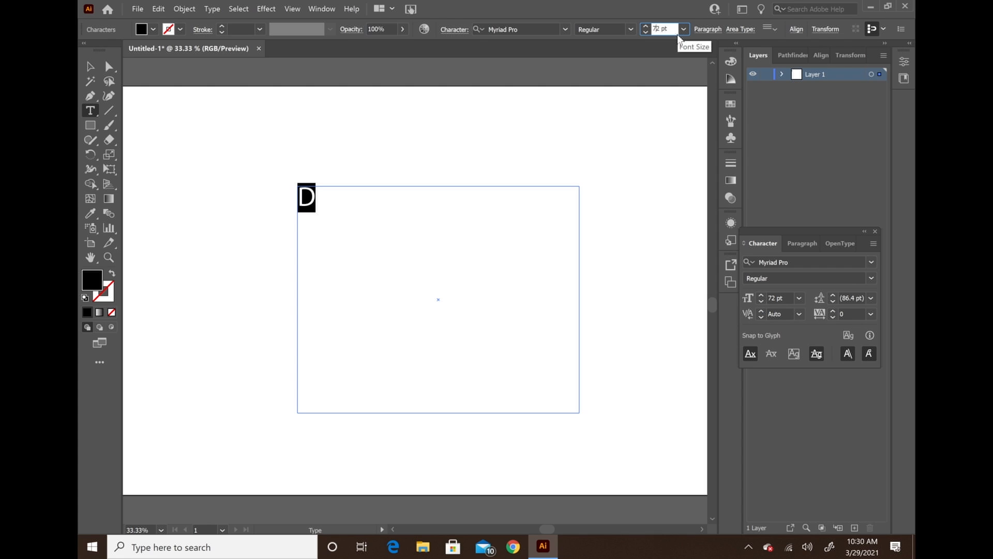
type("2")
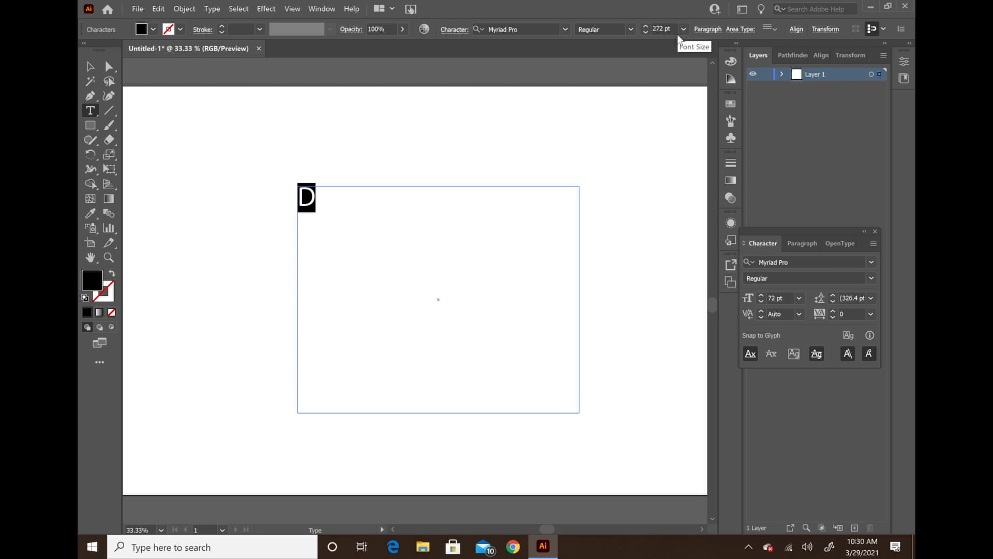
key("Return")
left_click(645, 26)
left_click(657, 29)
key("BackSpace")
type("373")
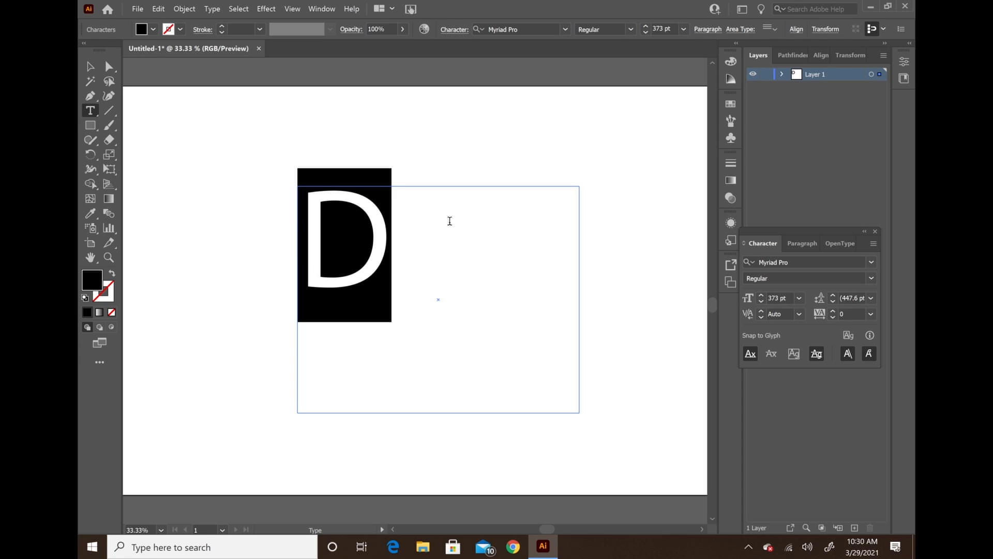
Step: Set the letter D's font size to 573 pt and move its text box closer to the middle of the artboard
left_click(448, 223)
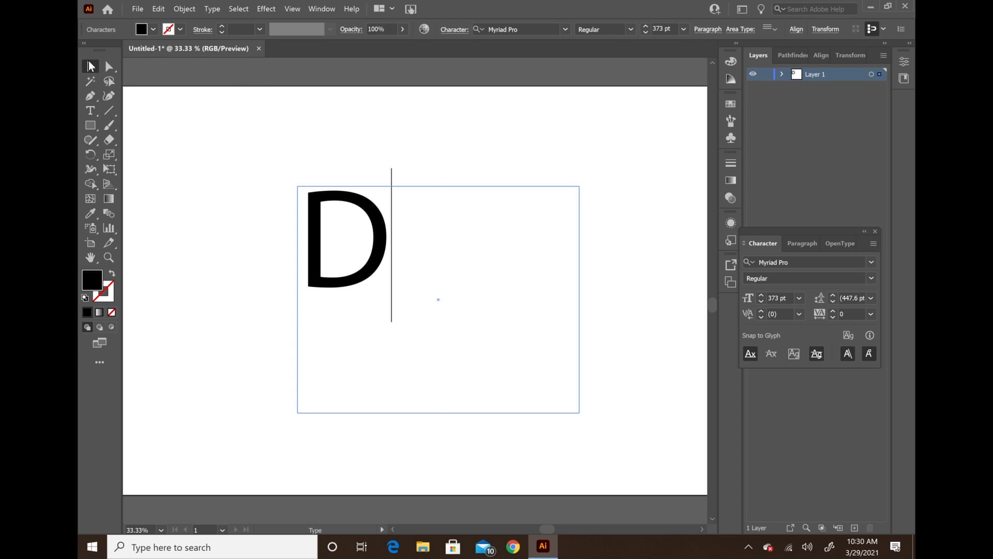
key("Escape")
double_click(406, 256)
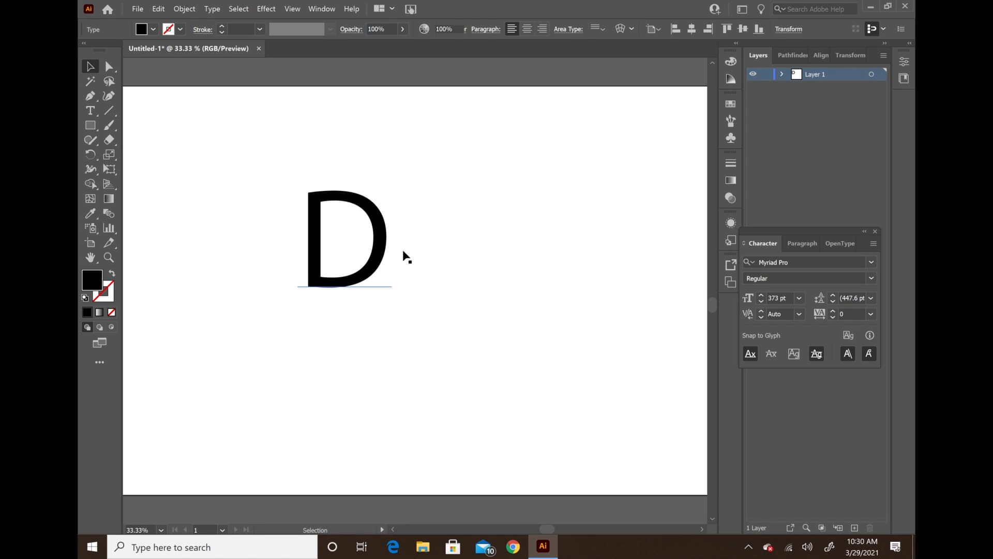
double_click(378, 241)
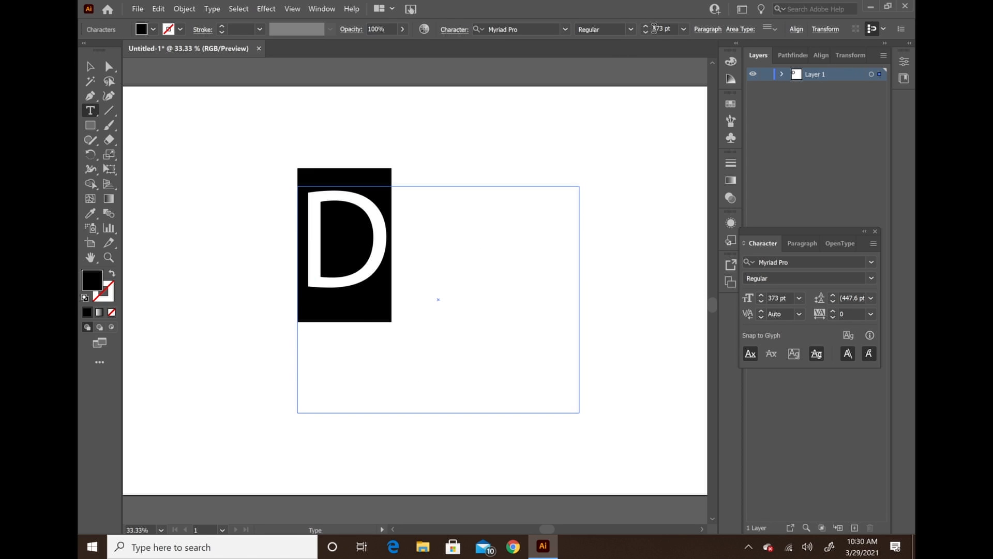
type("5")
key("Return")
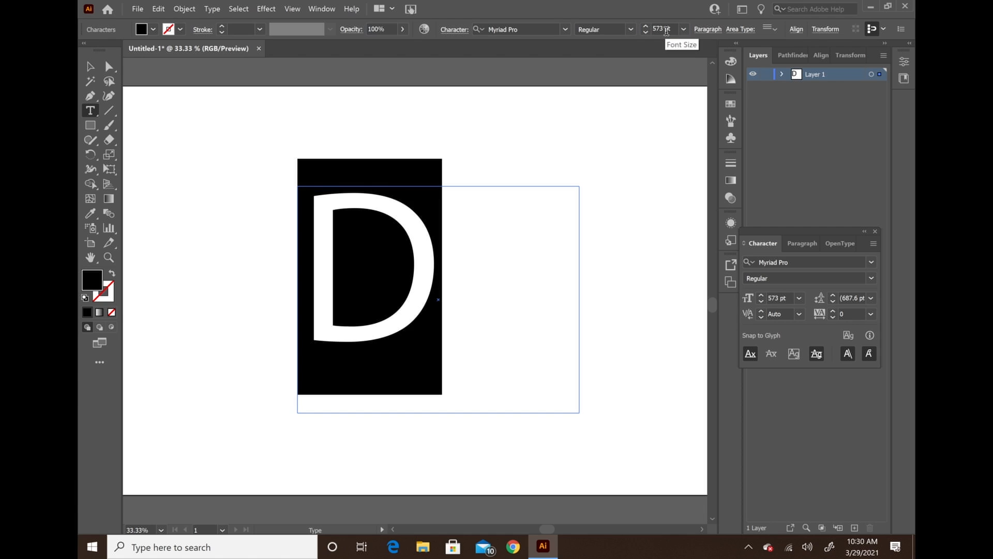
left_click(95, 65)
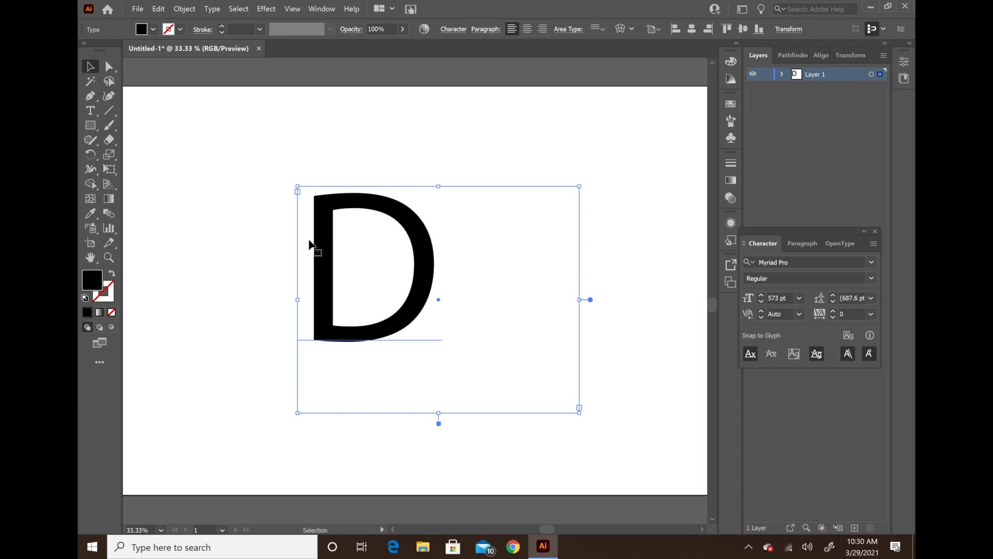
left_click_drag(354, 212, 452, 222)
Step: Change the letter D's typeface to Futura PT Extra Bold after previewing other fonts on it
key("t")
double_click(449, 233)
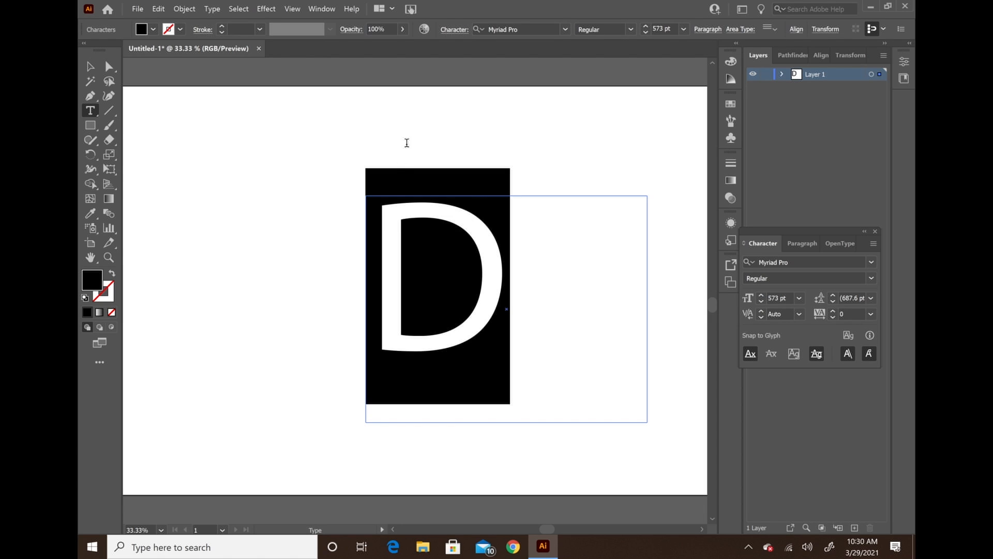
left_click(565, 29)
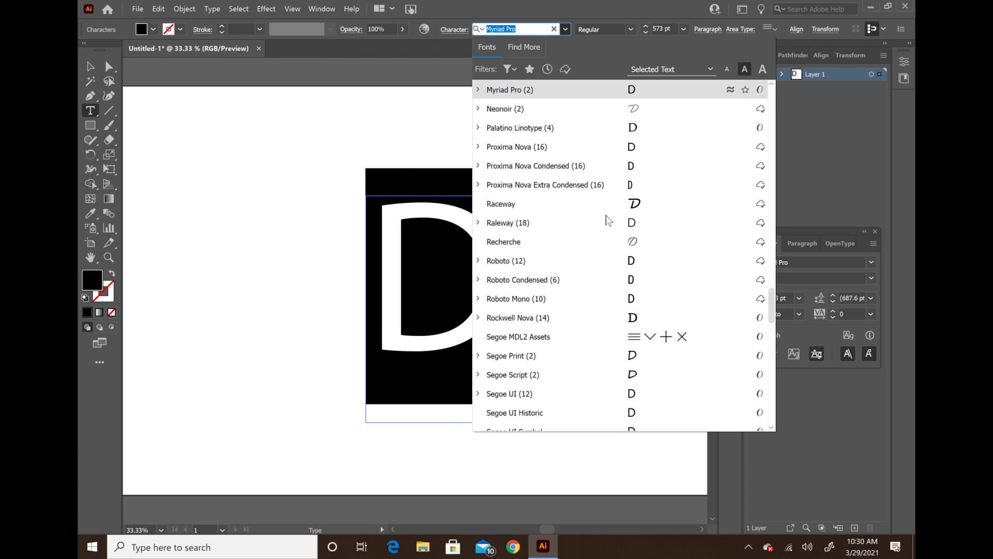
scroll(595, 282, "down", 2)
scroll(609, 302, "down", 3)
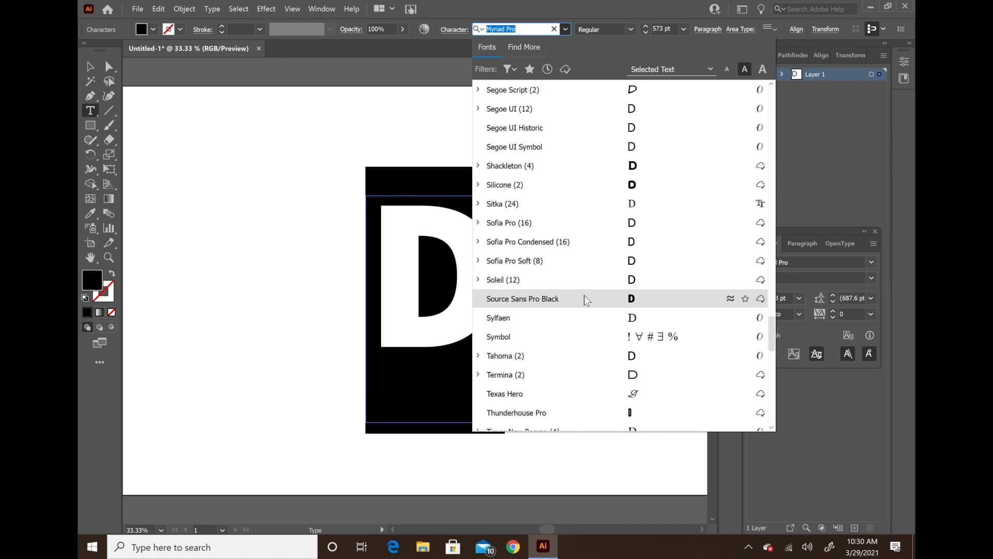
scroll(586, 300, "down", 1)
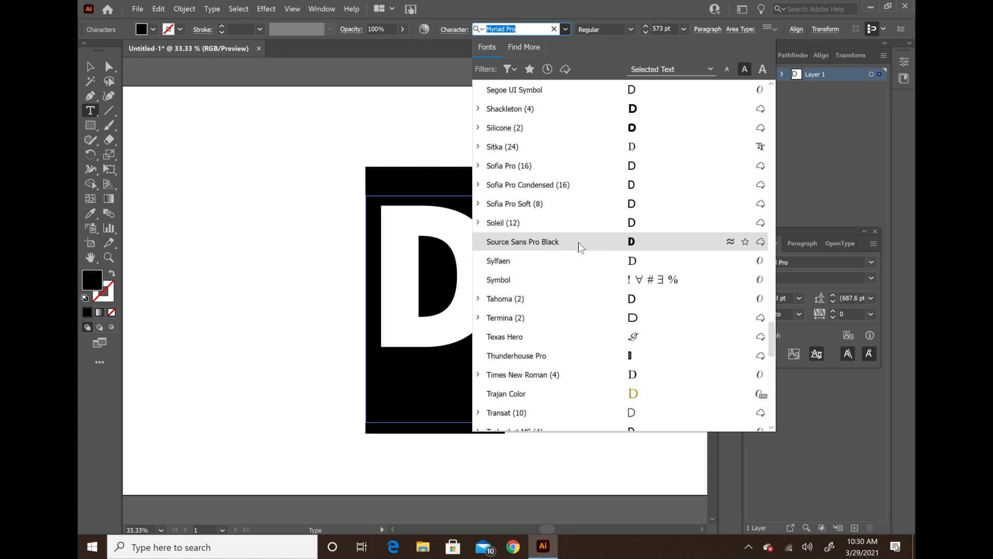
scroll(579, 248, "down", 1)
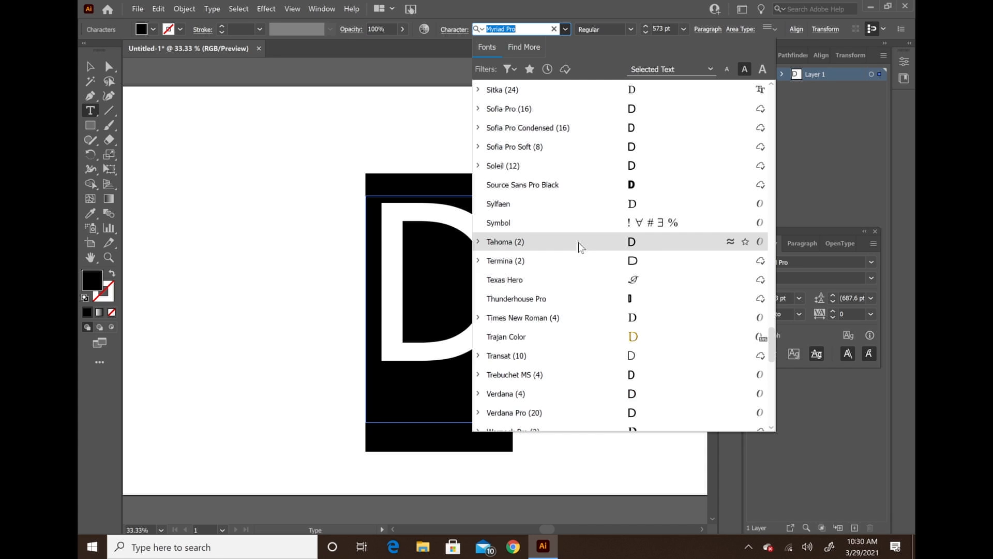
scroll(579, 250, "down", 1)
scroll(578, 251, "down", 1)
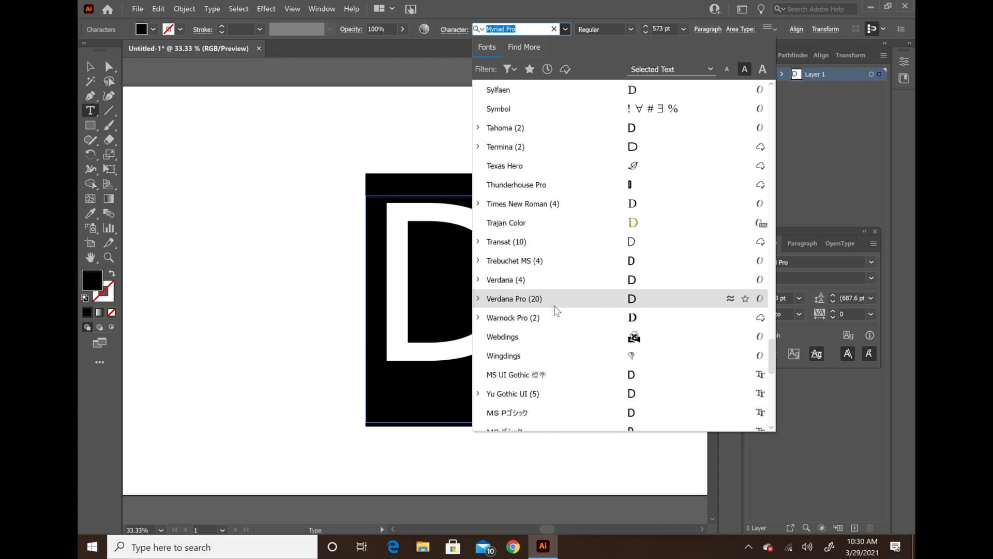
scroll(555, 317, "down", 1)
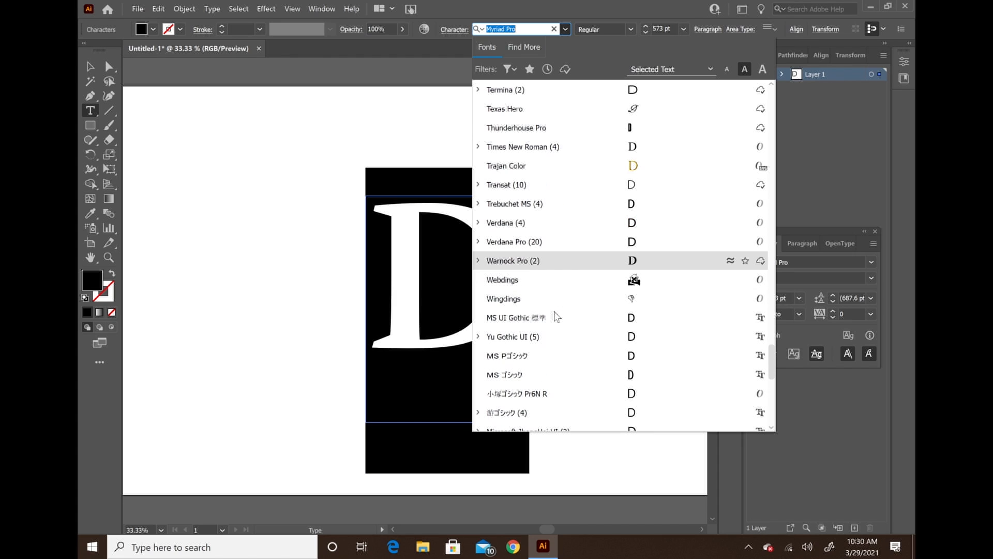
scroll(683, 351, "down", 3)
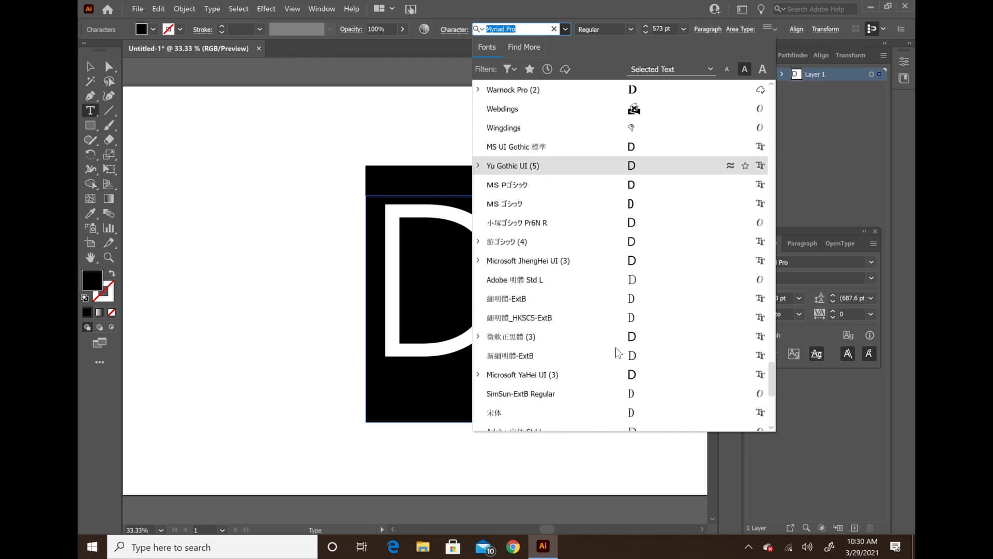
scroll(614, 352, "down", 1)
scroll(612, 371, "up", 10)
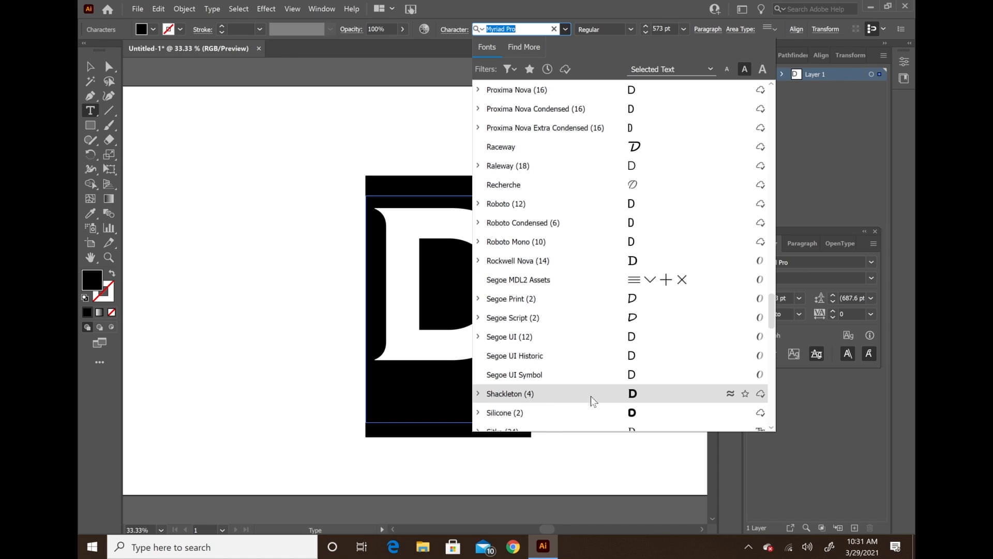
scroll(588, 362, "up", 5)
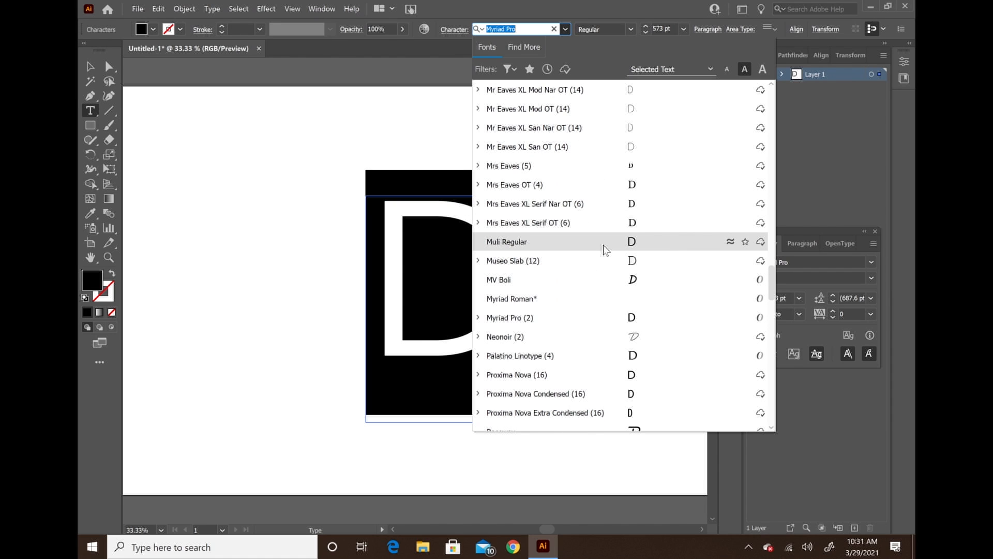
scroll(602, 246, "up", 3)
scroll(603, 254, "up", 4)
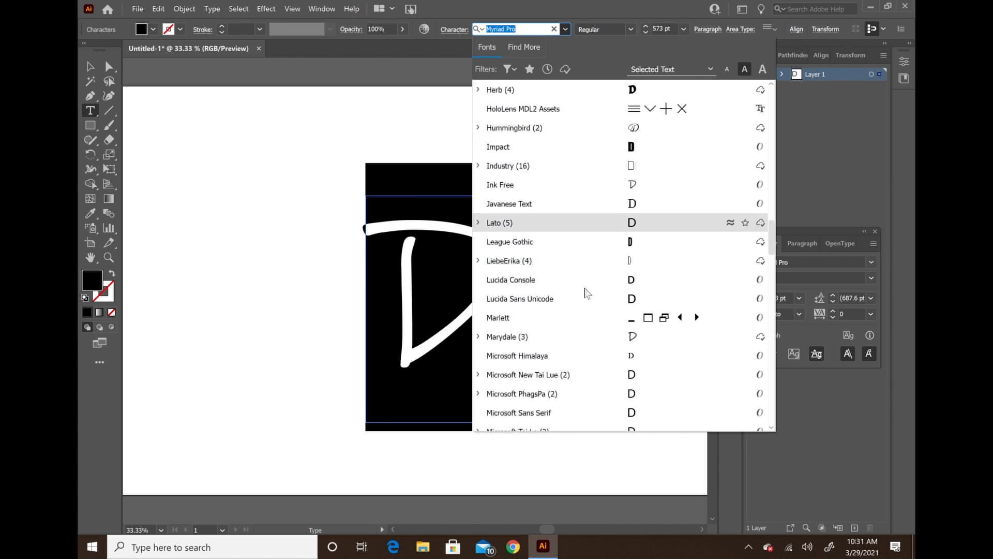
scroll(588, 331, "down", 1)
scroll(584, 321, "up", 4)
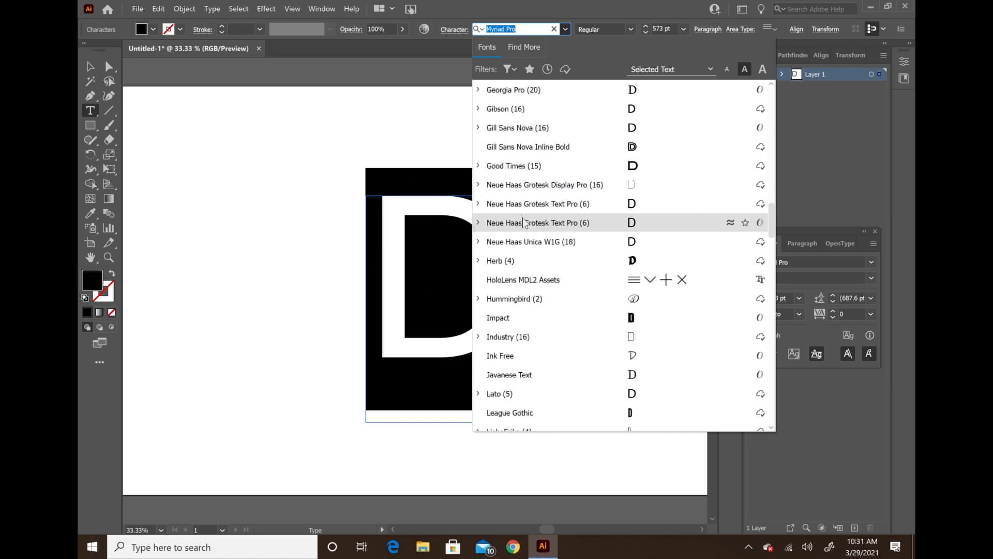
scroll(569, 222, "up", 3)
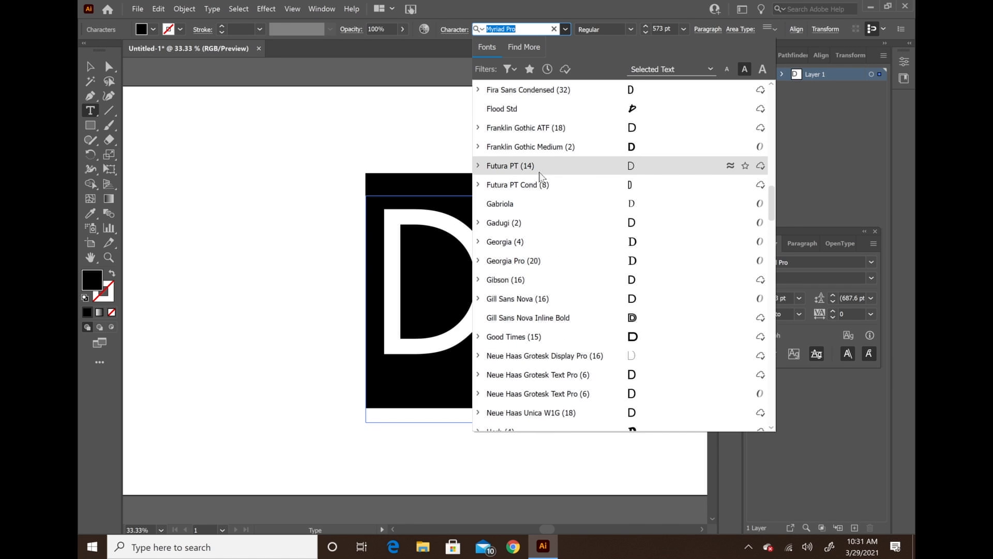
left_click(478, 166)
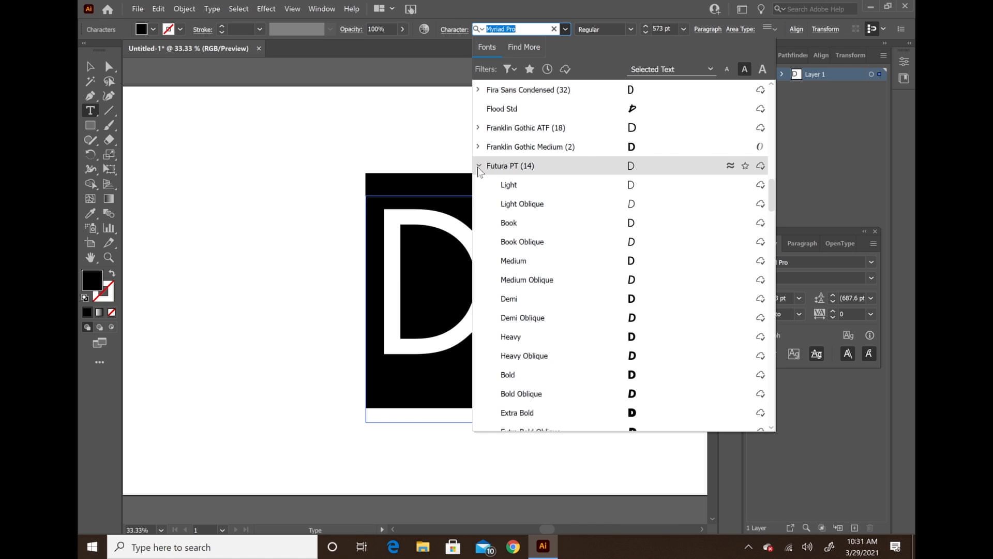
scroll(555, 269, "down", 1)
left_click(554, 352)
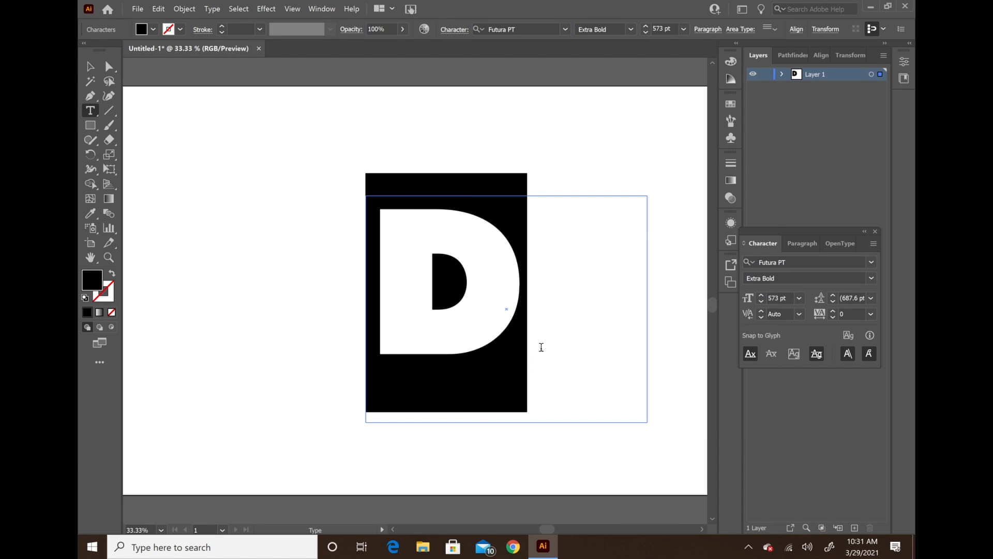
Step: Set the letter D's font style to Bold and deselect the text
left_click(630, 29)
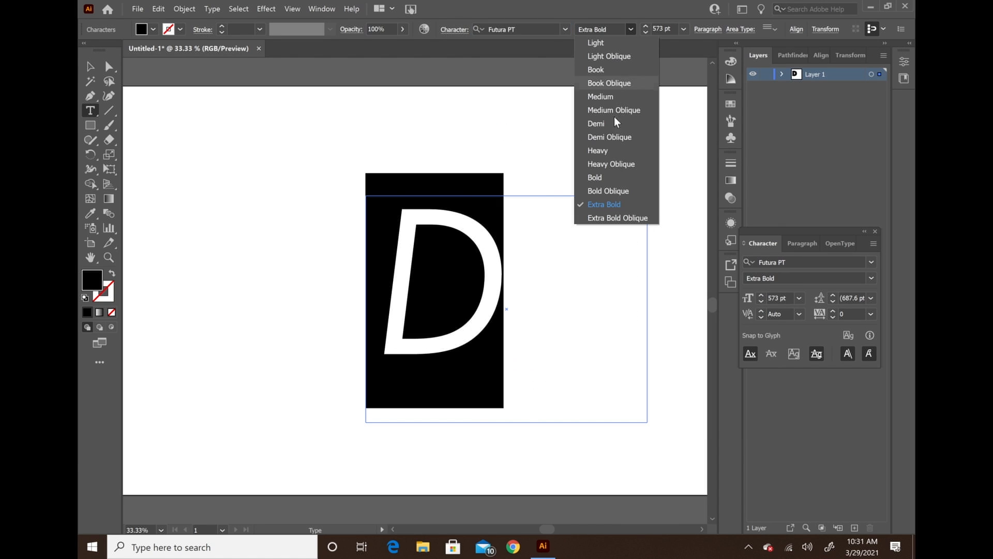
left_click(599, 177)
left_click(565, 215)
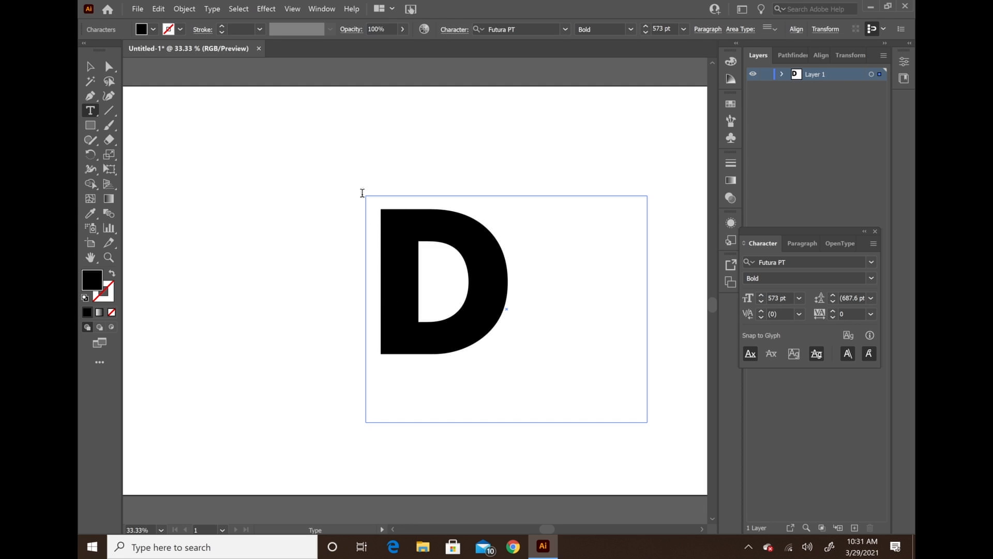
left_click(90, 66)
left_click(223, 244)
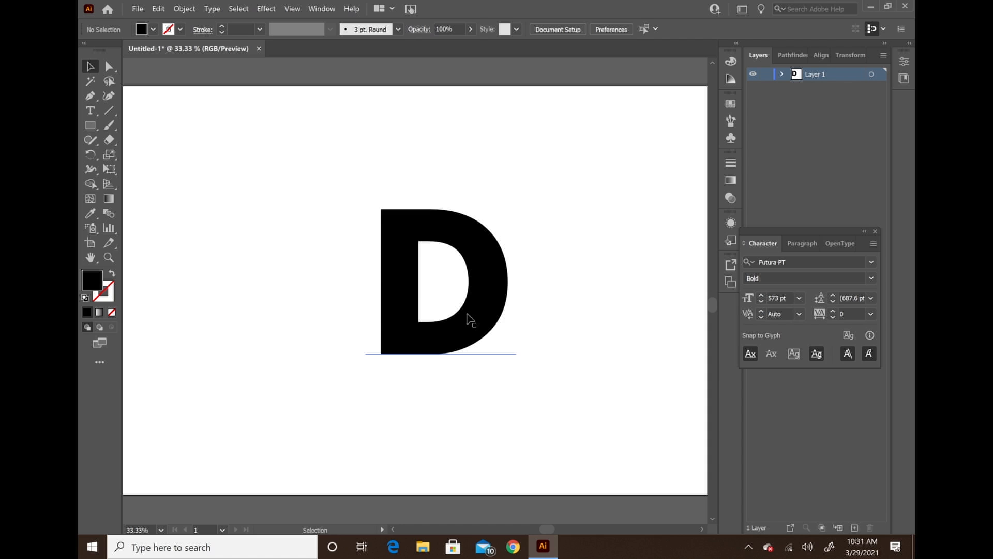
Step: Reposition the bold D slightly so it sits near the centre of the artboard
left_click(469, 319)
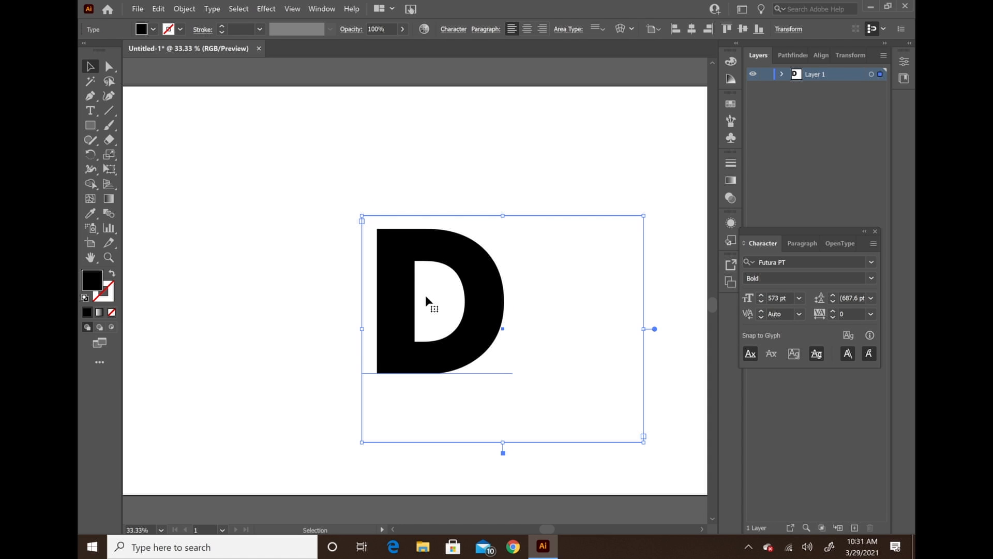
left_click_drag(403, 288, 411, 281)
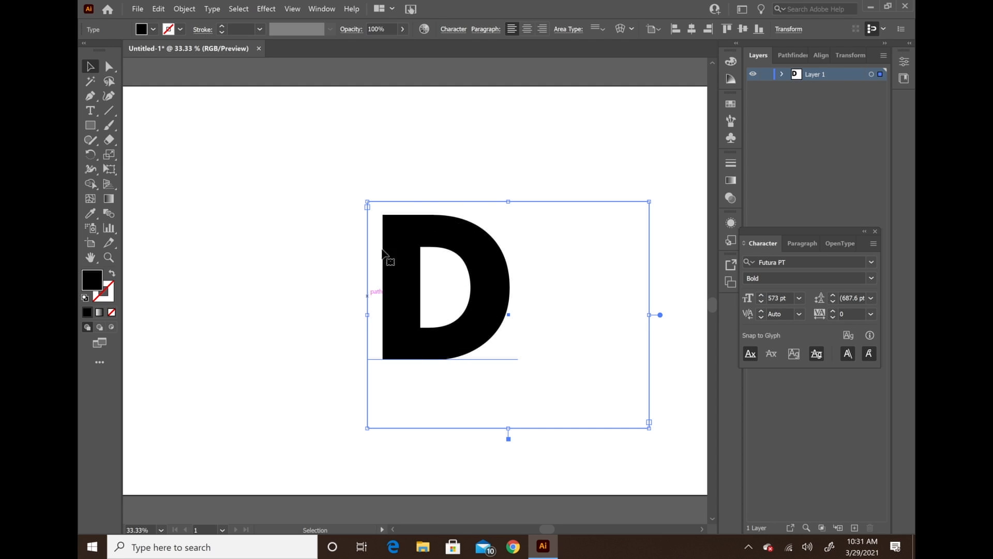
mouse_move(395, 240)
left_mouse_down()
mouse_move(401, 259)
mouse_move(402, 240)
left_mouse_up()
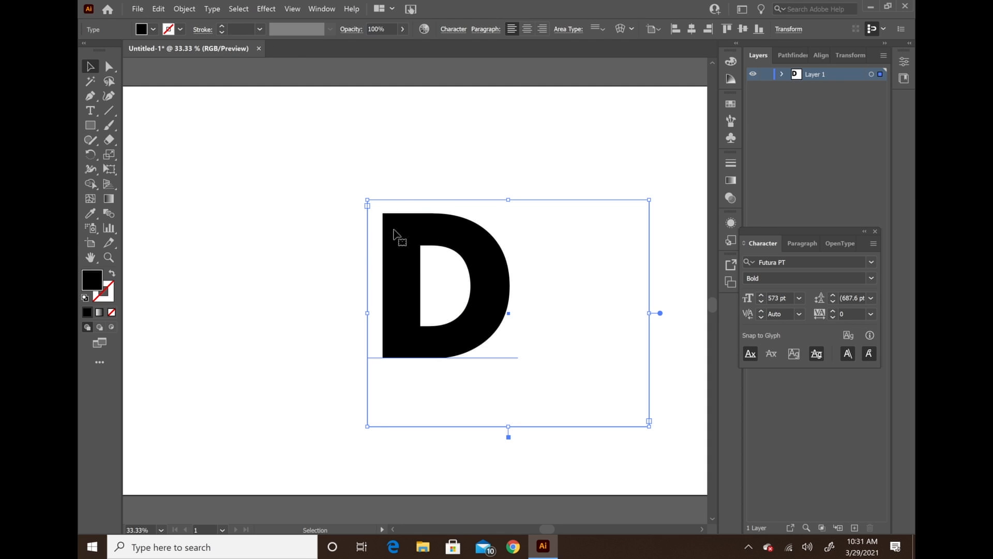
Step: Expand the text D into vector shapes with Object and Fill enabled, and deselect it
left_click(184, 9)
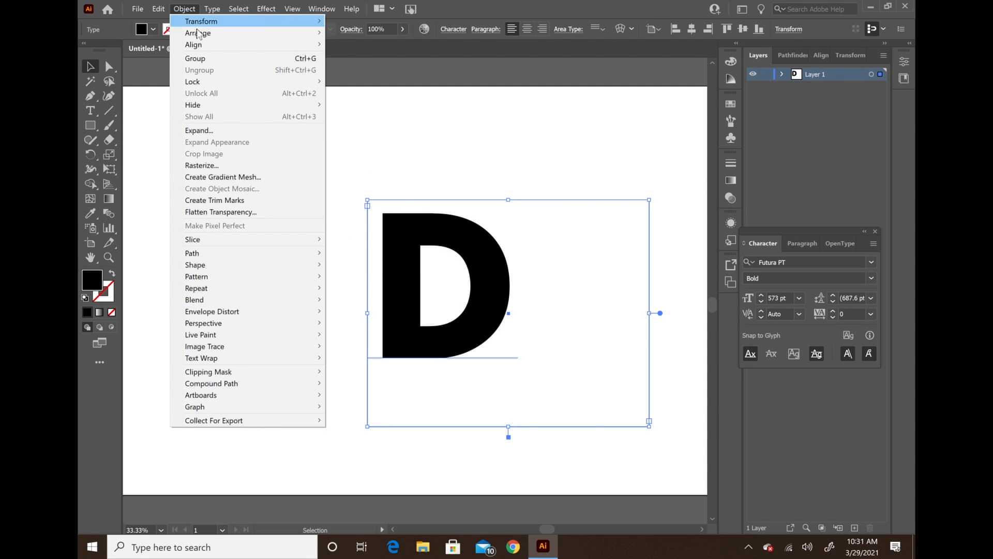
left_click(199, 131)
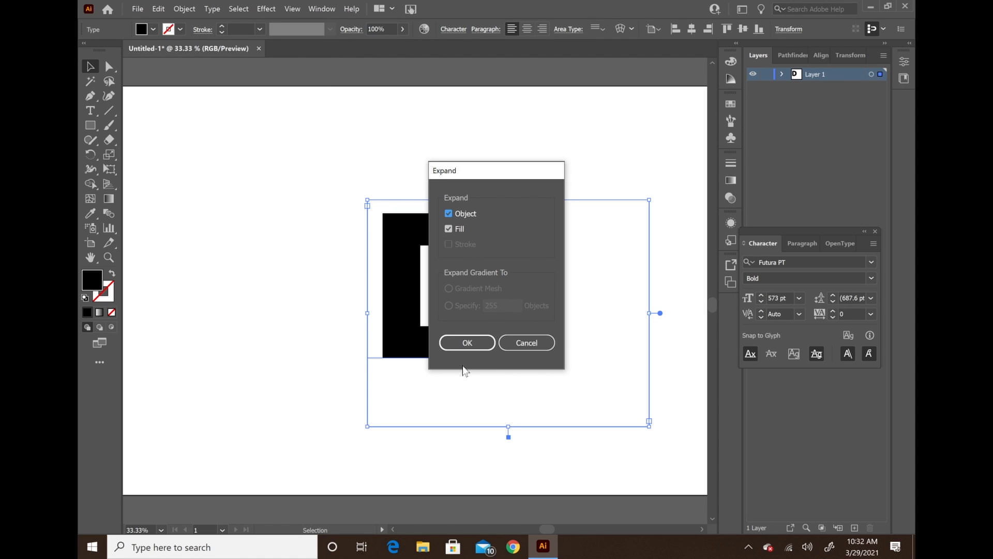
left_click(467, 343)
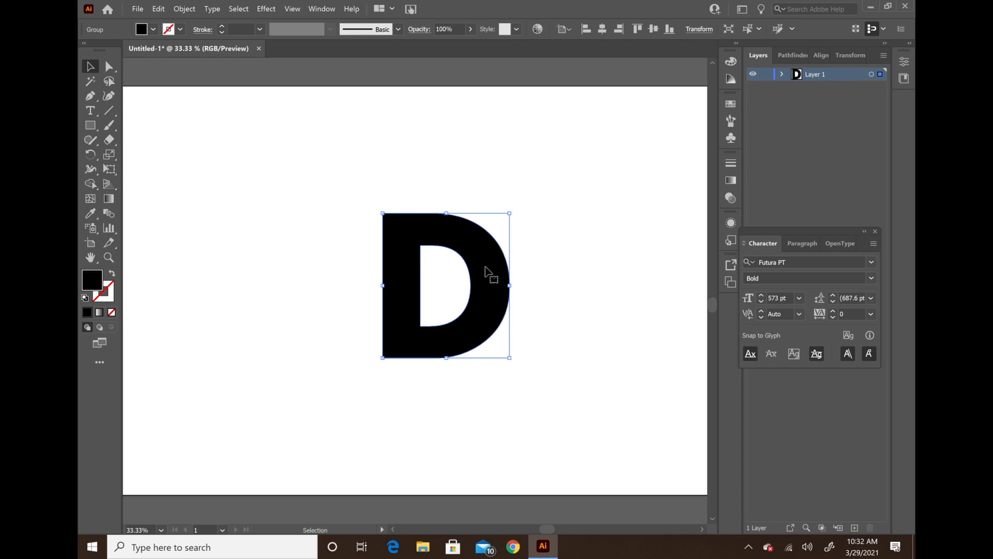
left_click(360, 188)
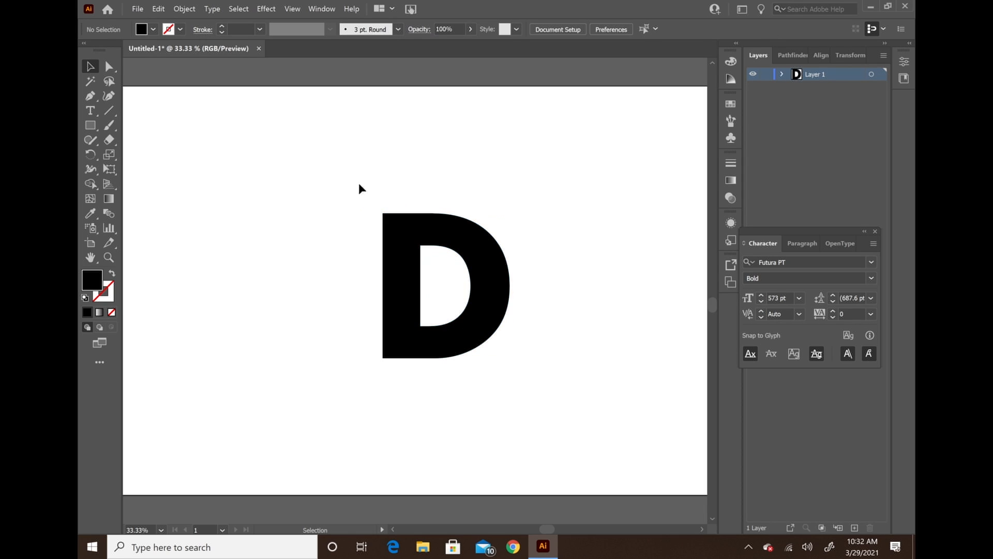
Step: Try reshaping the D's outer curve by pulling its upper and middle anchor points and a lower handle outward with Direct Selection
left_click(109, 66)
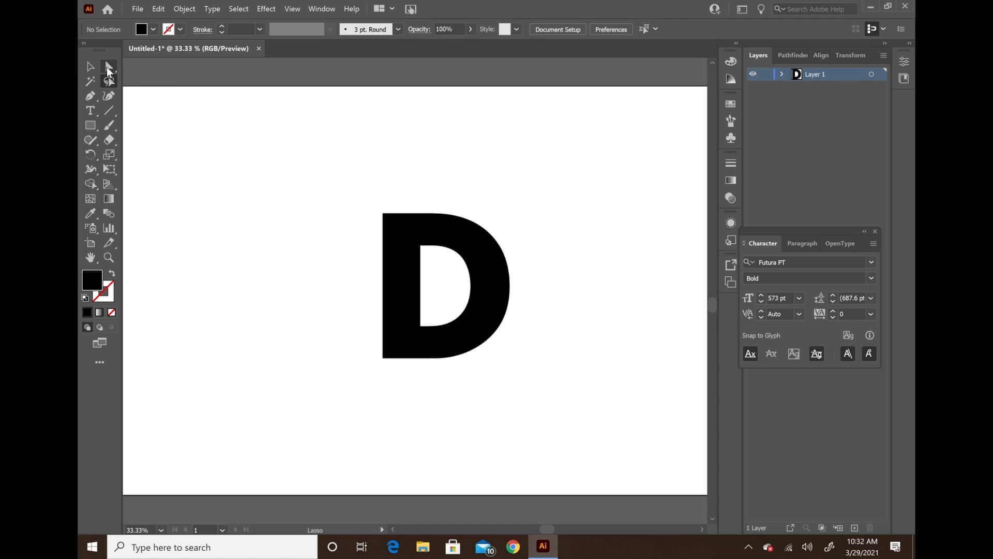
left_click(390, 233)
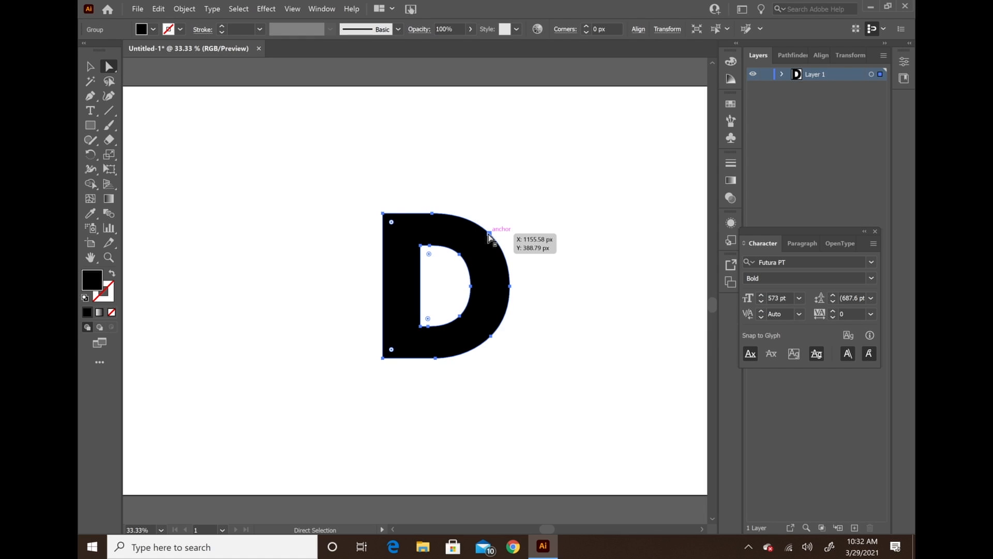
left_click_drag(489, 236, 523, 193)
left_click_drag(510, 286, 574, 357)
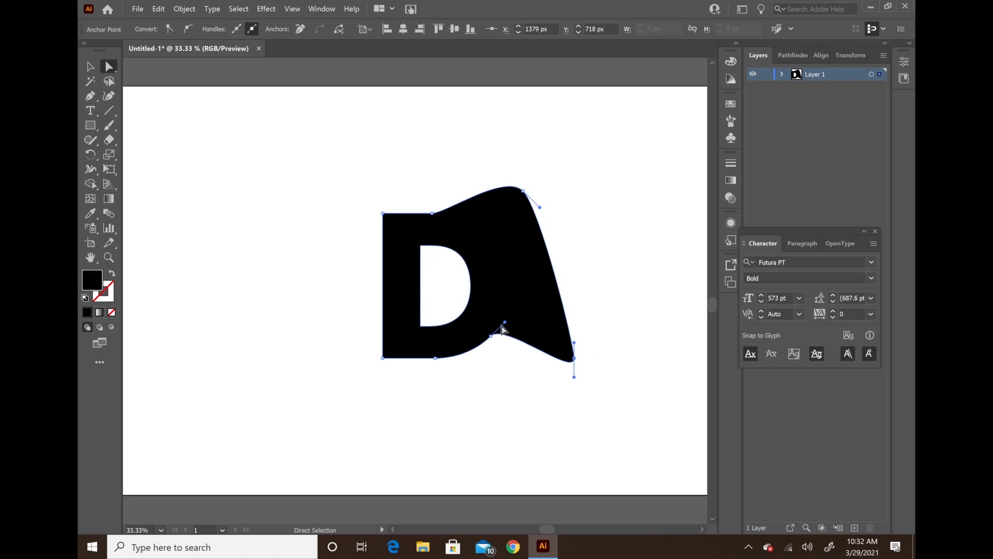
left_click_drag(505, 324, 542, 326)
Step: Undo all the anchor point and handle changes on the D's outer curve and deselect the shape
key("ctrl+z")
key("ctrl+z")
key("ctrl+z")
key("ctrl+z")
key("ctrl+z")
key("ctrl+z")
key("ctrl+z")
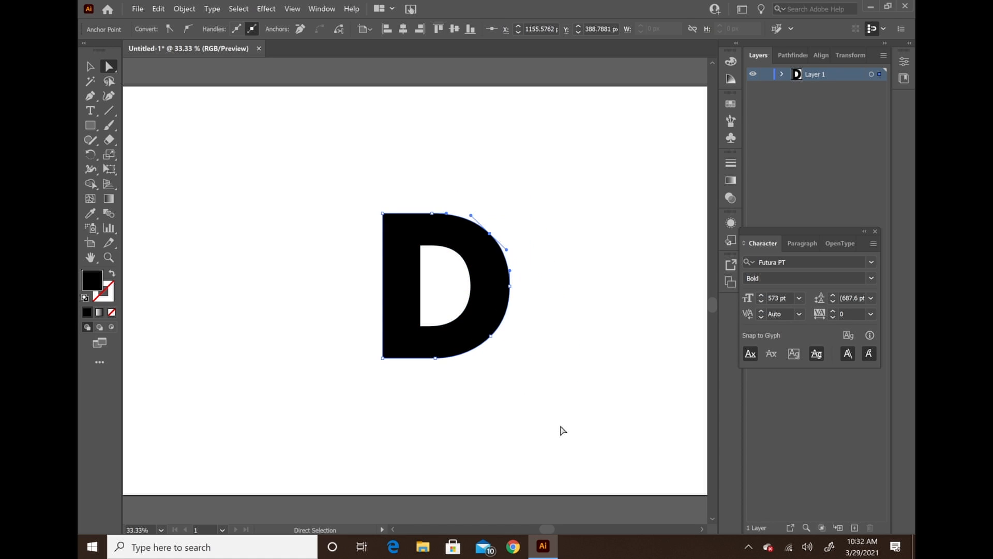
left_click(496, 213)
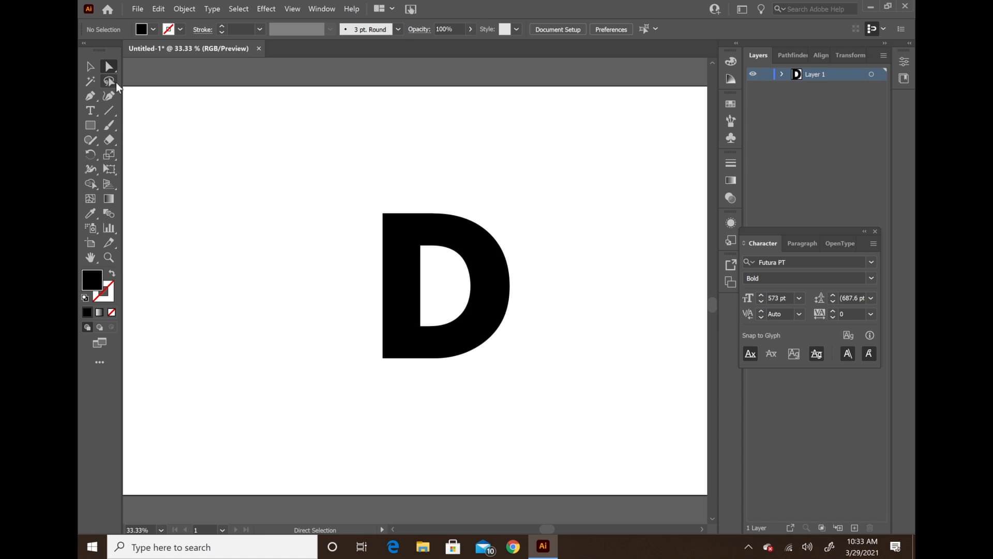
Step: Try deleting only the D's upper-left corner anchor point with Direct Selection, undo the deletion and deselect the shape
left_click(91, 67)
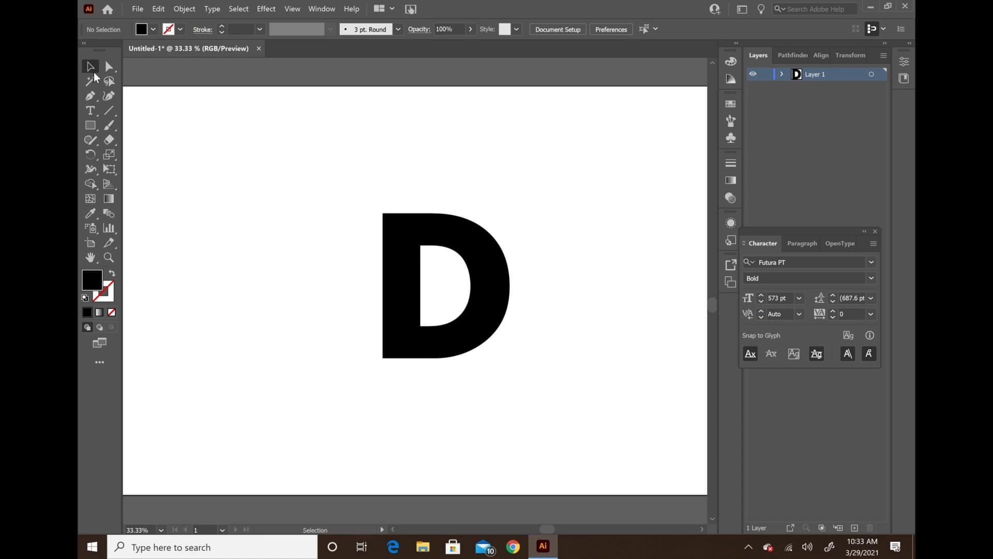
left_click(399, 262)
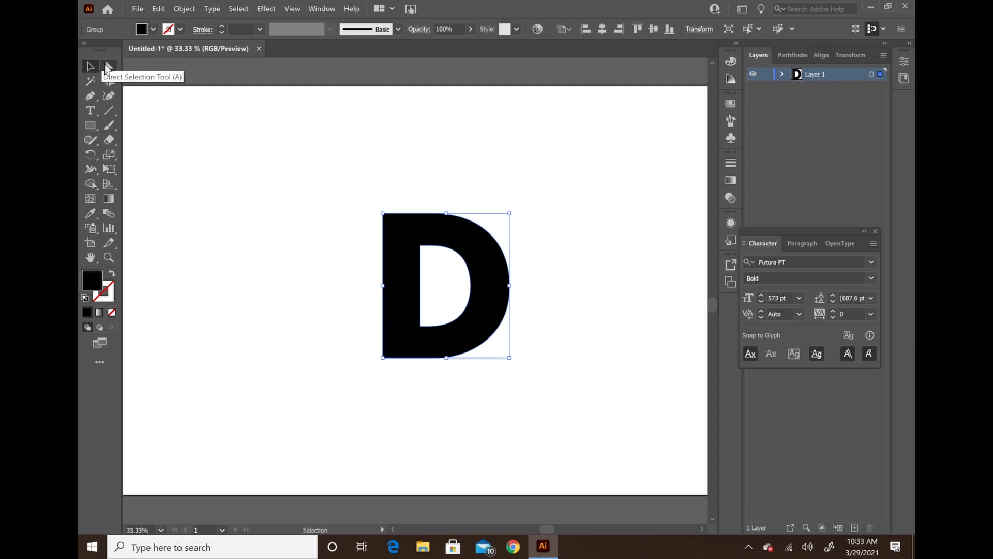
left_click(108, 68)
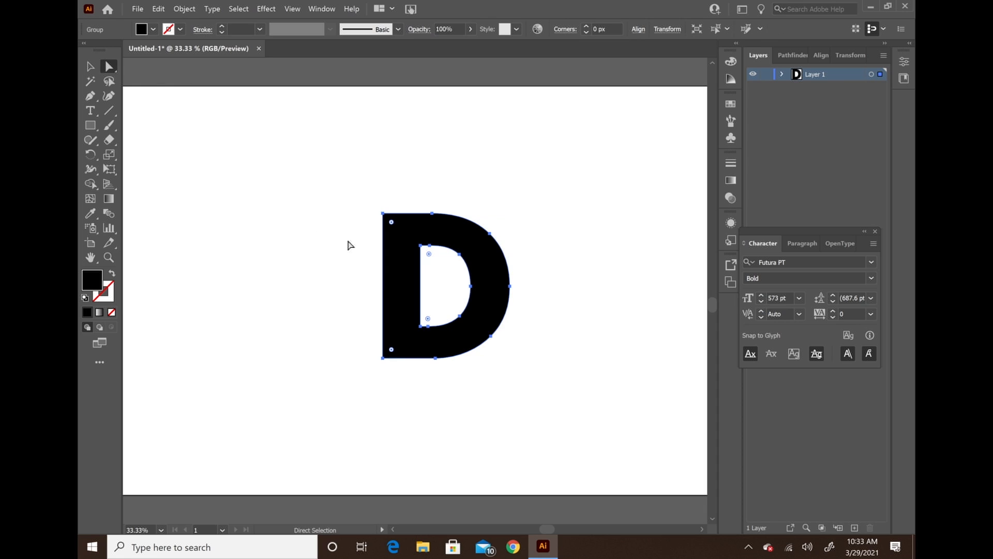
left_click(366, 202)
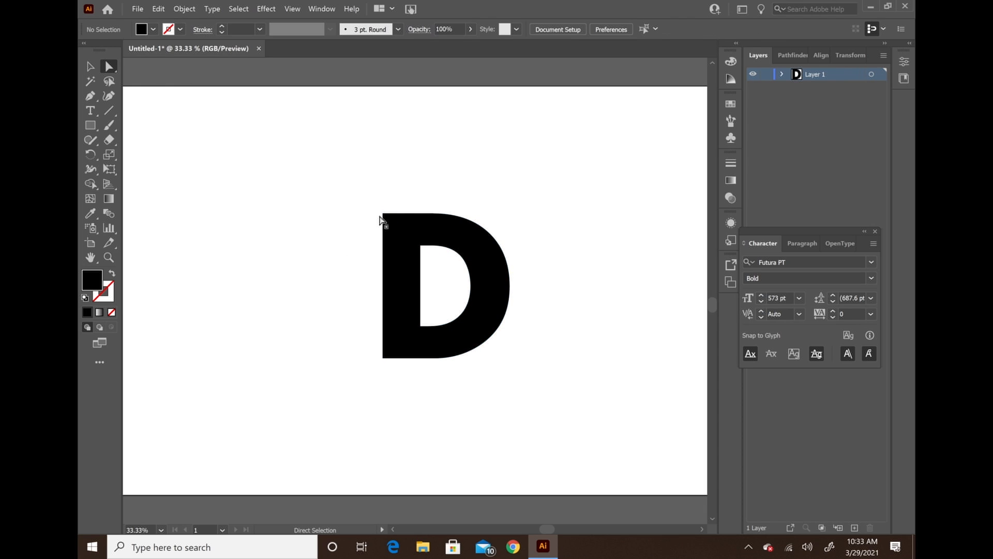
left_click(382, 214)
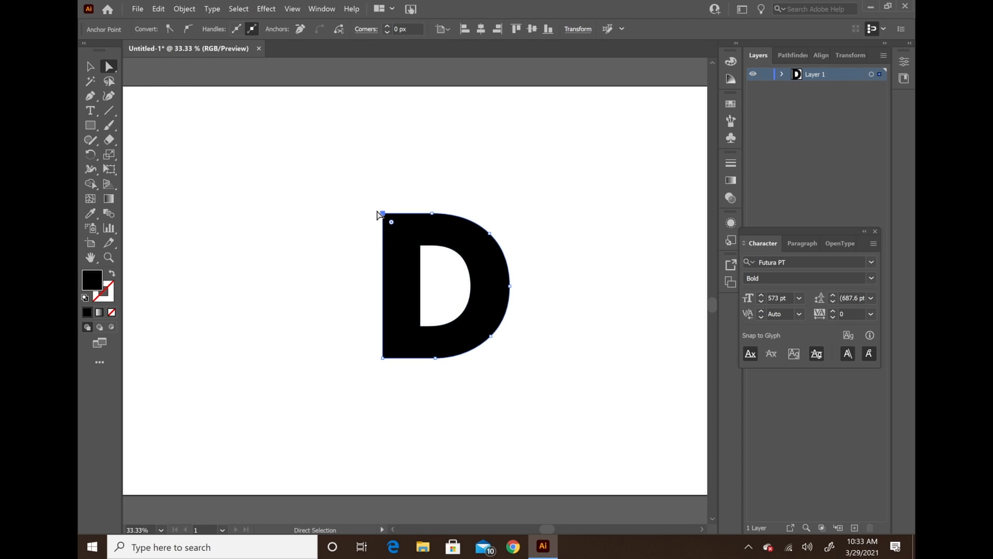
key("Delete")
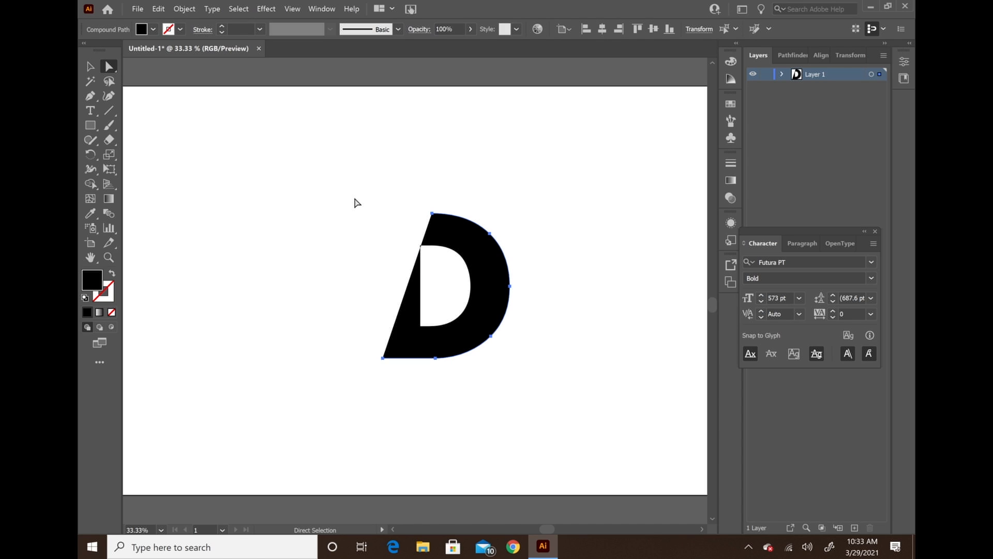
key("ctrl+z")
left_click(327, 294)
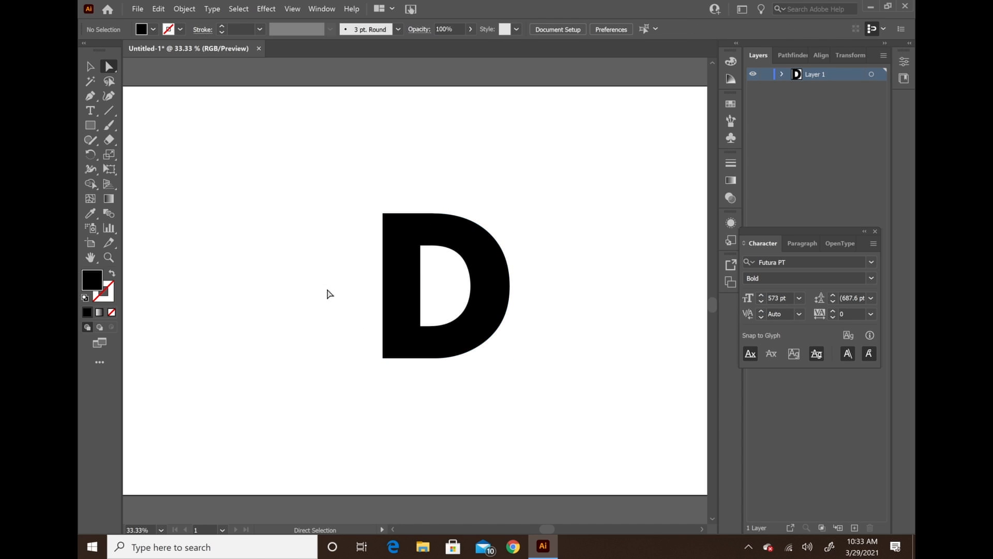
Step: Try deleting the whole D group with the Selection tool, and undo that deletion
left_click(89, 67)
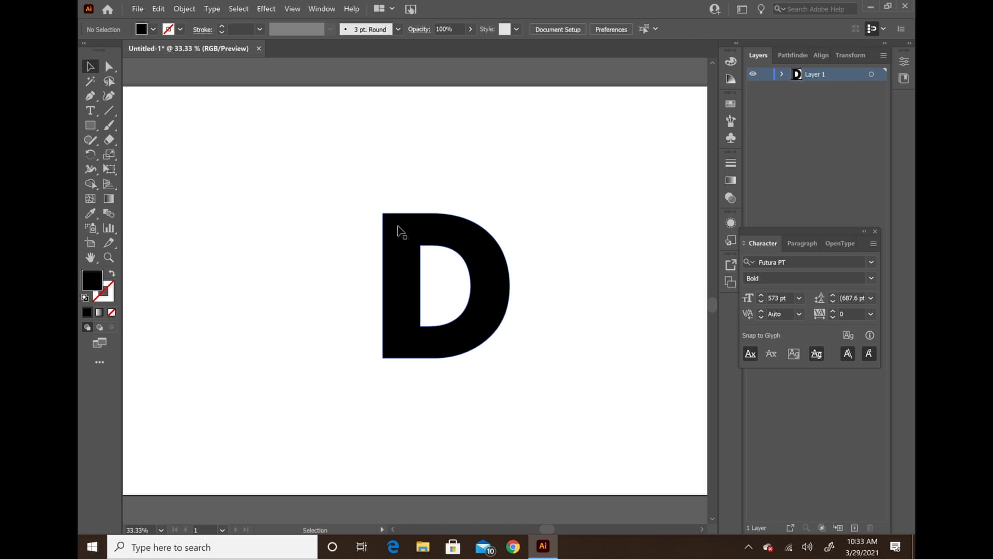
left_click(426, 231)
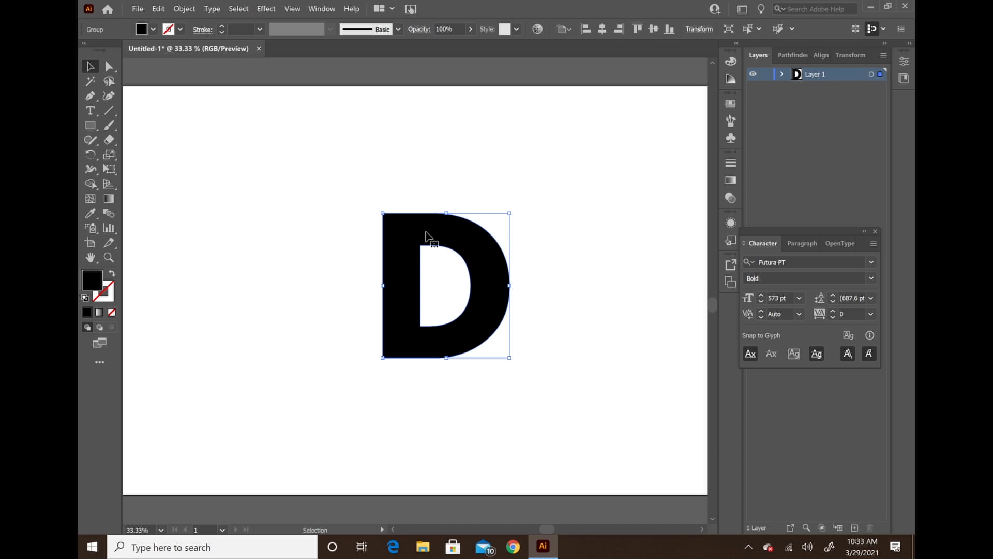
key("Delete")
key("ctrl+z")
left_click(337, 144)
Step: Delete the D's inner counter path with Direct Selection so the letter becomes a solid shape
left_click(110, 66)
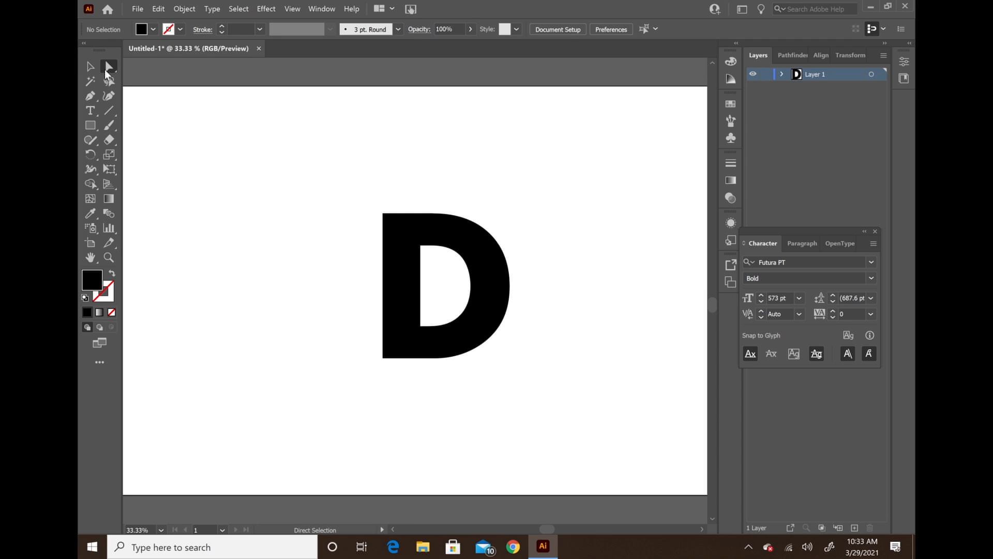
left_click(426, 253)
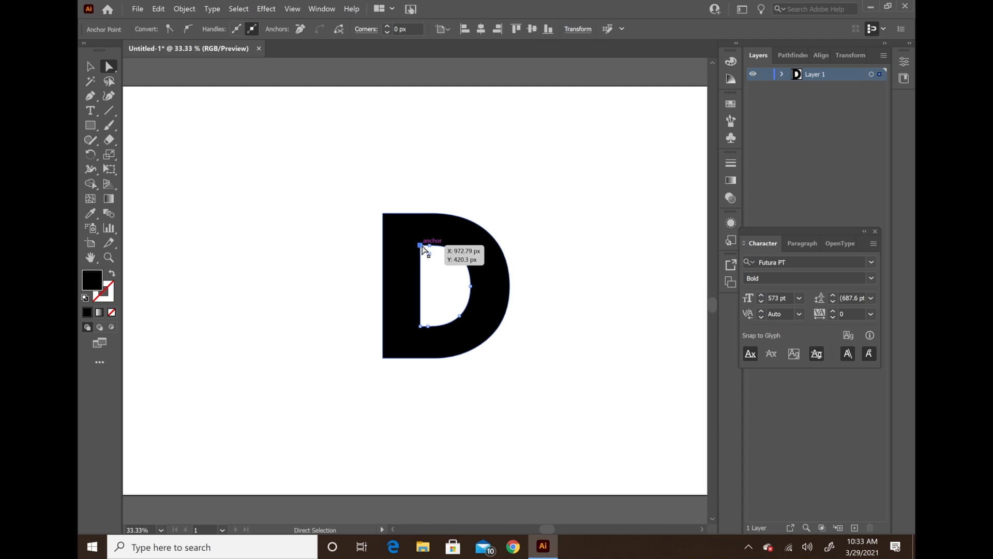
left_click_drag(421, 247, 431, 247)
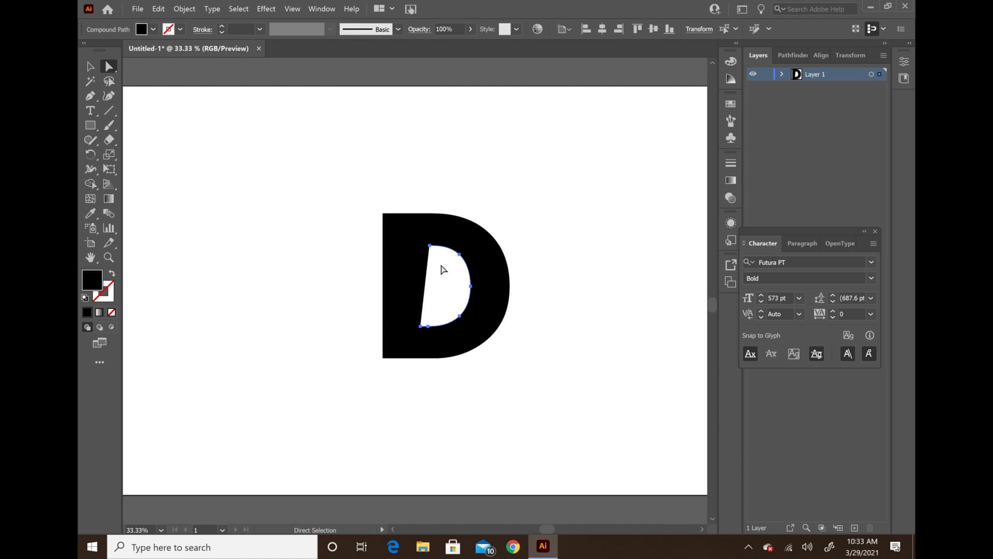
key("Delete")
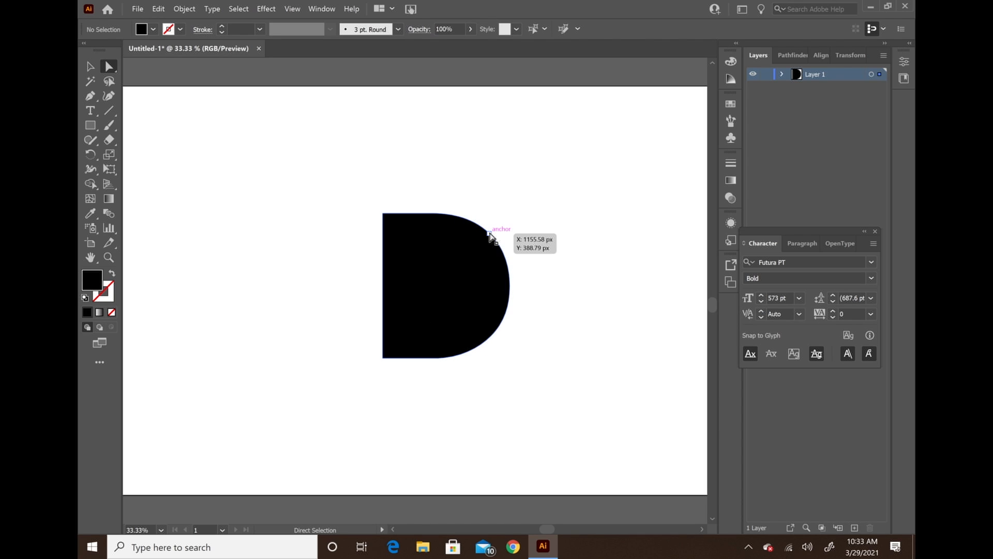
left_click(90, 67)
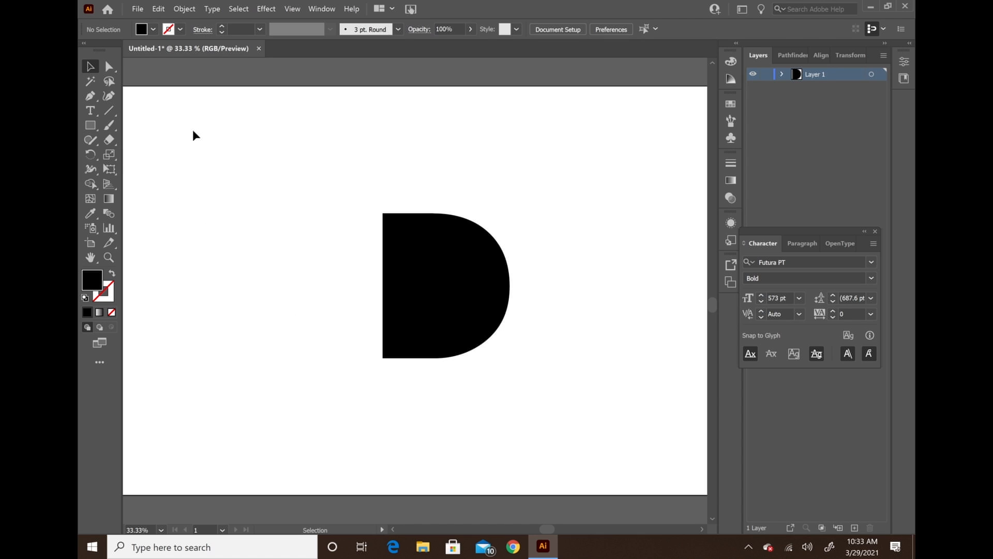
left_click(91, 126)
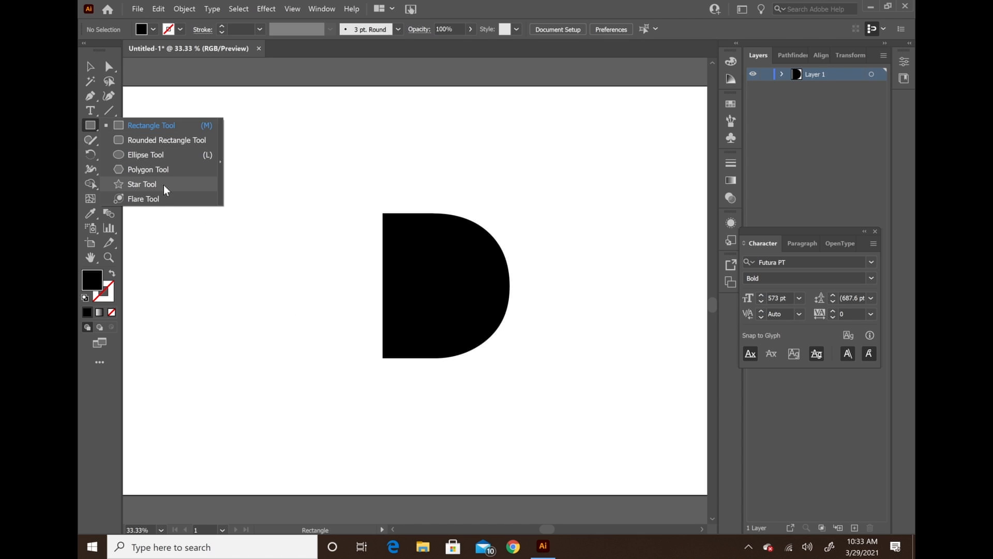
left_click(137, 169)
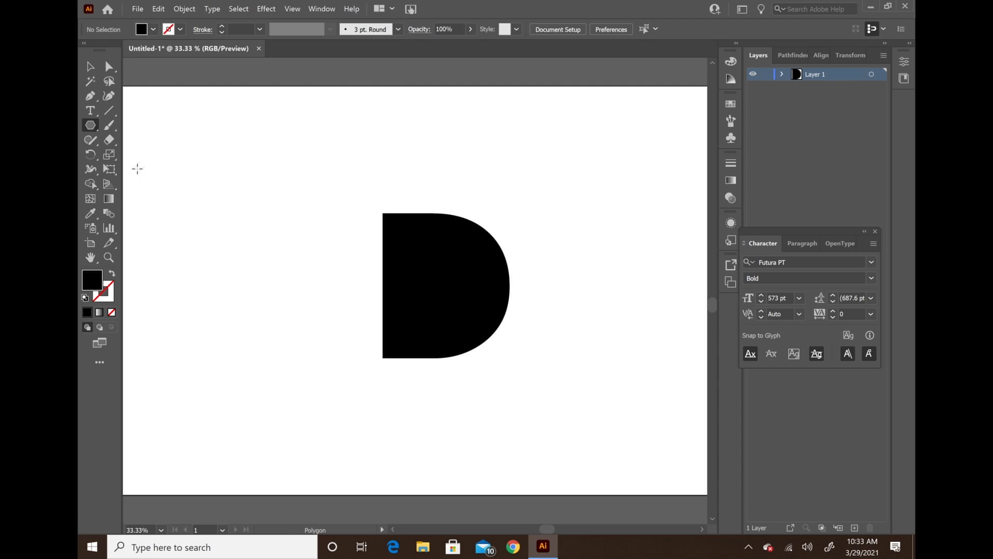
left_click(94, 126)
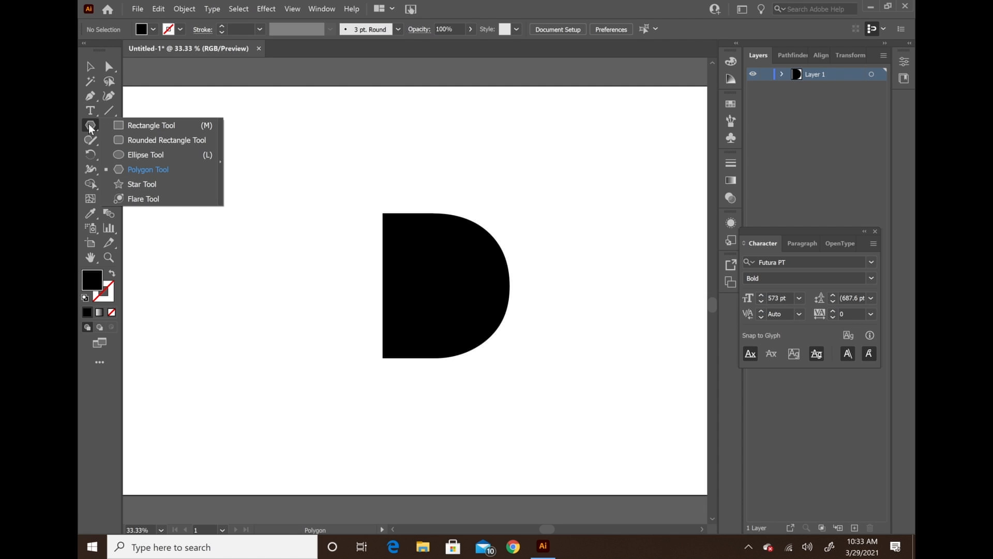
left_click(88, 123)
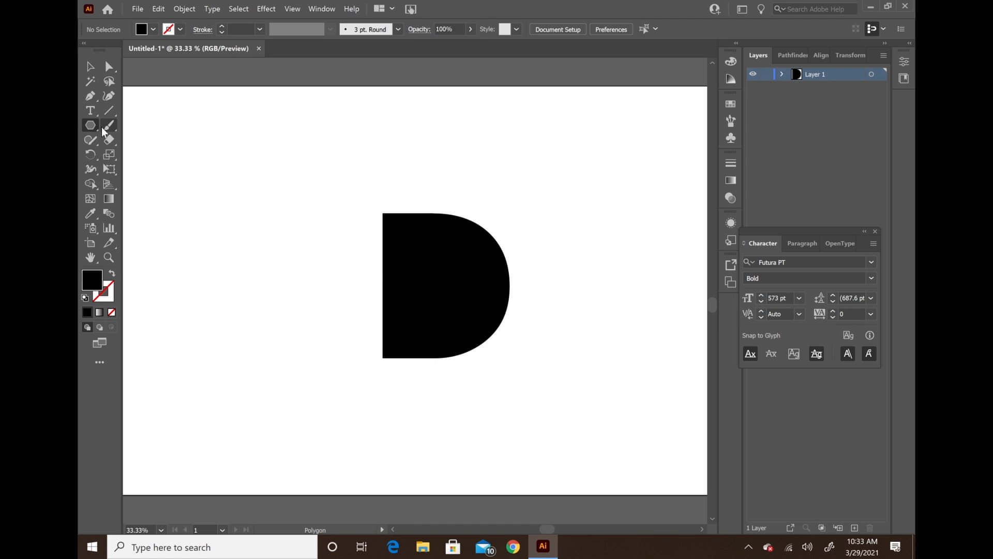
Step: Set up the Rectangle tool with a white fill and no stroke
left_click(87, 99)
left_click(94, 122)
left_click(113, 129)
left_click(84, 295)
left_click(109, 285)
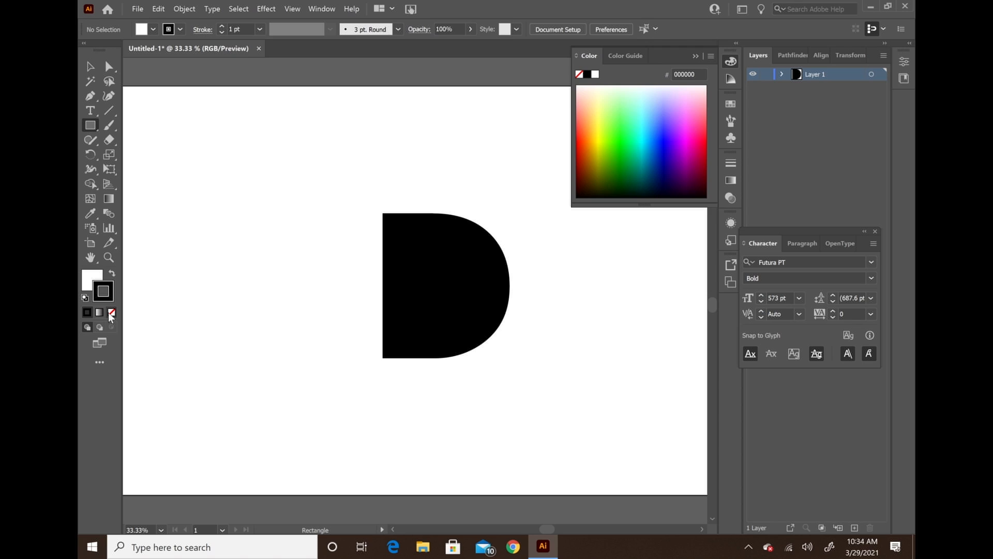
left_click(111, 313)
left_click(86, 283)
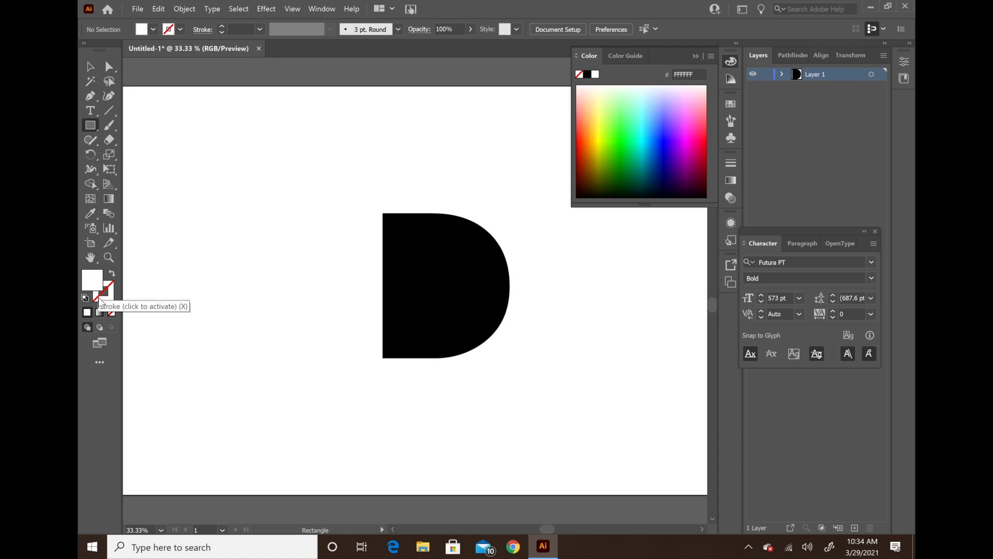
left_click(102, 296)
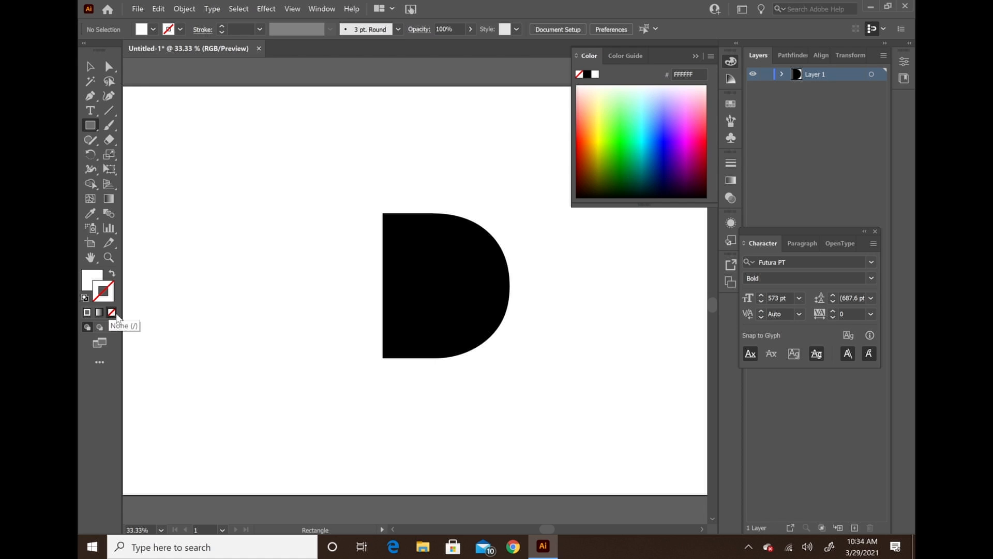
left_click(92, 280)
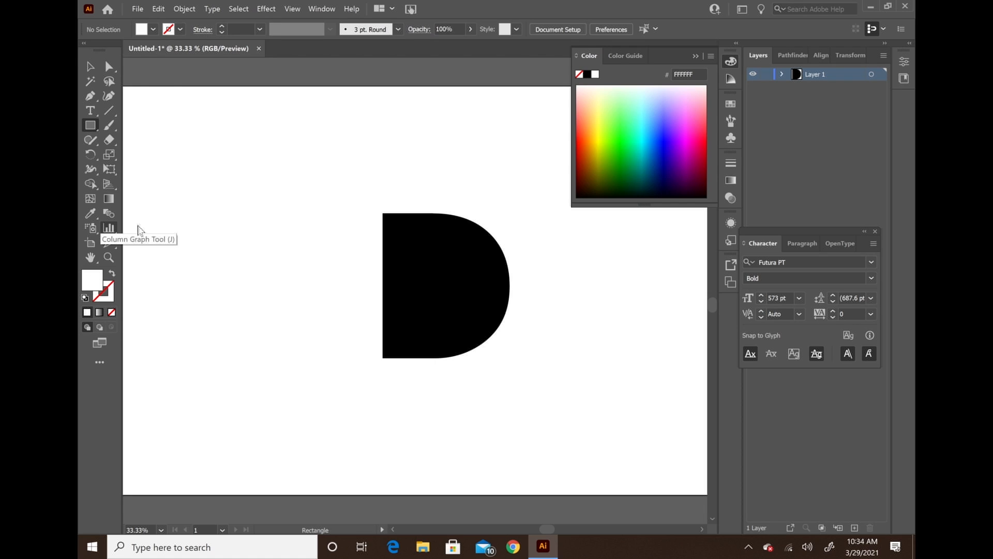
Step: Draw a white horizontal rectangle cutting into the D's straight left edge and nudge it down to the letter's vertical middle
mouse_move(314, 260)
left_mouse_down()
mouse_move(405, 286)
mouse_move(419, 308)
left_mouse_up()
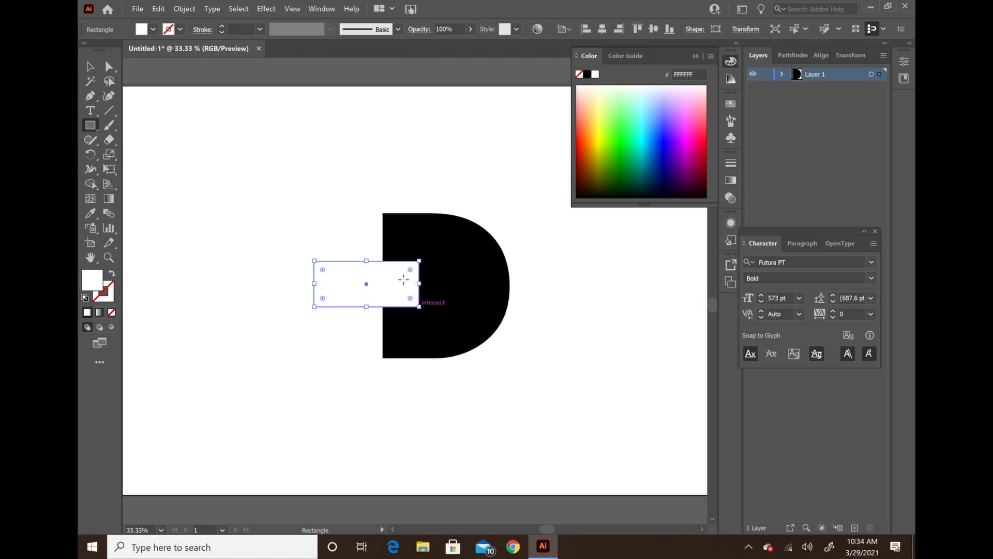
left_click(89, 66)
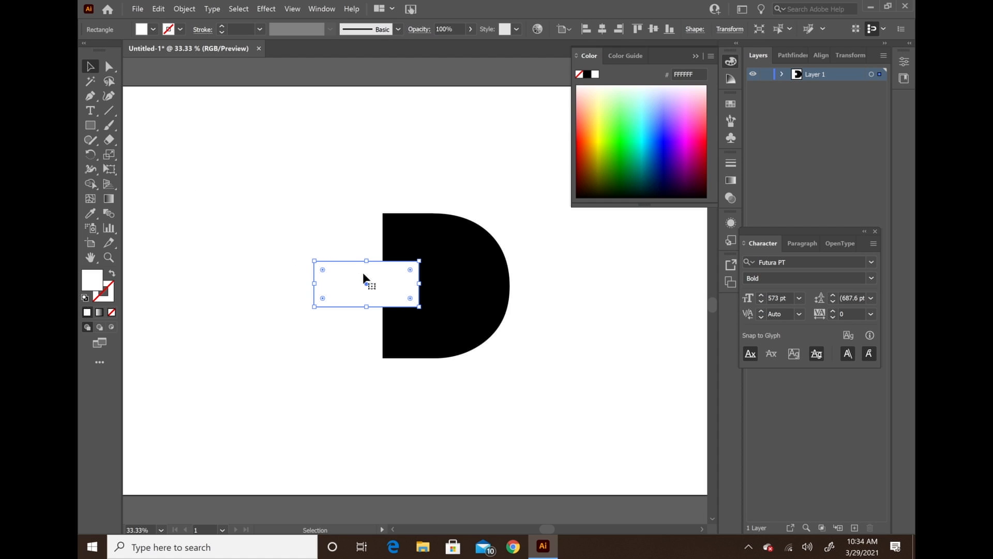
left_click_drag(359, 275, 361, 278)
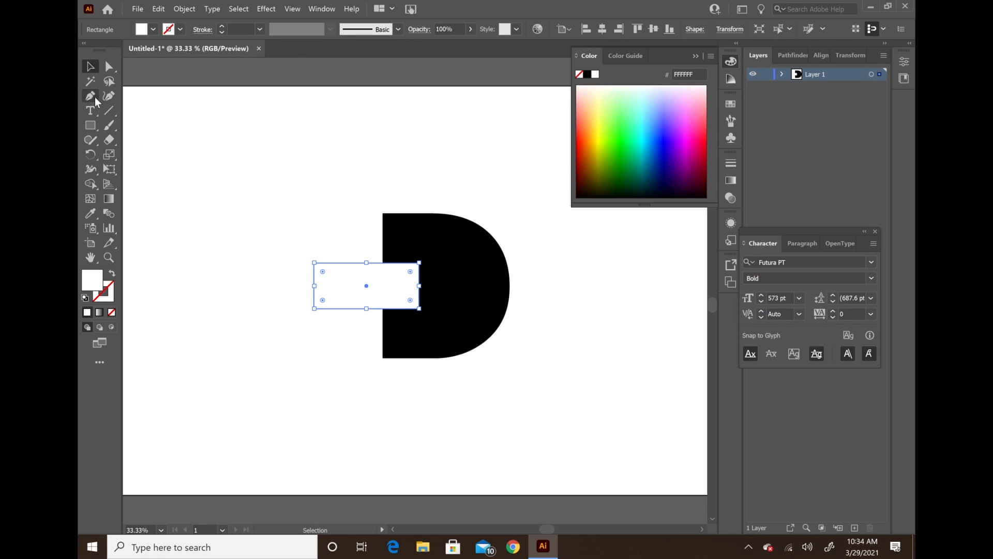
Step: Switch from the Rectangle tool to the Polygon tool
left_click(90, 125)
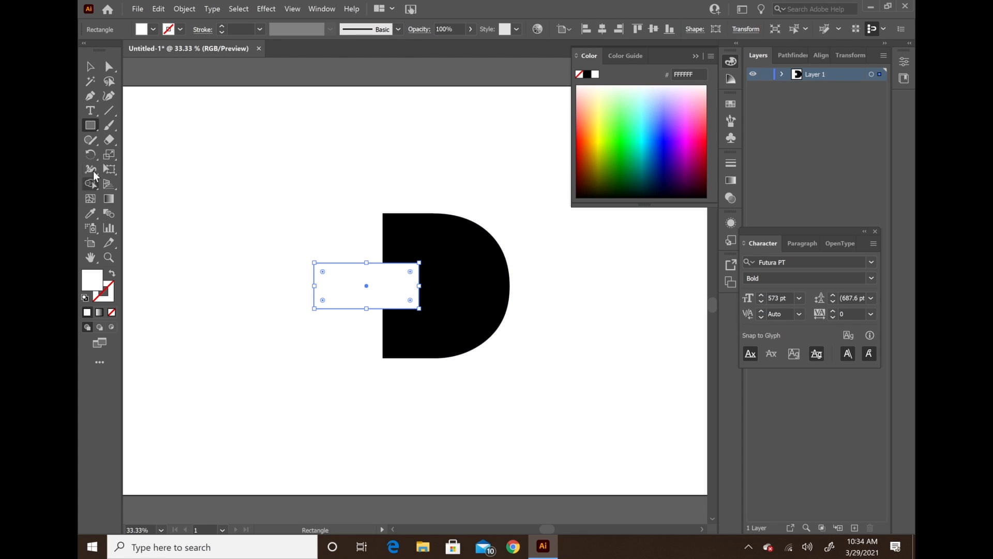
left_click(92, 127)
left_click(91, 129)
left_click(90, 129)
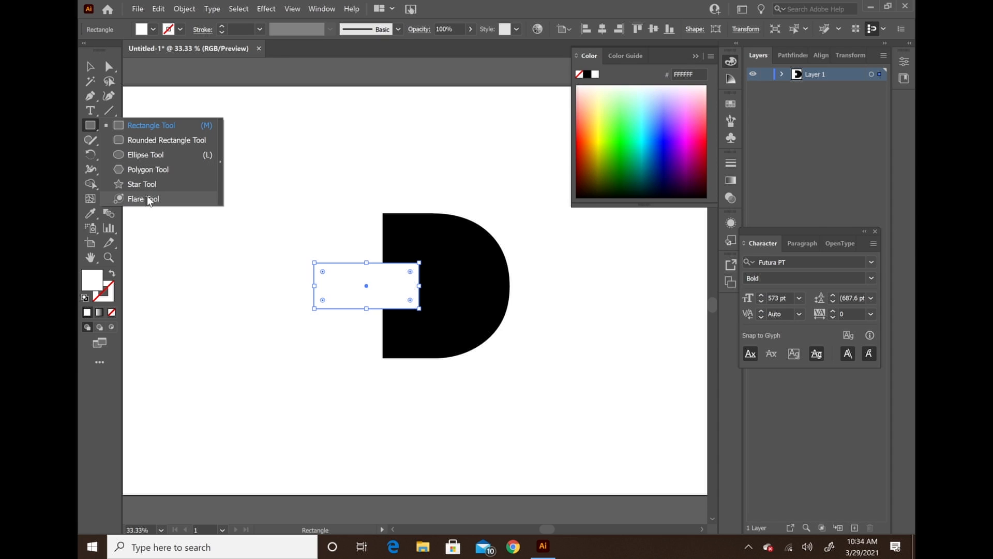
left_click(137, 174)
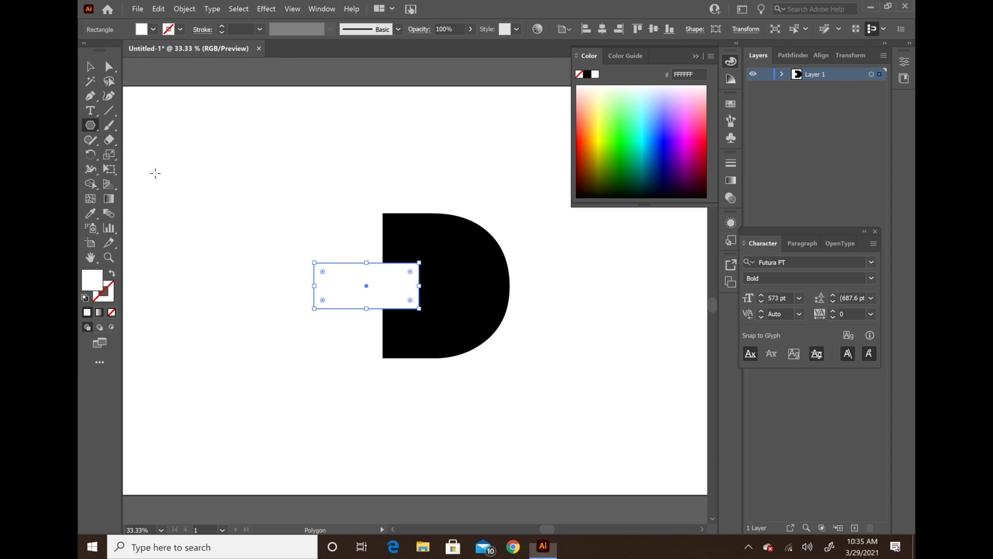
Step: Try drawing a polygon to the left of the D with its number of sides changed, and delete it
left_click_drag(288, 175, 331, 102)
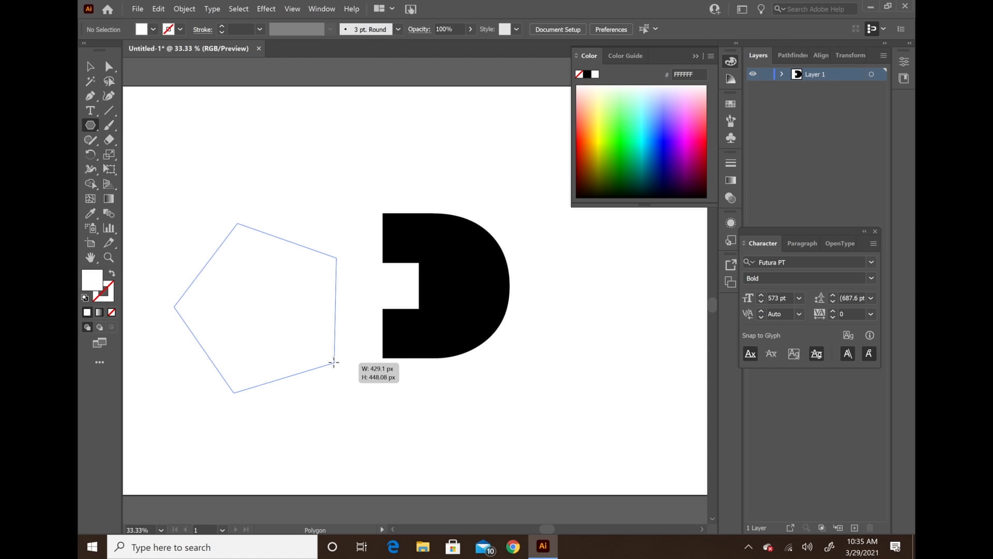
key("Up")
left_click_drag(334, 362, 335, 363)
key("Down")
key("Up")
key("Up")
key("Up")
left_click(335, 363)
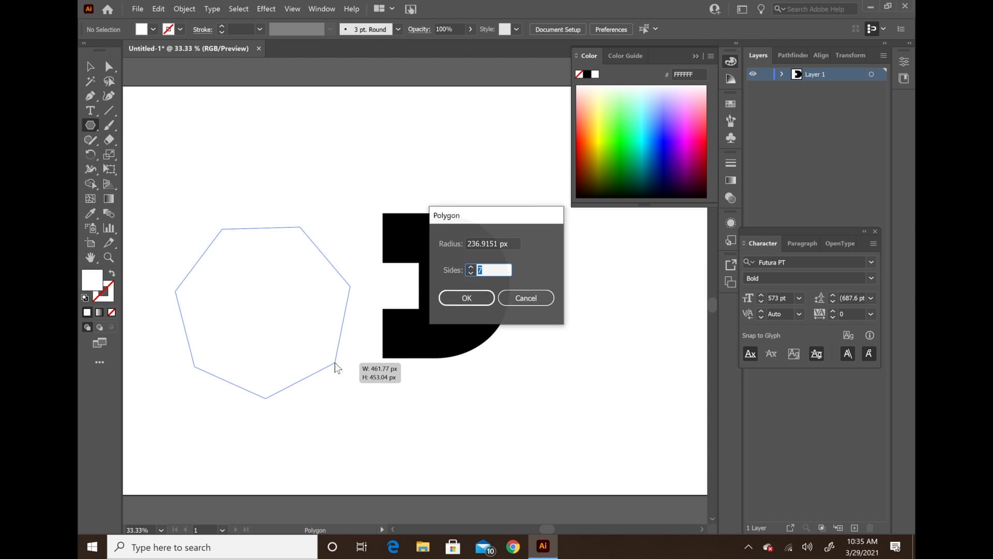
left_click(466, 298)
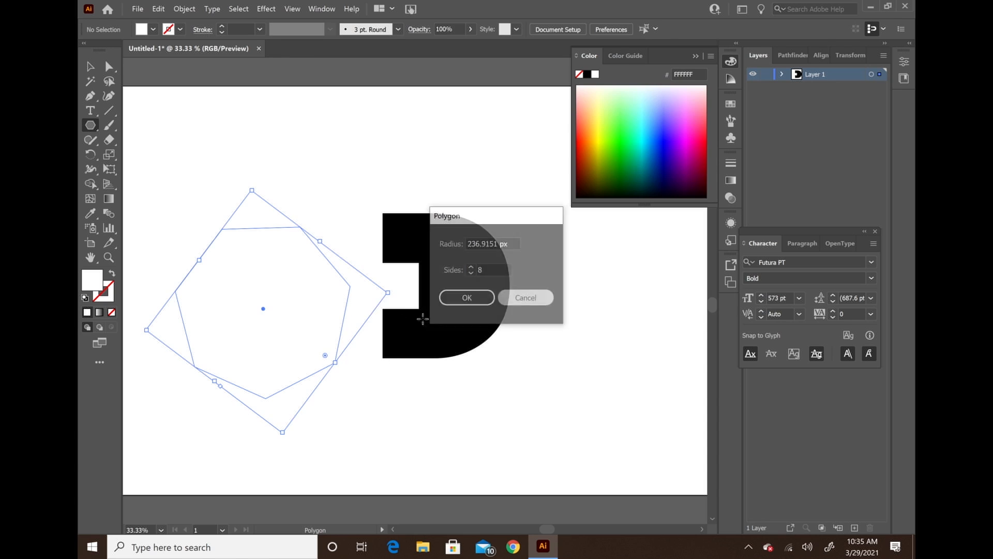
key("Delete")
Step: Draw a white polygon above and left of the D, reducing its sides to form a triangle
left_click_drag(239, 193, 286, 261)
key("Down")
key("Down")
key("Down")
key("Down")
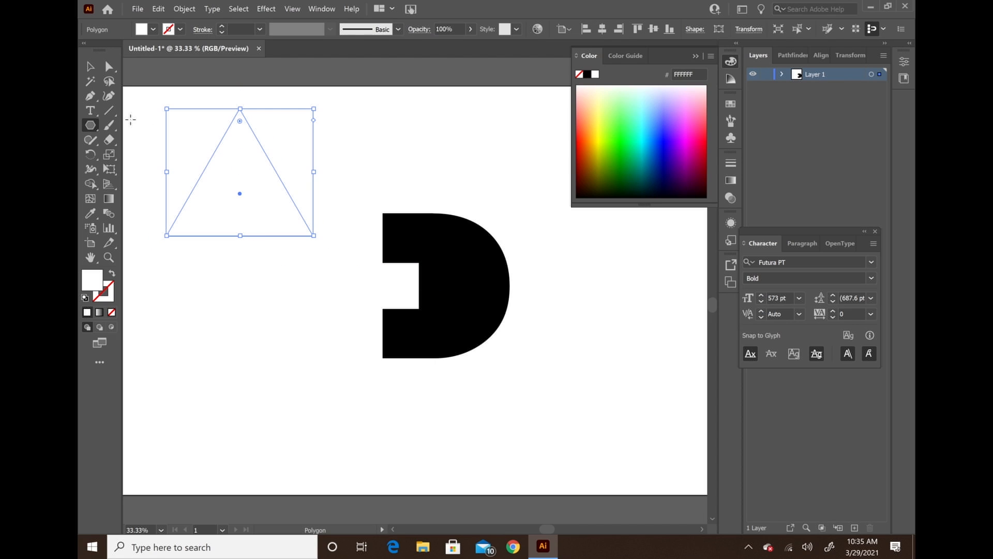
Step: Rotate the triangle to point right and place it over the D, centred vertically on the rectangular notch
left_click(91, 67)
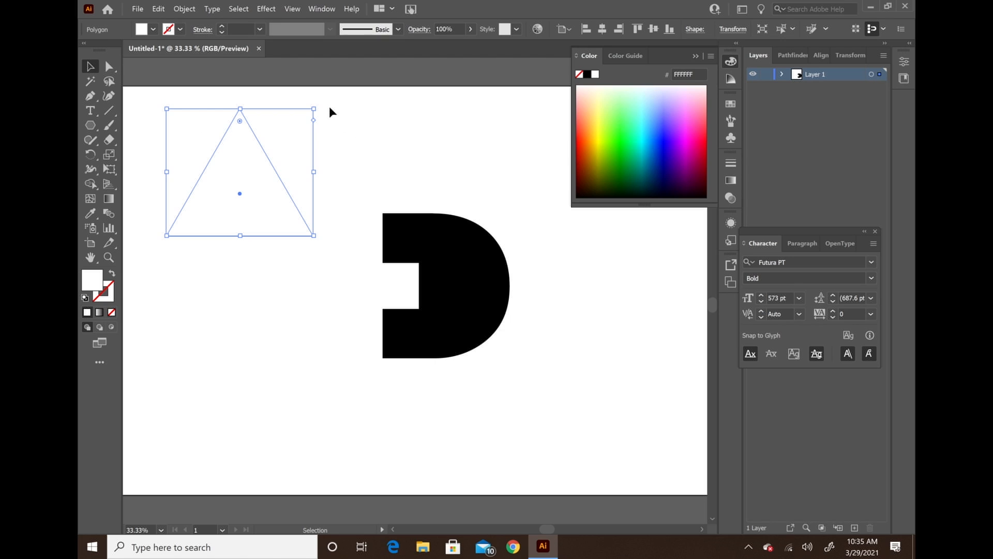
mouse_move(321, 96)
left_mouse_down()
mouse_move(377, 175)
mouse_move(363, 98)
mouse_move(287, 65)
mouse_move(341, 150)
mouse_move(354, 195)
mouse_move(339, 104)
mouse_move(328, 121)
mouse_move(321, 111)
left_mouse_up()
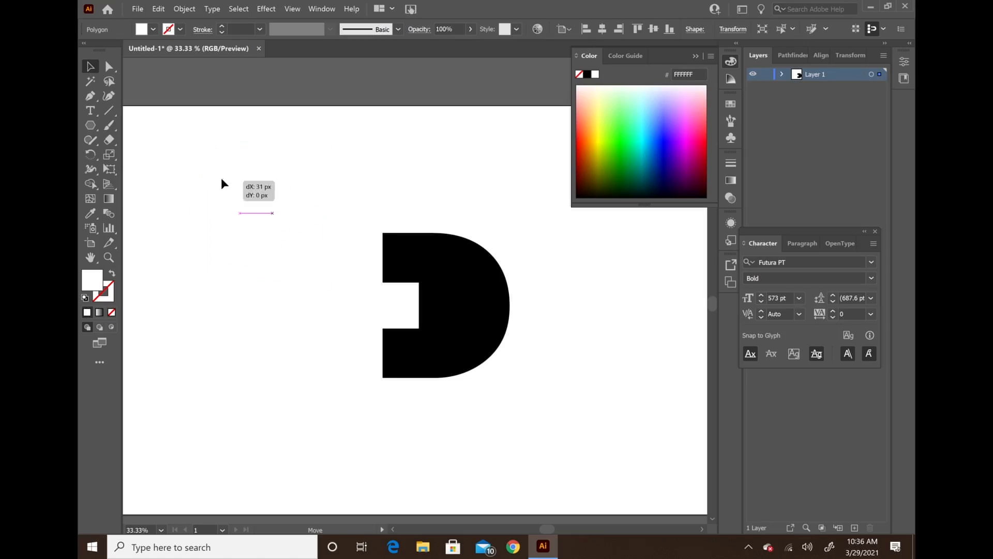
left_click_drag(221, 179, 424, 274)
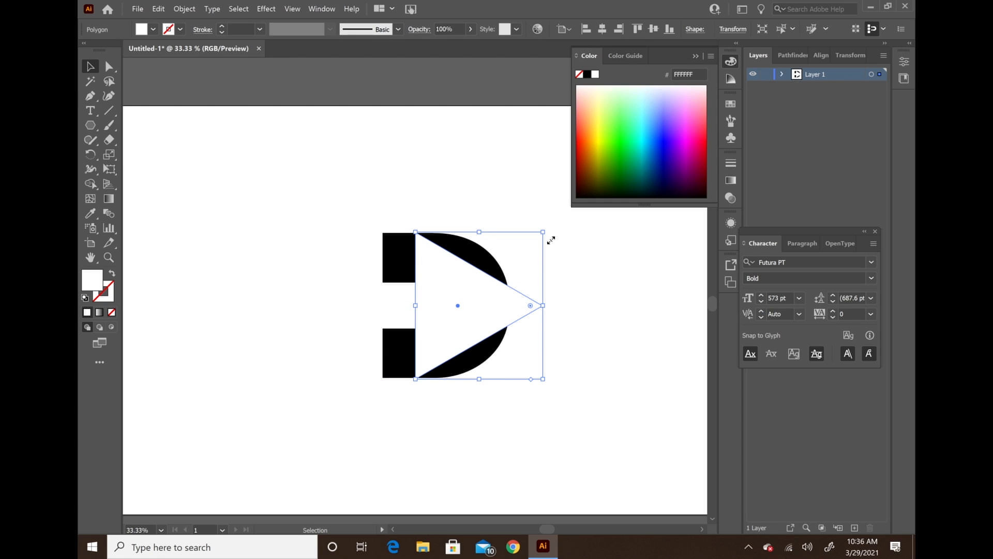
Step: Scale down the white triangle and position it against the end of the rectangular notch to form an arrow inside the D
left_click_drag(545, 230, 494, 255)
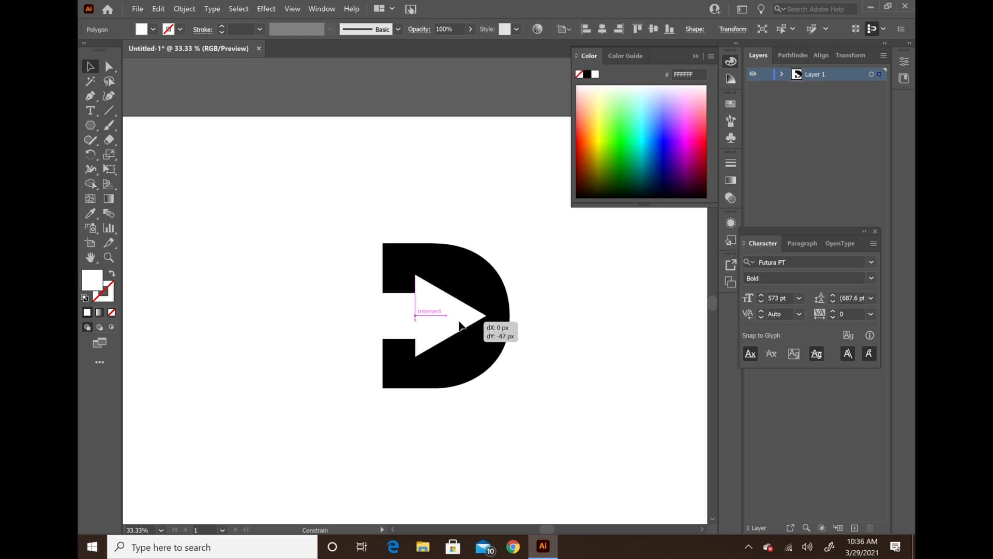
left_click_drag(460, 325, 446, 308)
left_click(560, 332)
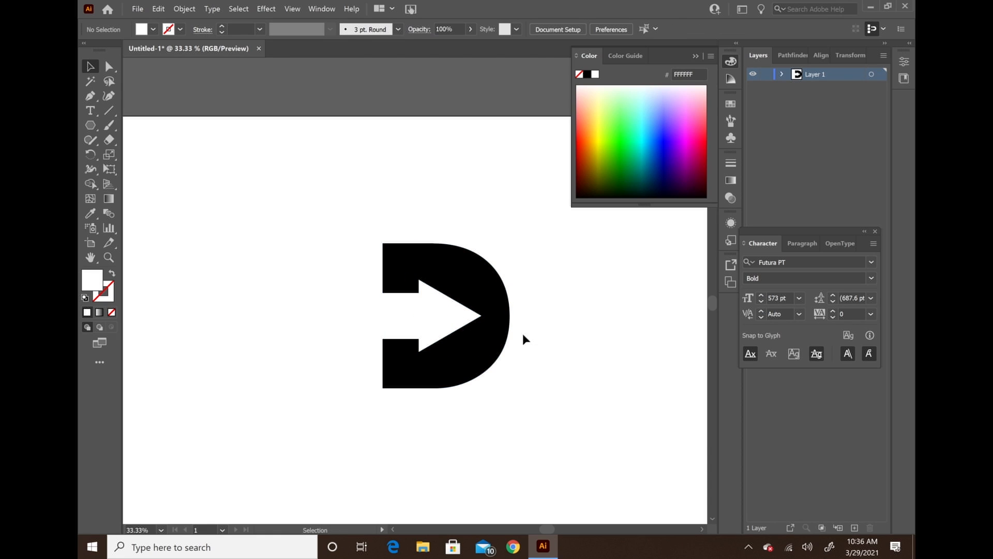
left_click(433, 317)
mouse_move(484, 314)
left_mouse_down()
mouse_move(466, 310)
mouse_move(481, 314)
left_mouse_up()
left_click(604, 301)
key("a")
key("v")
key("ctrl+equal")
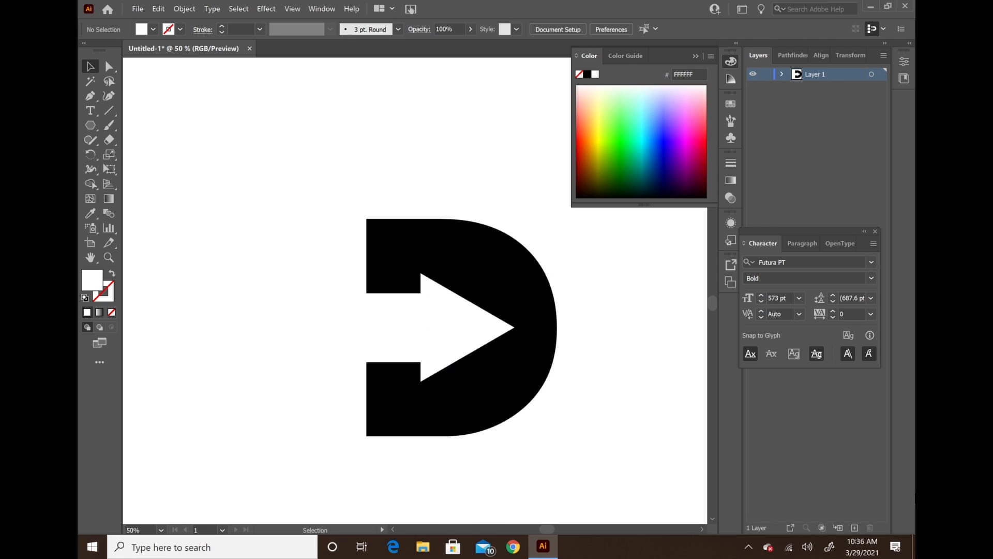
Step: Try stretching the triangle's tip further toward the D's curve, and undo the change
left_click(487, 327)
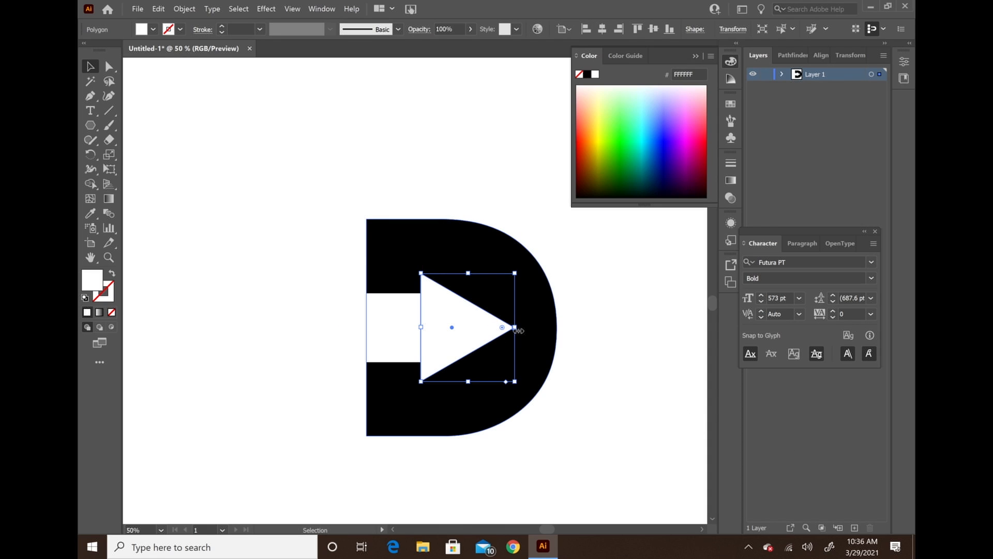
left_click_drag(517, 330, 526, 327)
key("ctrl+z")
left_click(590, 342)
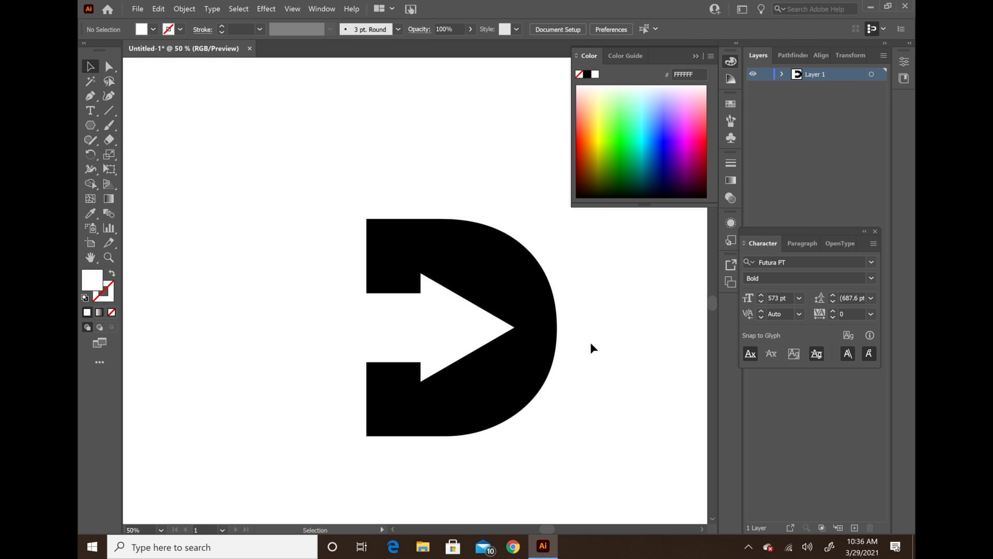
left_click(446, 335)
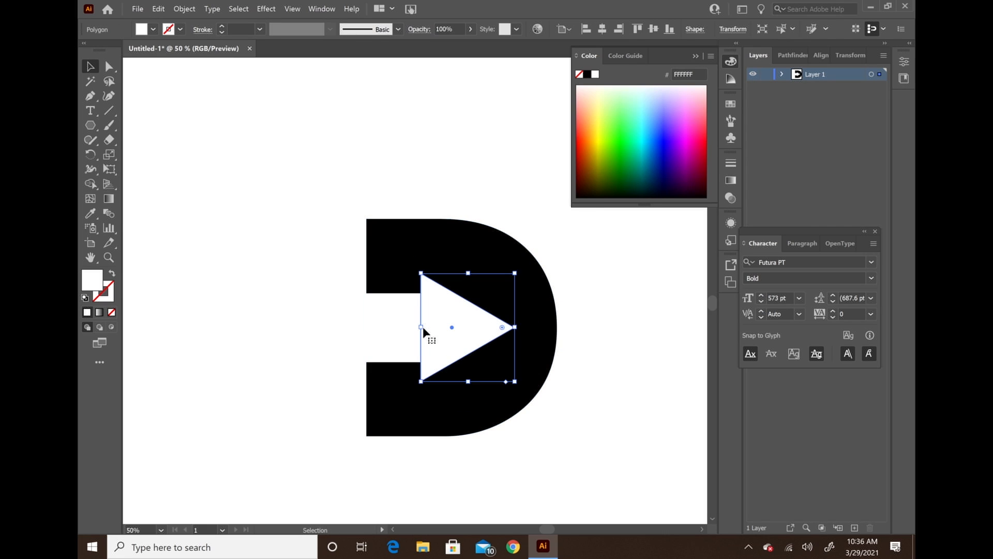
mouse_move(421, 327)
left_mouse_down()
mouse_move(262, 328)
mouse_move(432, 327)
mouse_move(421, 326)
left_mouse_up()
left_click(614, 323)
Step: Try making the triangle taller about its centre, and undo the resize
key("a")
left_click(464, 319)
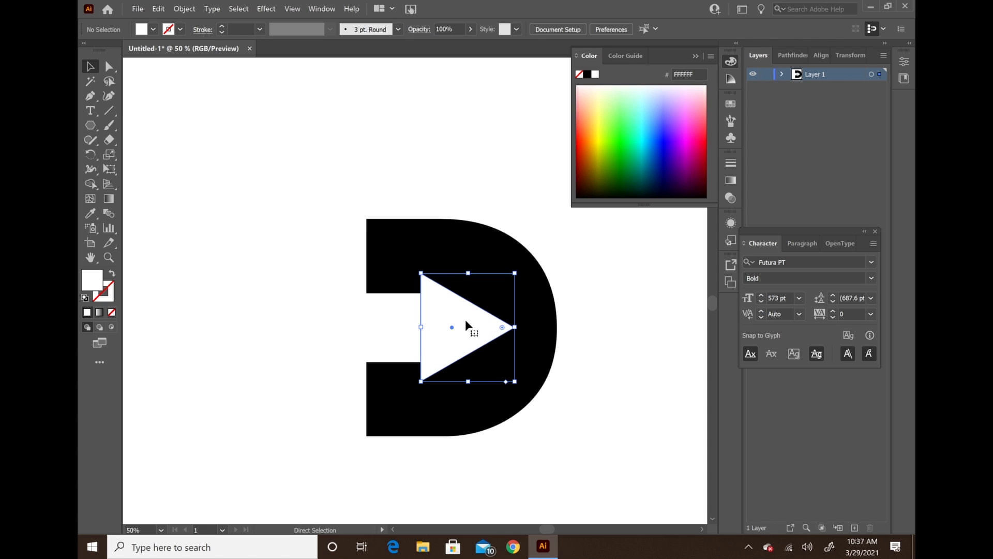
key("v")
left_click_drag(468, 273, 468, 260)
left_click(608, 287)
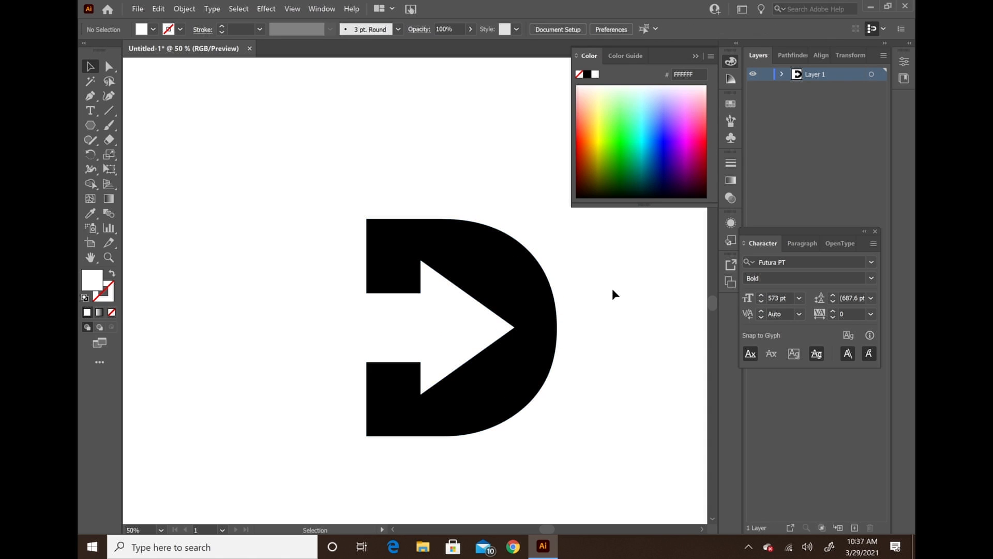
left_click(461, 347)
left_click(618, 299)
key("ctrl+z")
left_click(625, 339)
left_click(454, 317)
left_click(604, 294)
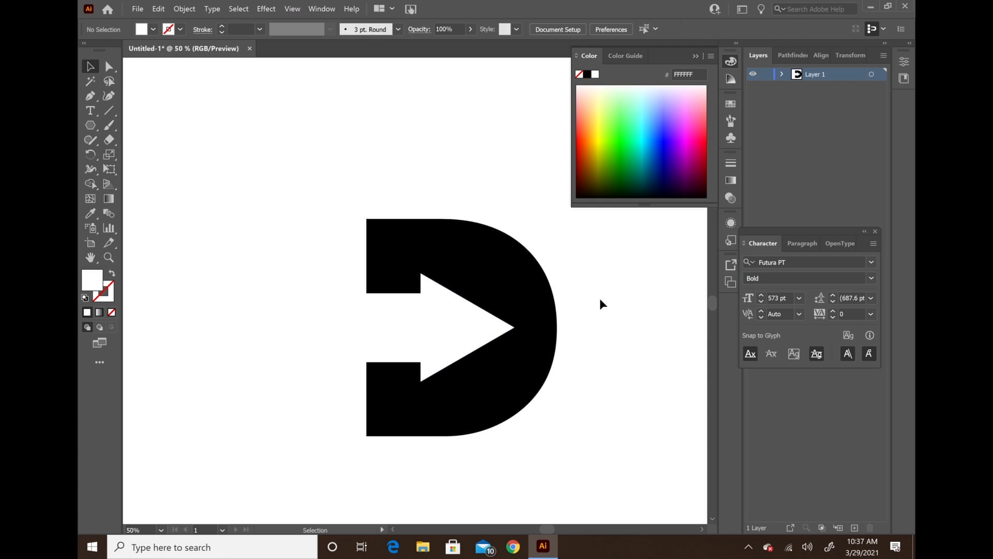
Step: Widen the D's curve by moving its outermost right anchor point 6 px outward
left_click(500, 327)
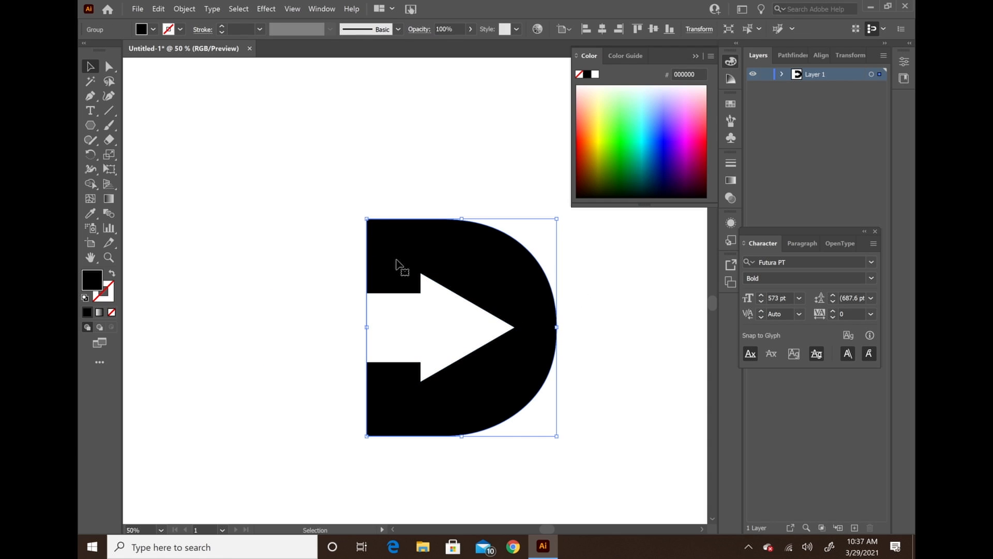
left_click(239, 266)
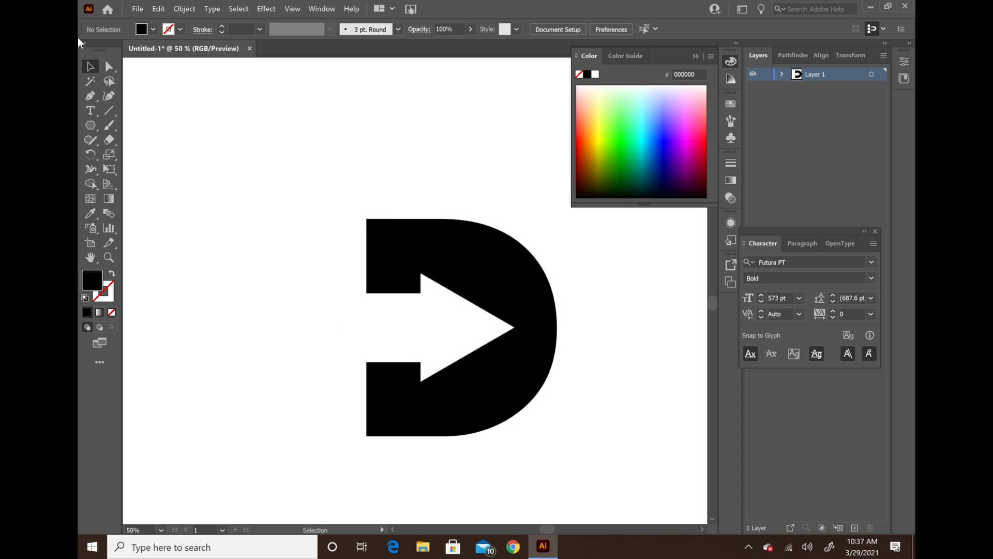
left_click(109, 67)
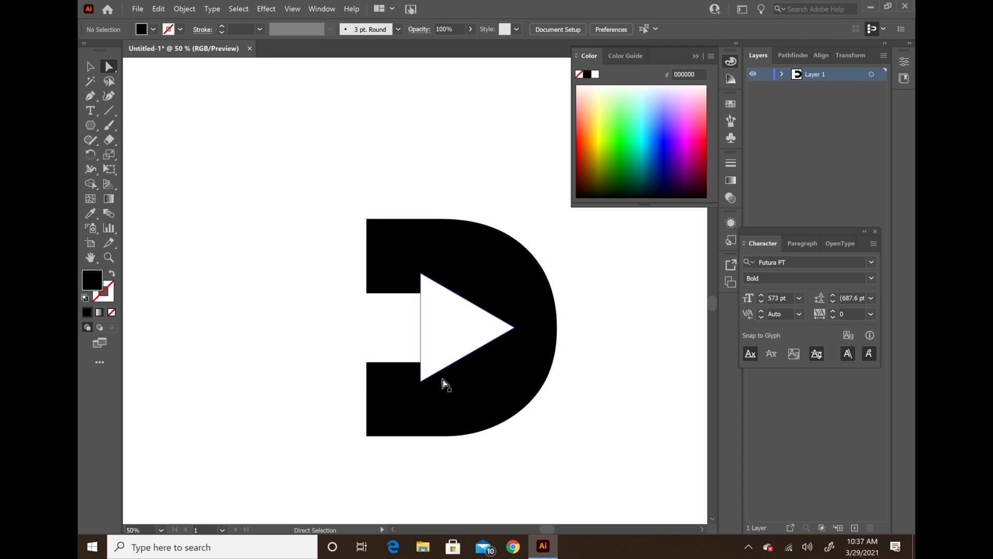
left_click(557, 328)
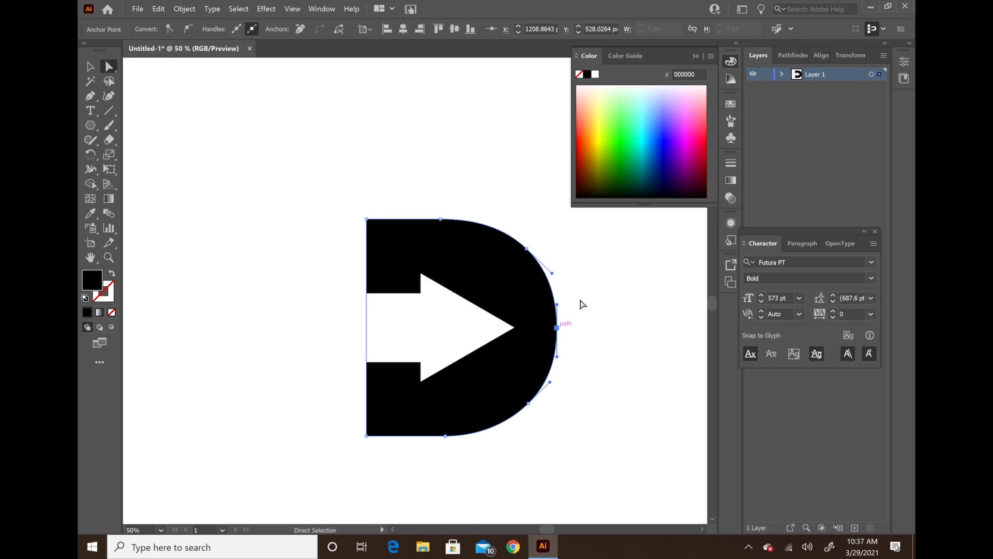
key("Right")
key("Right")
key("Right")
key("Right")
key("Right")
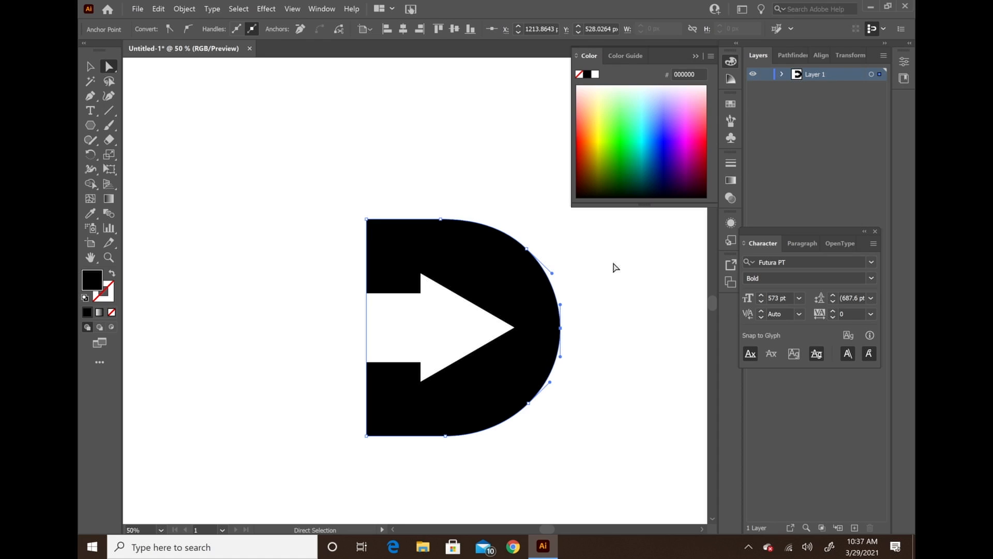
key("Right")
left_click(493, 182)
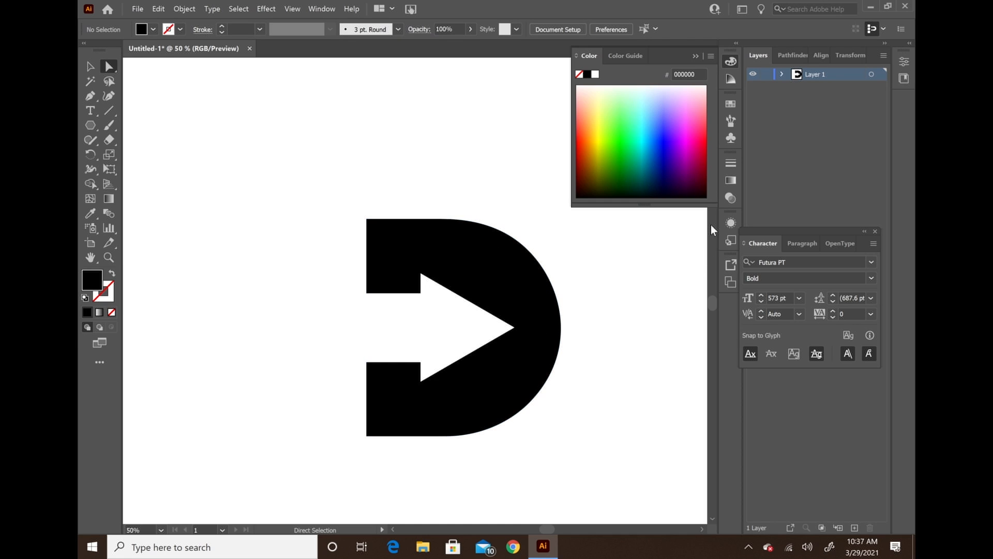
Step: Try rounding the triangle's tip with its corner widget, and undo the rounding
left_click(445, 346)
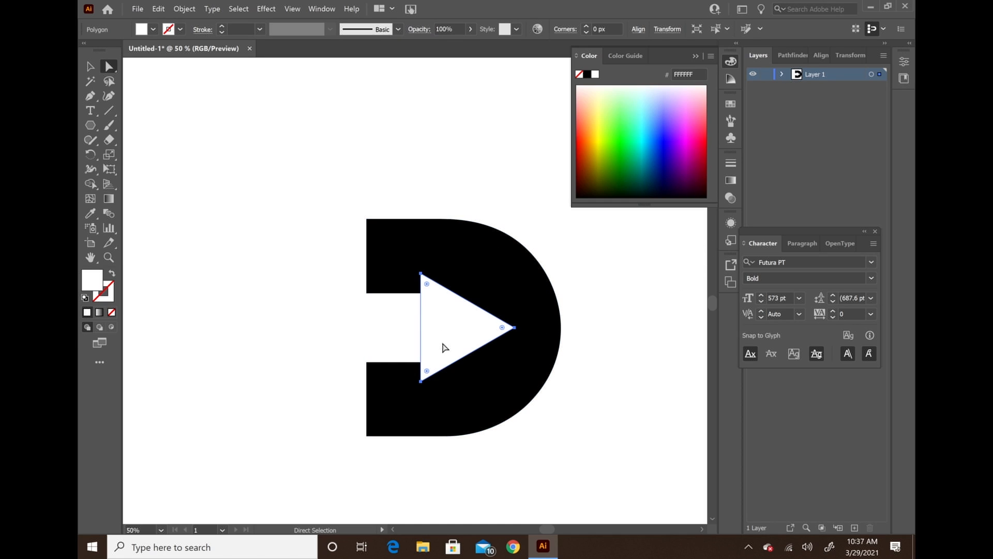
left_click(513, 328)
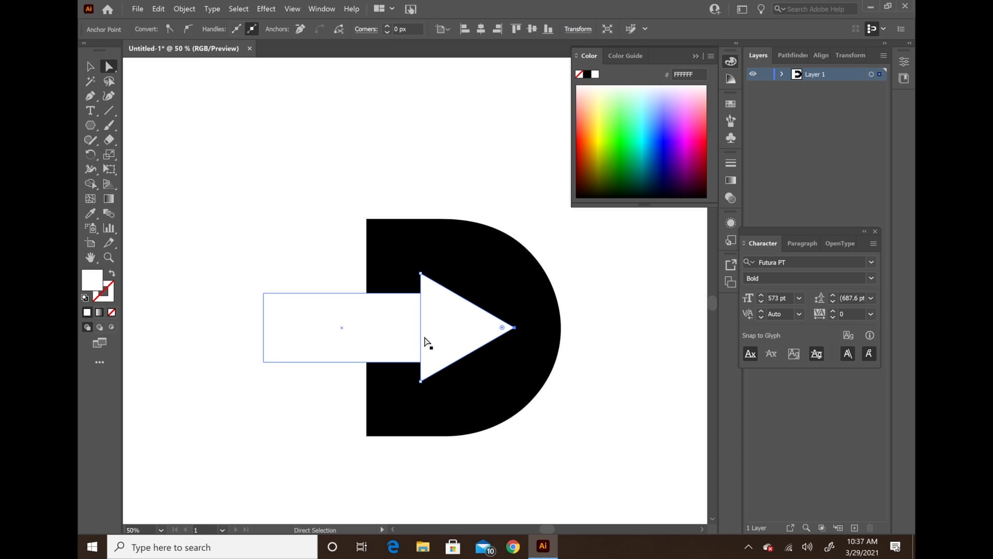
left_click_drag(500, 329, 455, 317)
left_click(615, 326)
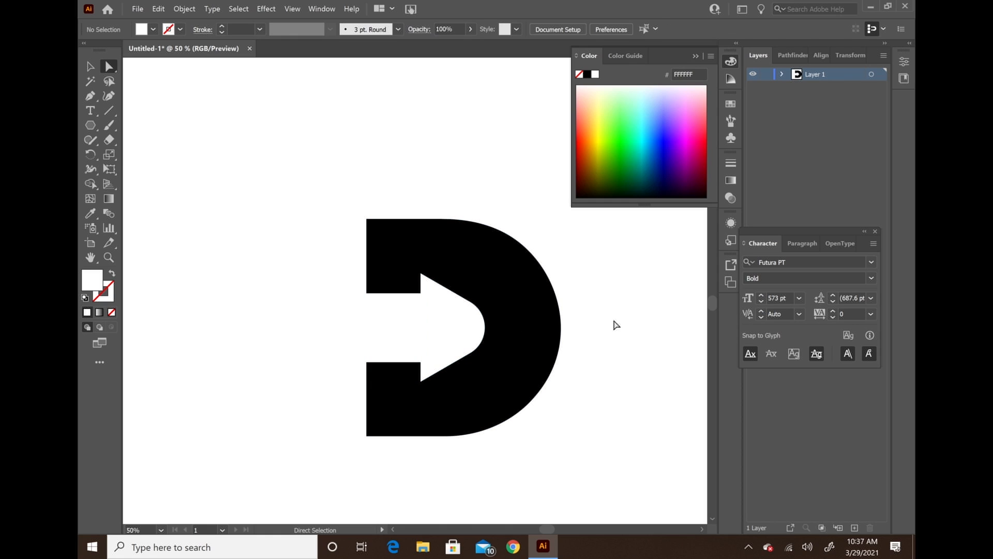
key("ctrl+z")
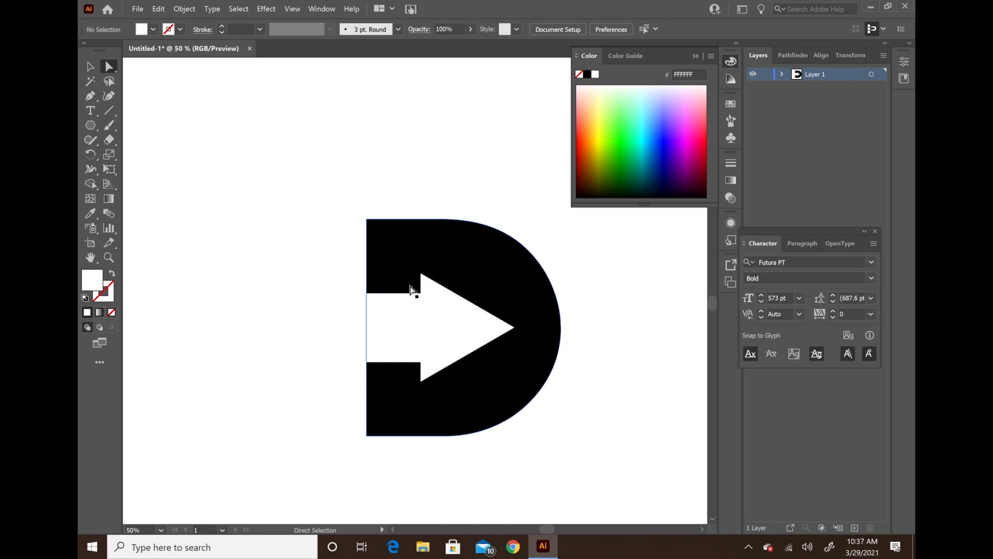
Step: Stretch the triangle slightly taller, equally above and below its centre
left_click(421, 273)
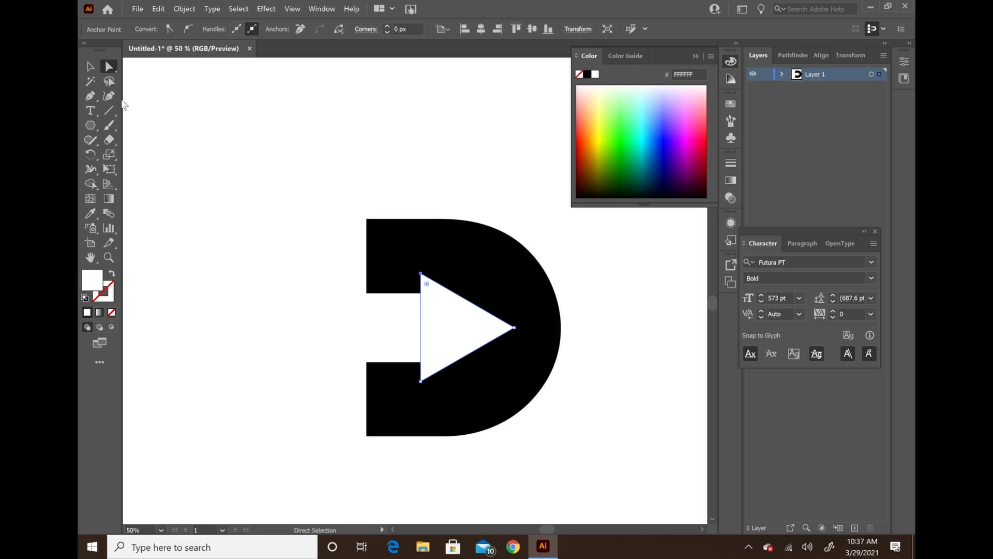
key("v")
left_click(459, 304)
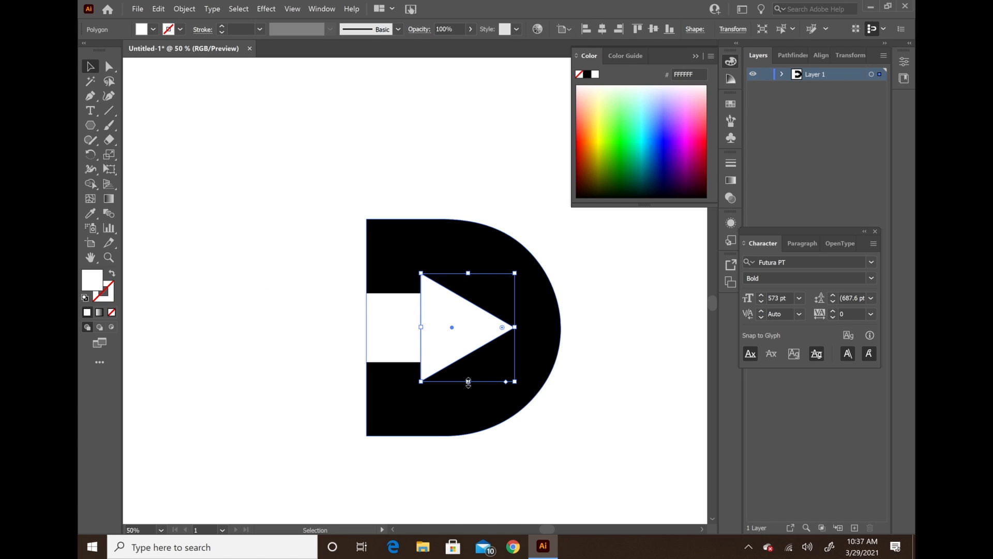
left_click_drag(470, 383, 469, 391)
left_click(589, 297)
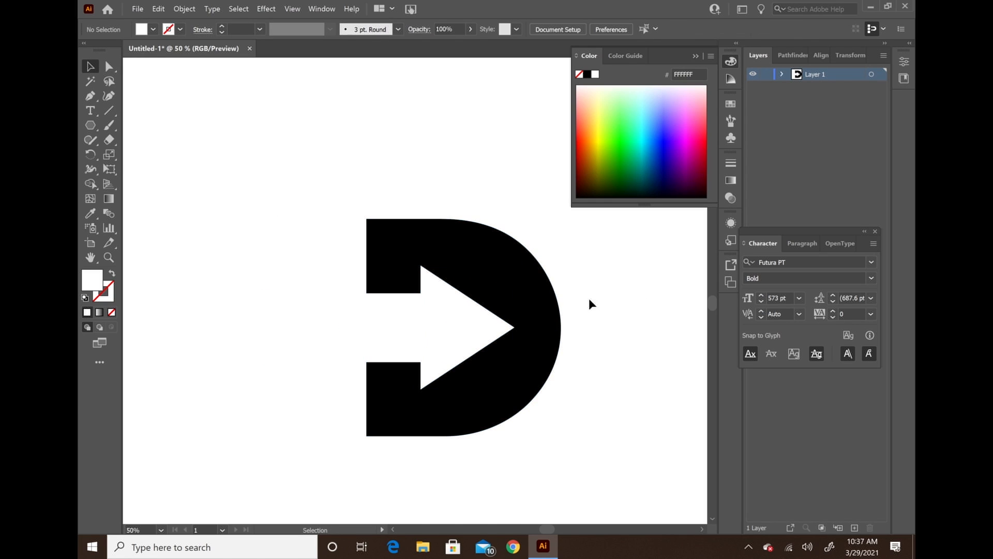
Step: Move the triangle and the rectangle together slightly to the right, deeper into the D
left_click(462, 343)
left_click(385, 340, "shift")
left_click_drag(384, 340, 394, 340)
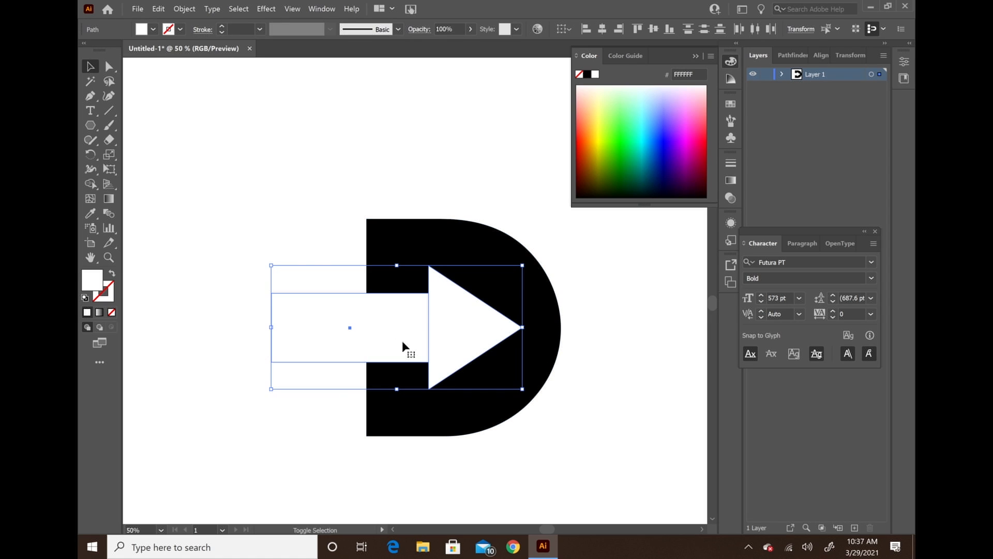
left_click(614, 355)
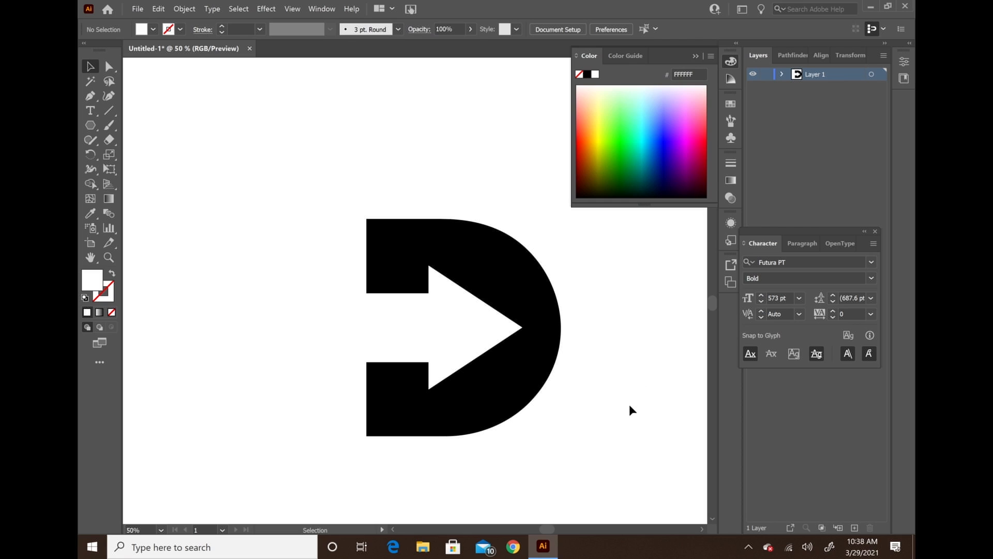
left_click(485, 341)
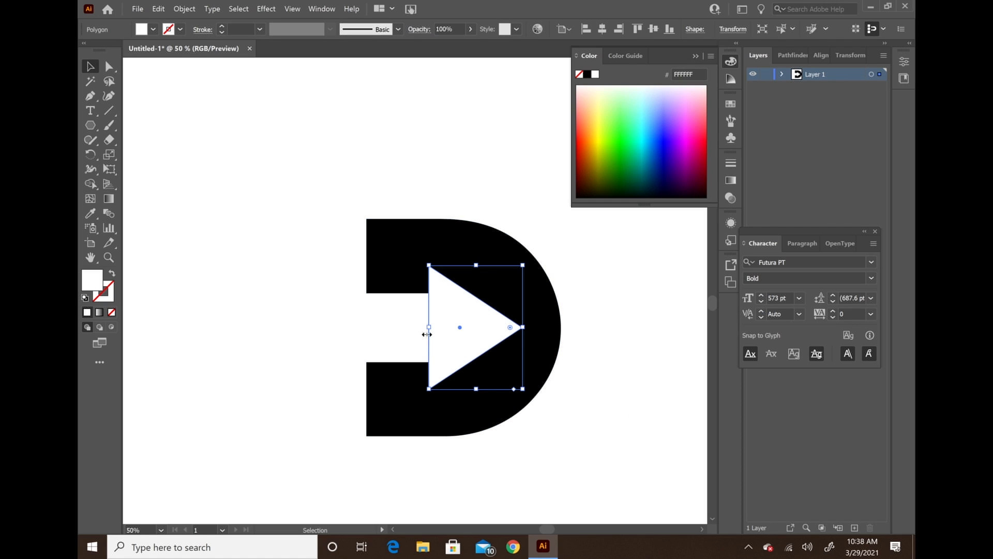
left_click(421, 333)
left_click(650, 299)
Step: Copy the D with its rectangle and triangle, and place the duplicate above the artboard
key("ctrl+minus")
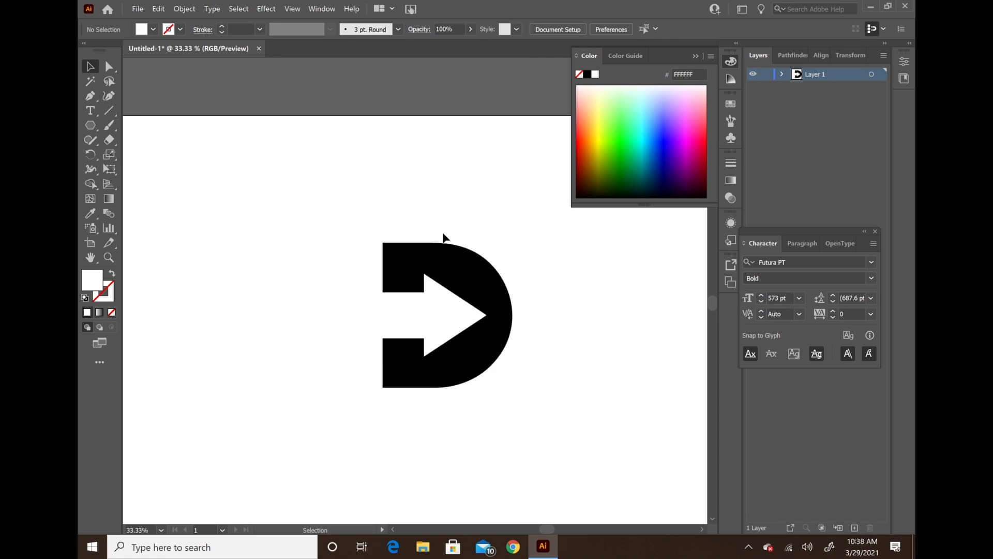
left_click_drag(297, 193, 575, 462)
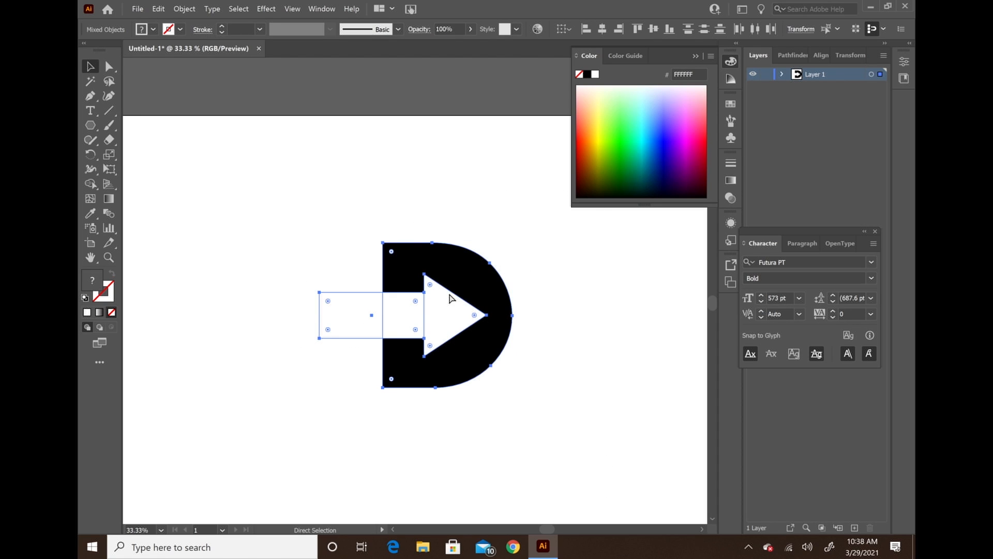
scroll(436, 349, "up", 3)
scroll(435, 345, "up", 1)
key("ctrl+c")
left_click(394, 136)
key("ctrl+v")
left_click_drag(468, 269, 315, 99)
left_click(402, 241)
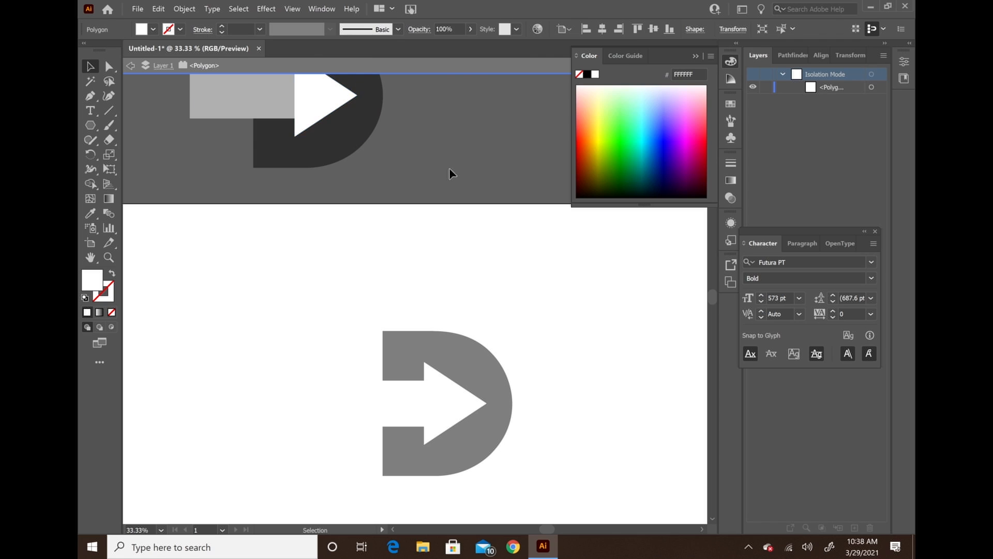
scroll(481, 286, "down", 7)
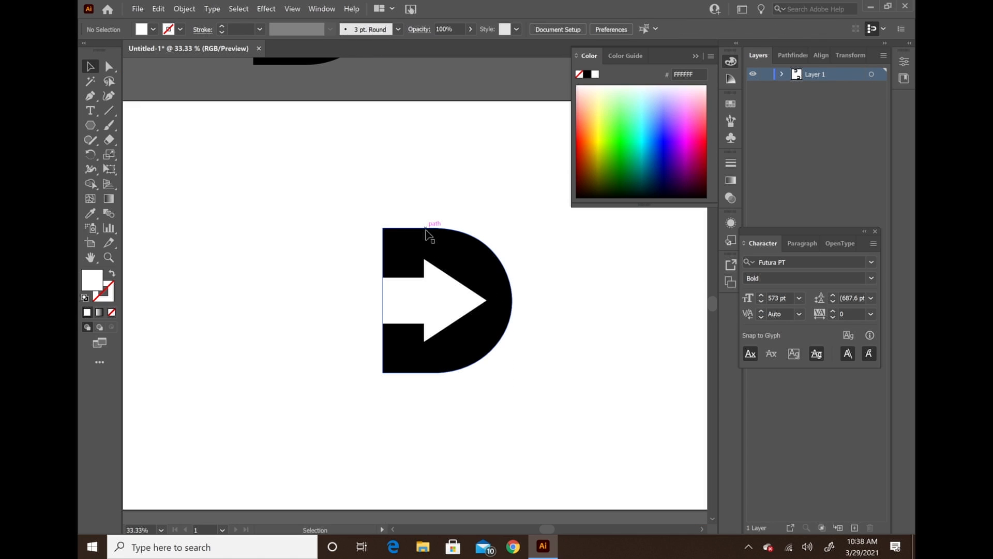
Step: Select the original triangle, rectangle and D together and align their vertical centres
key("ctrl+equal")
scroll(403, 196, "up", 4)
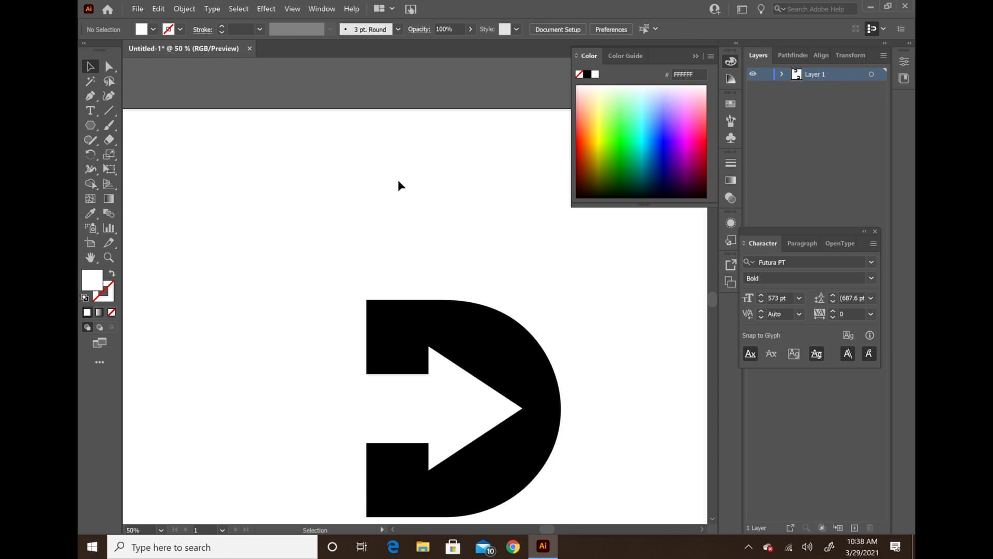
scroll(497, 424, "down", 2)
scroll(526, 398, "down", 2)
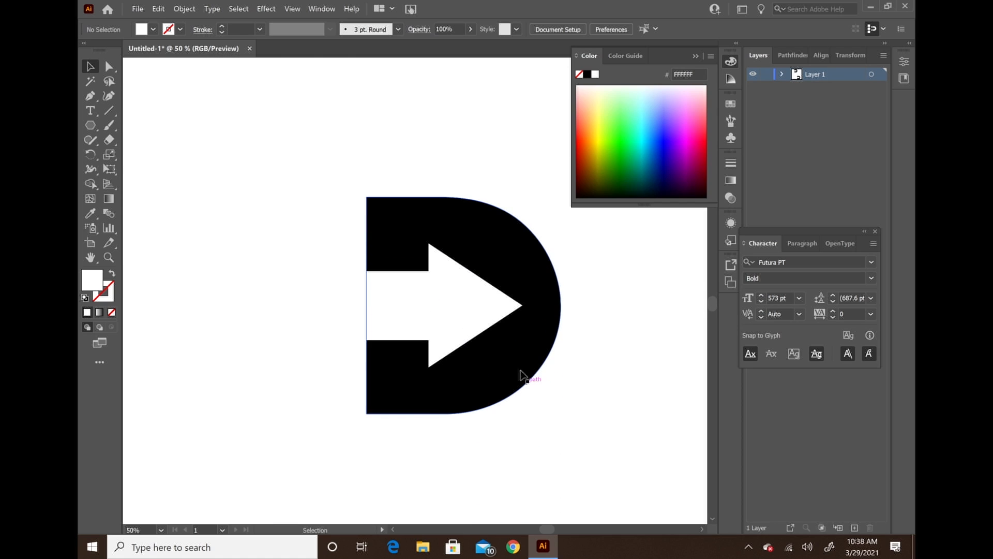
left_click_drag(495, 329, 485, 322)
left_click(625, 382)
left_click(477, 306)
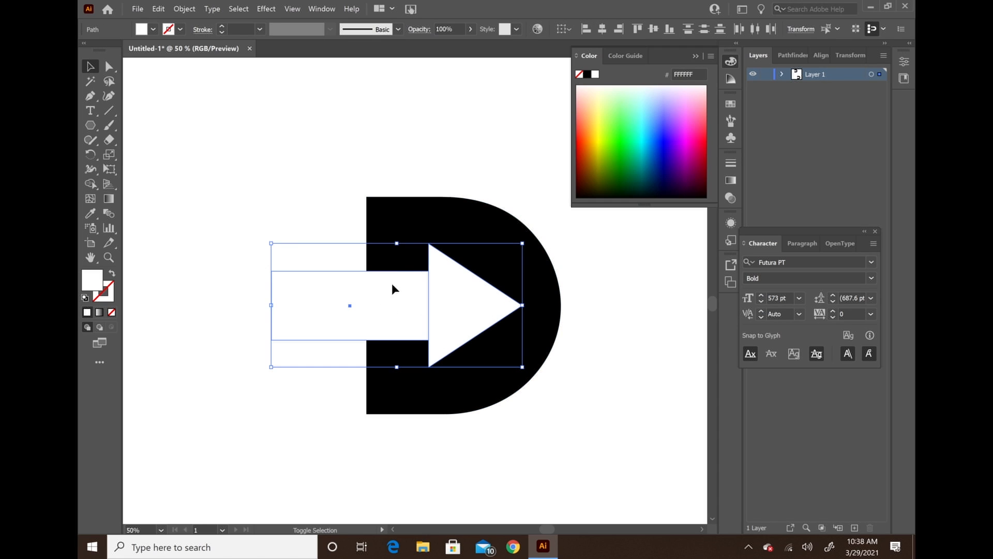
left_click(459, 237, "shift")
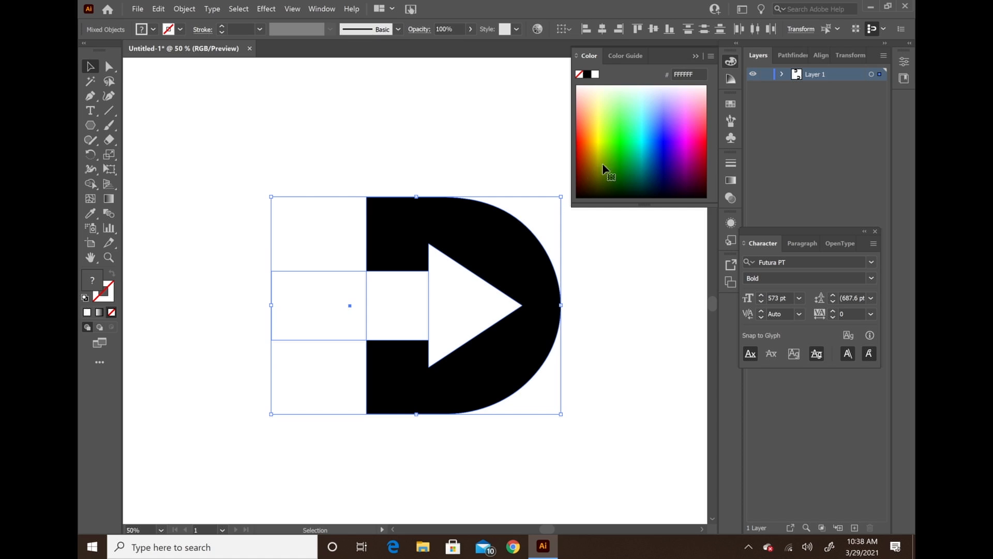
left_click(648, 33)
left_click(449, 178)
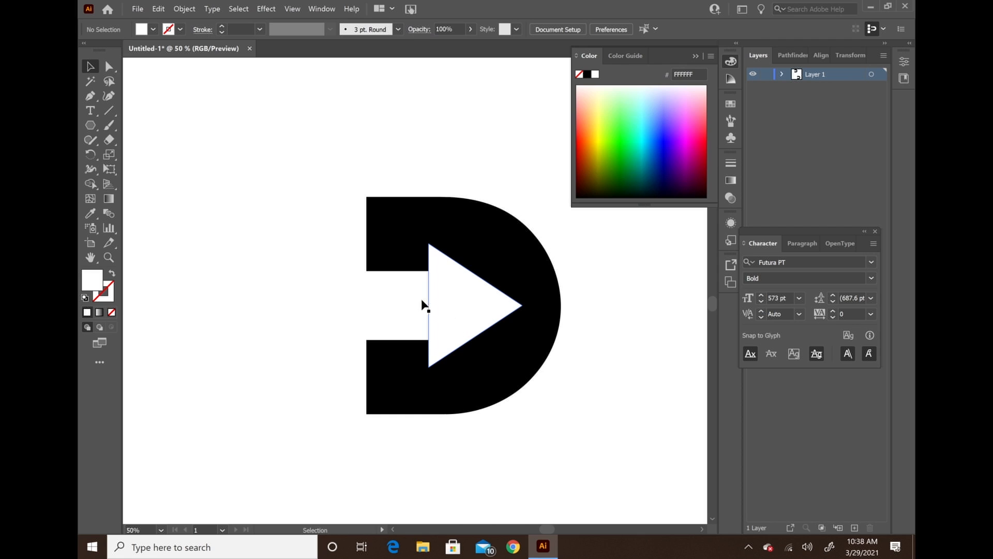
Step: Shift the triangle upward off centre, and realign the triangle, rectangle and D by their vertical centres
left_click_drag(468, 326, 468, 302)
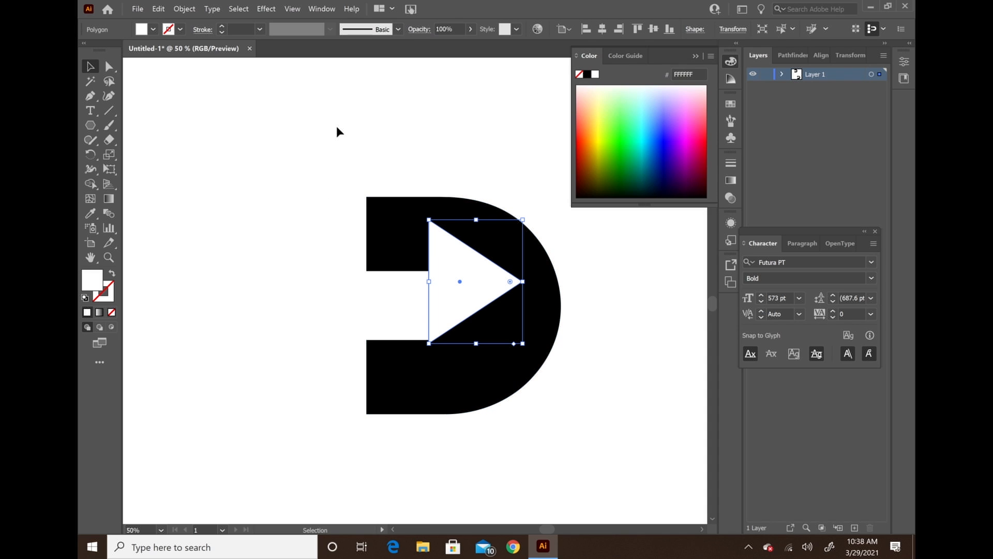
left_click_drag(316, 155, 567, 442)
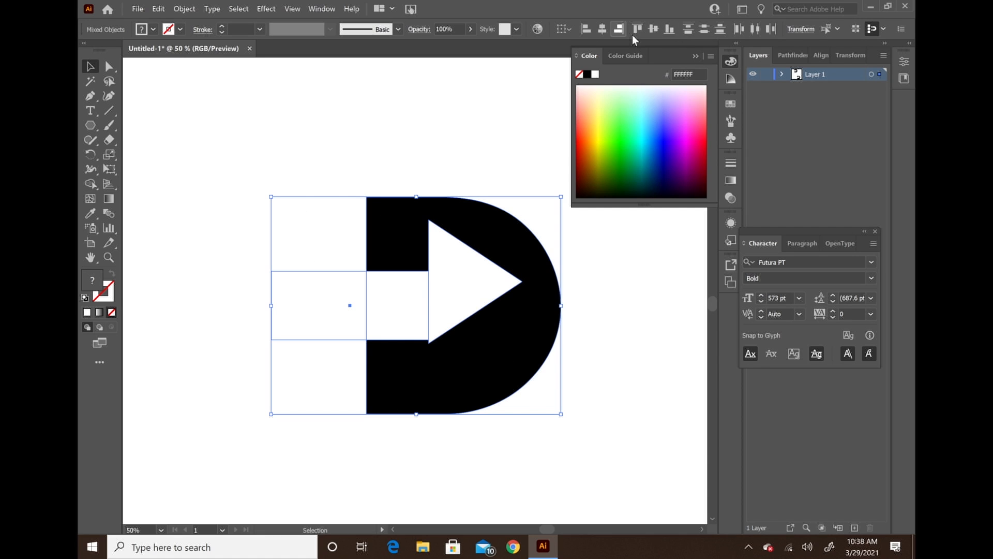
left_click(322, 9)
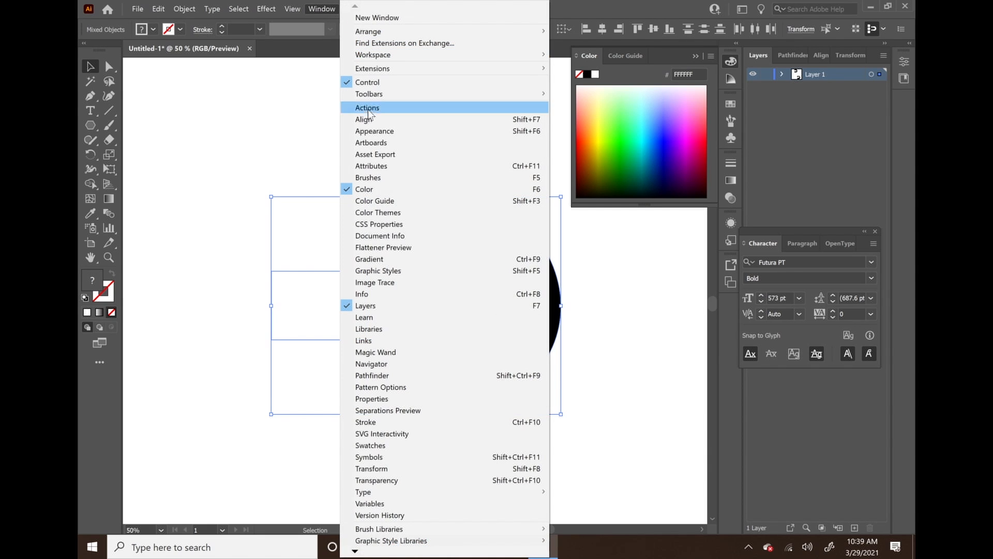
left_click(473, 124)
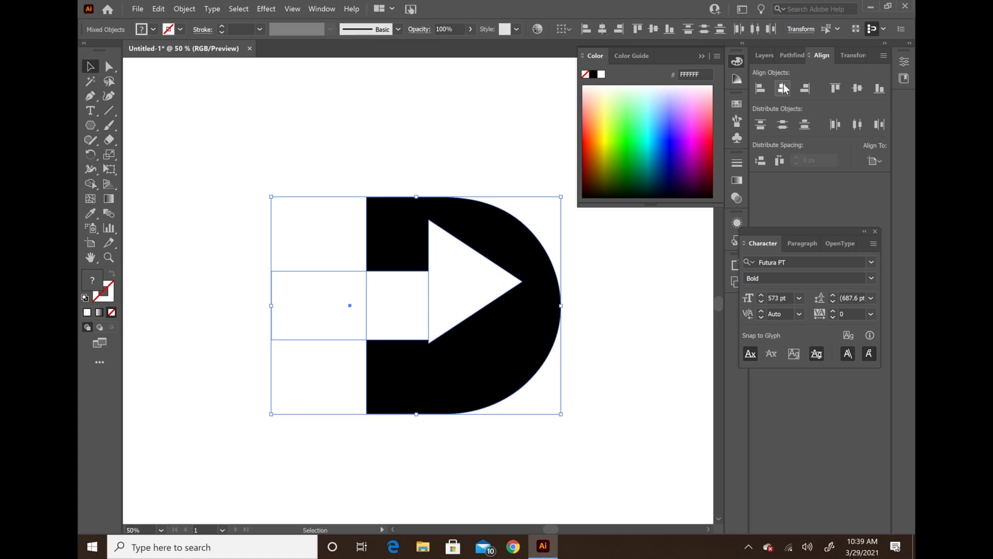
left_click(857, 89)
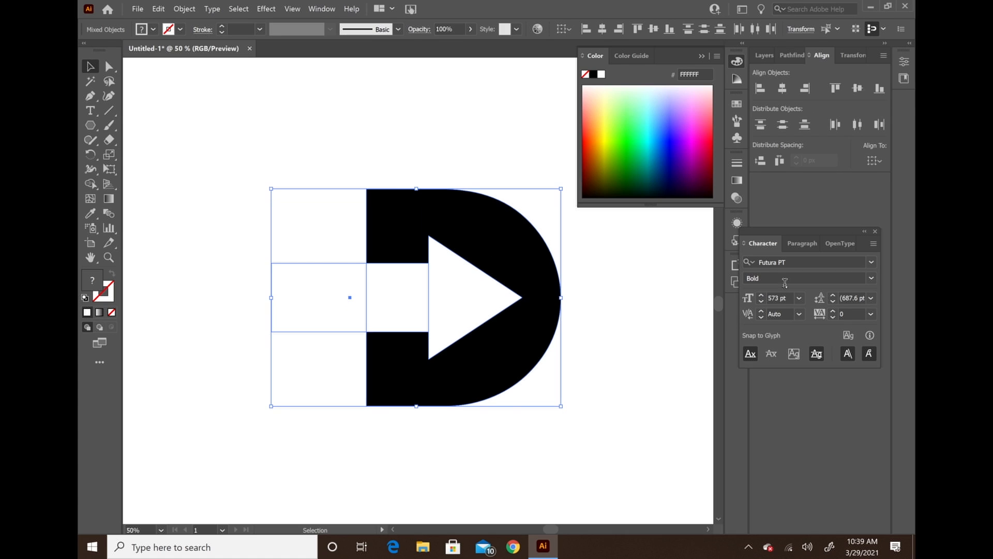
left_click(670, 337)
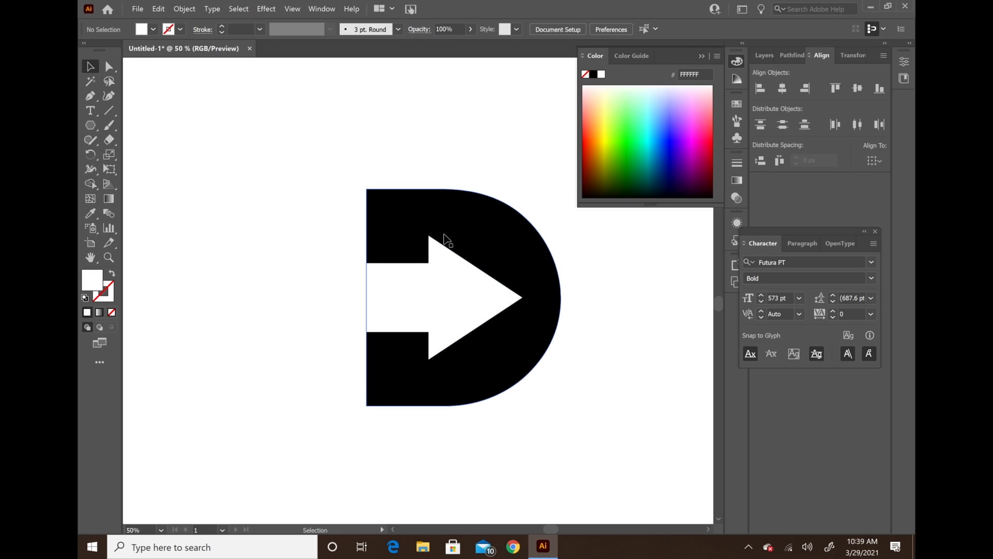
Step: Select the triangle, rectangle and D together and expand them
left_click_drag(311, 133, 581, 445)
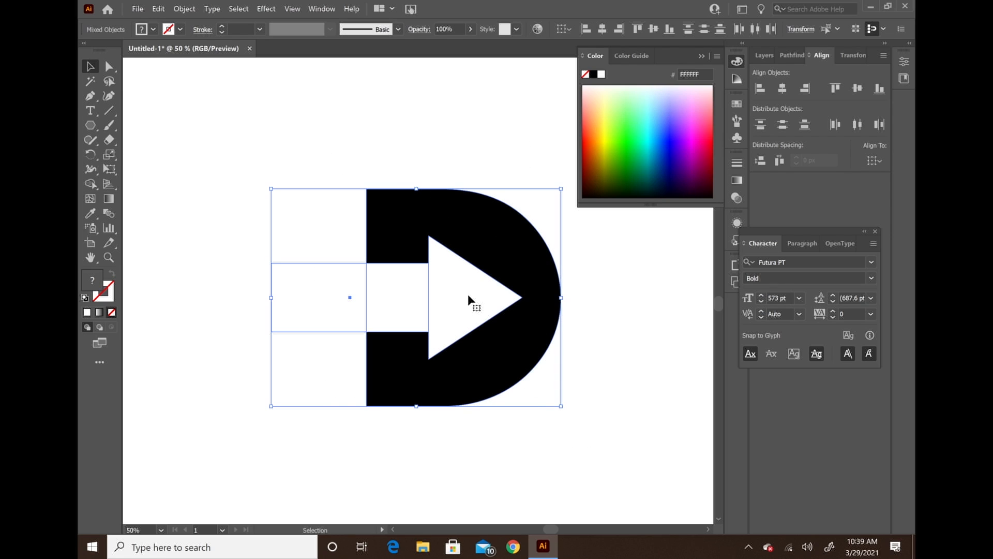
left_click(184, 9)
left_click(206, 129)
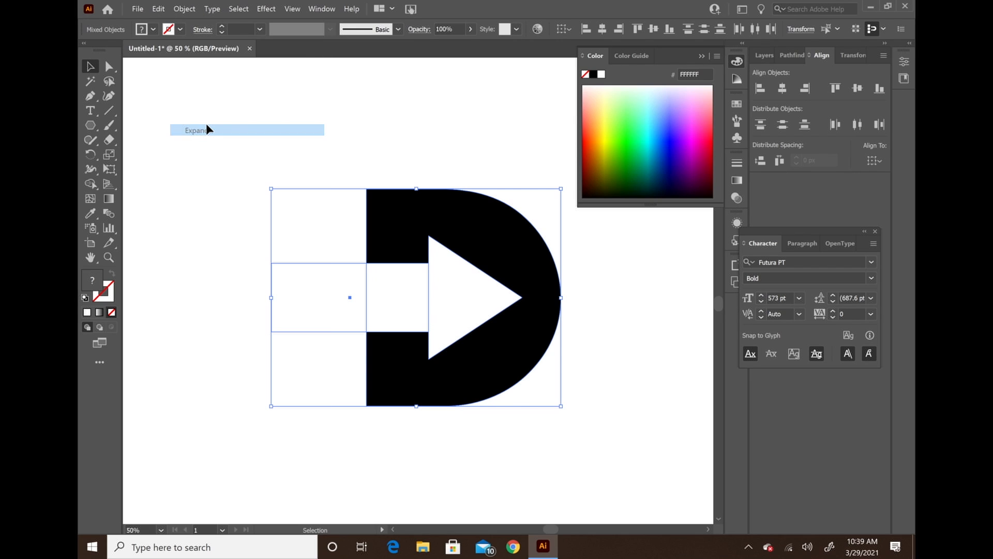
left_click(362, 166)
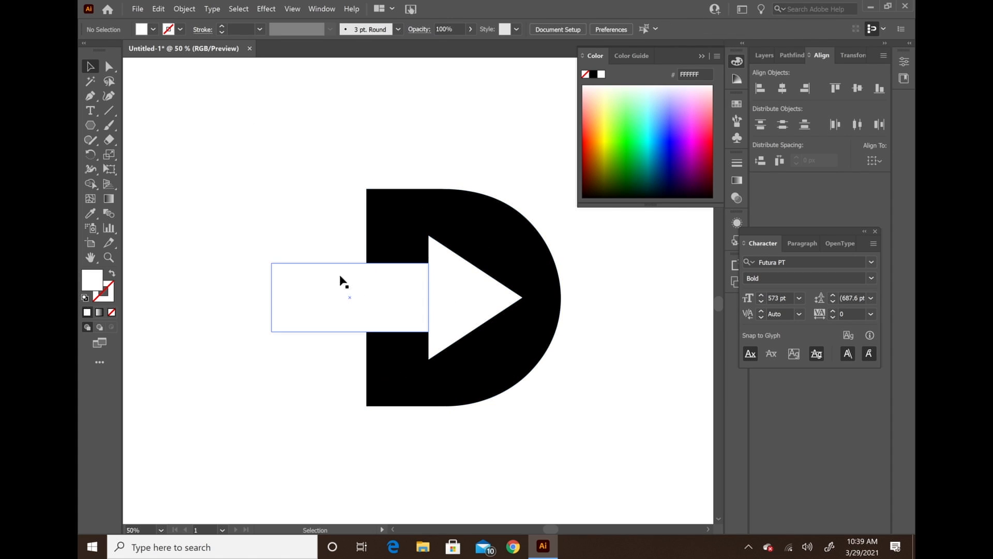
Step: Trim the overlapping triangle, rectangle and D with the Pathfinder so the arrow cuts into the D
left_click_drag(324, 137, 561, 412)
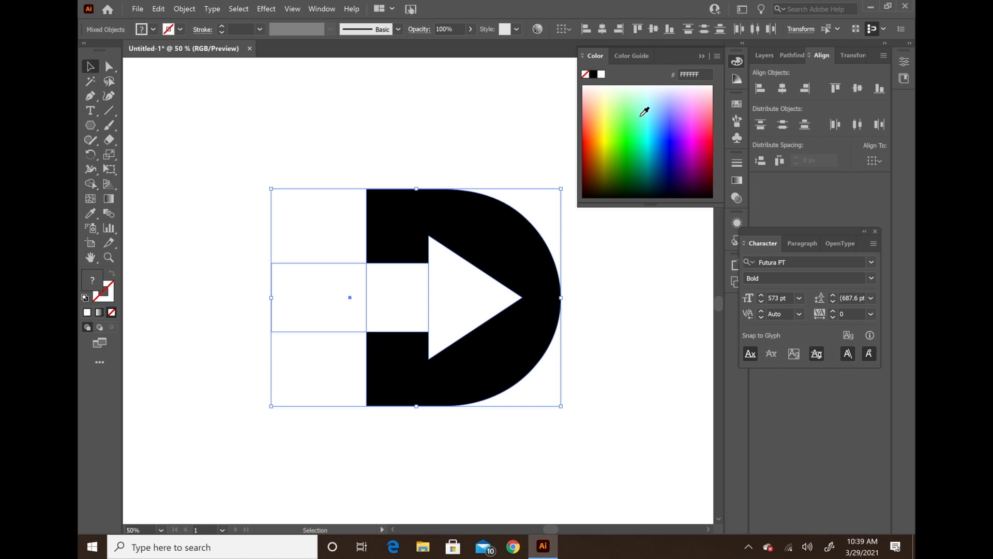
left_click(322, 9)
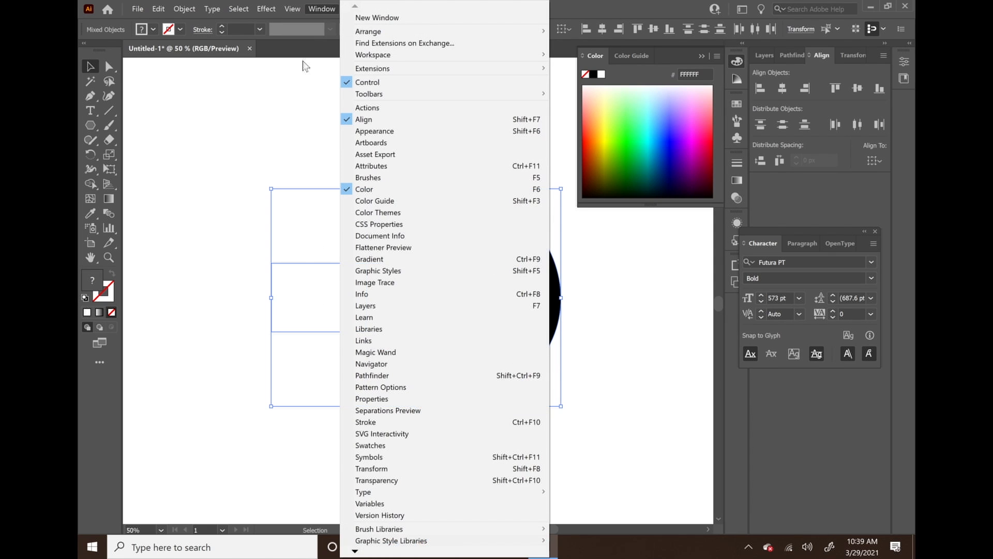
left_click(411, 376)
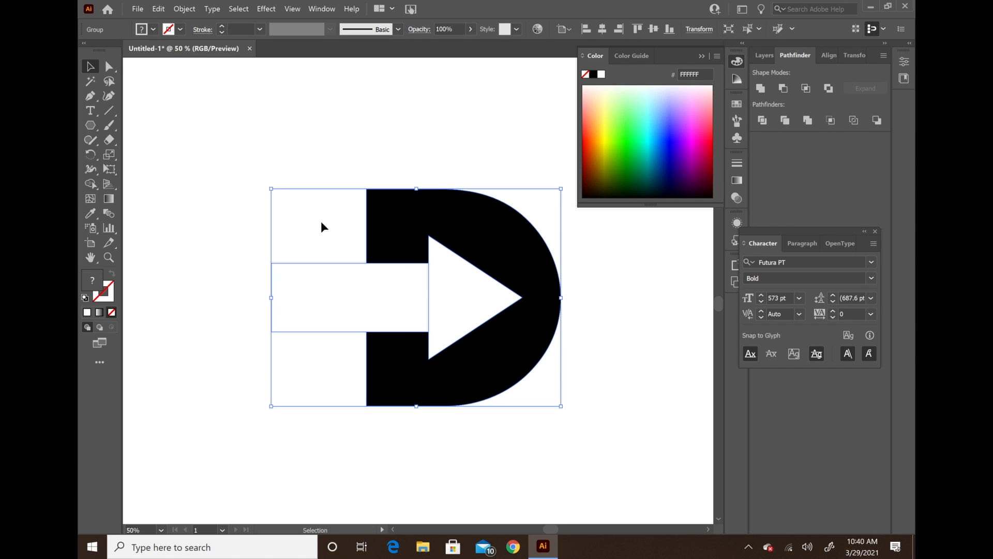
Step: Examine the trimmed D, rectangle and triangle as individual pieces with Direct Selection
left_click(109, 66)
left_click(200, 126)
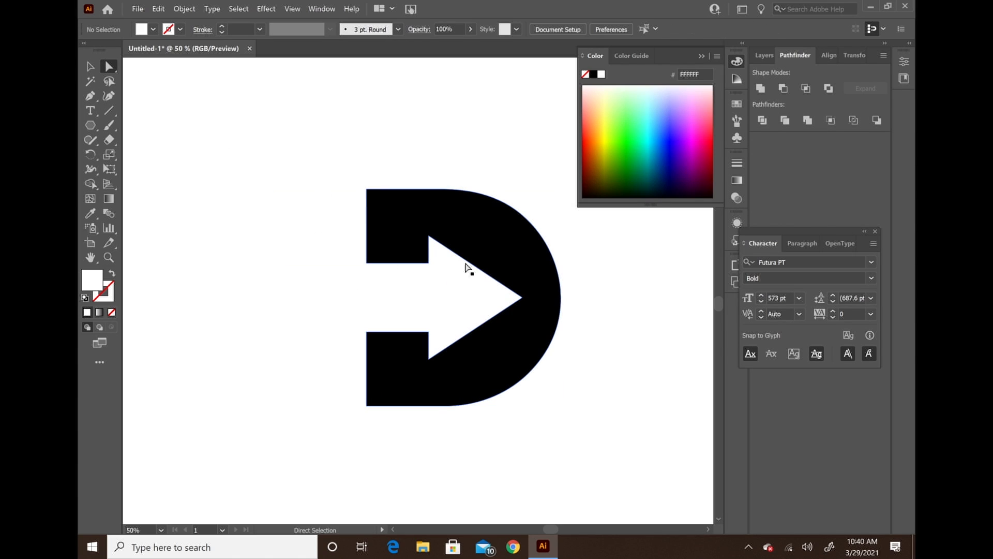
left_click(406, 238)
left_click(346, 293)
left_click(453, 298)
left_click(399, 243)
left_click(367, 332)
left_click(331, 167)
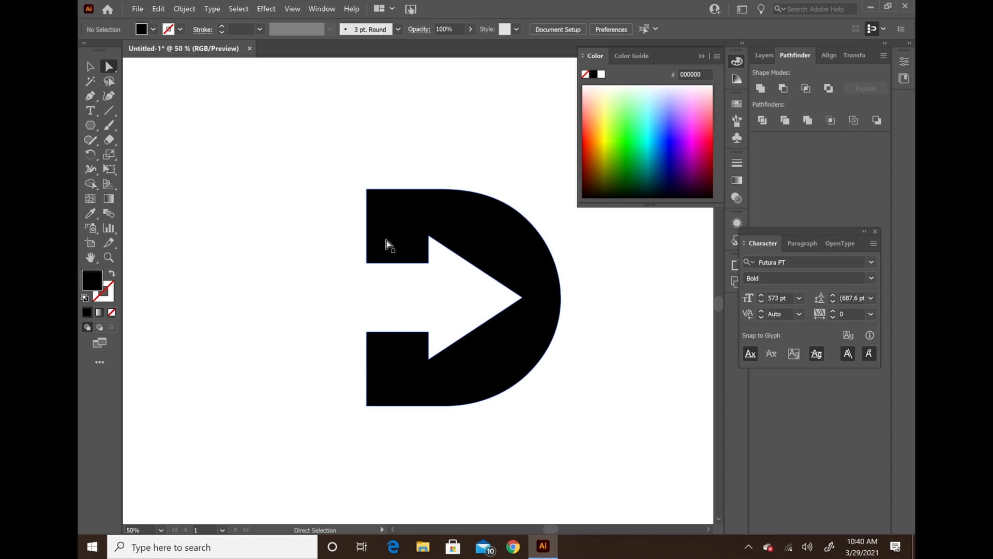
Step: Delete the white rectangle and triangle pieces, leaving only the D with its arrow-shaped cutout
left_click(392, 304)
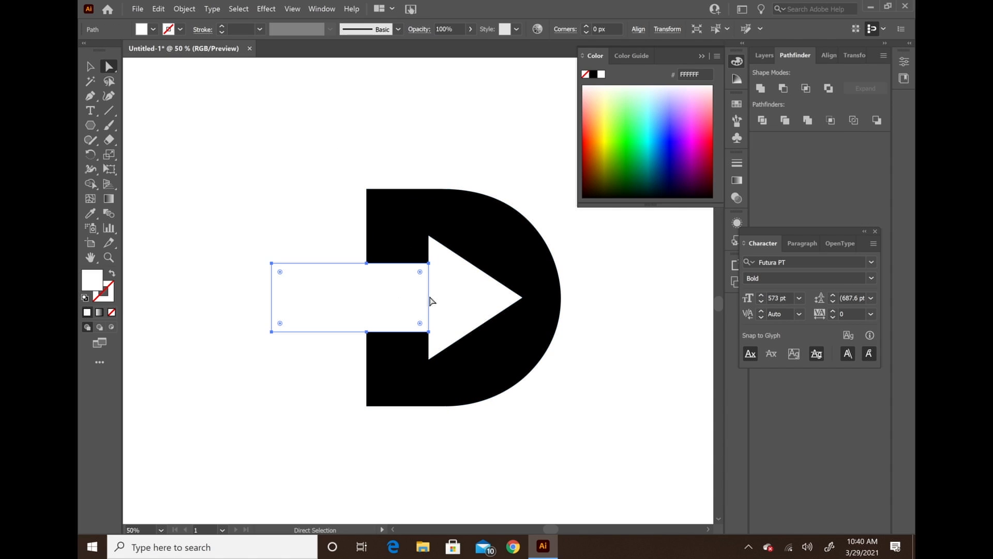
key("ctrl+shift+a")
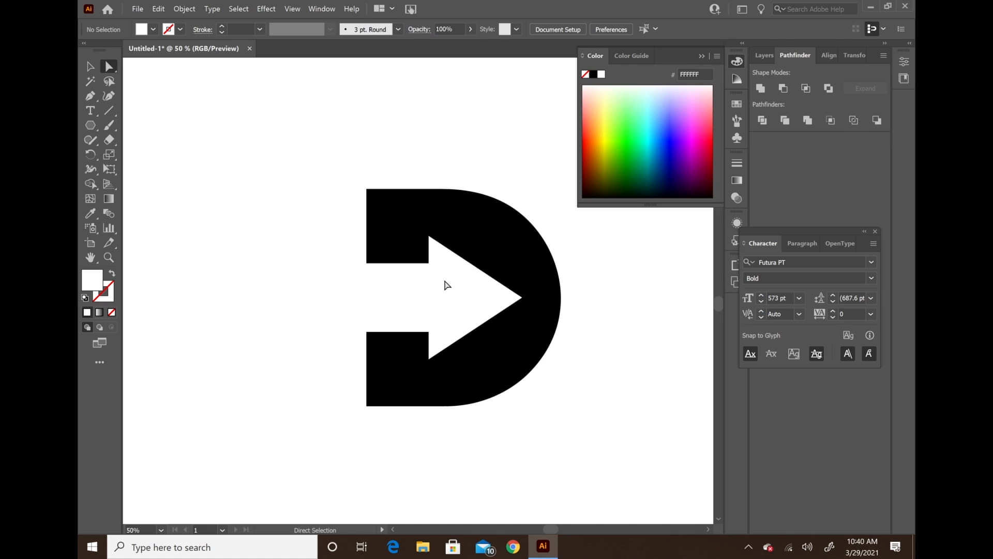
left_click(475, 242)
key("ctrl+shift+a")
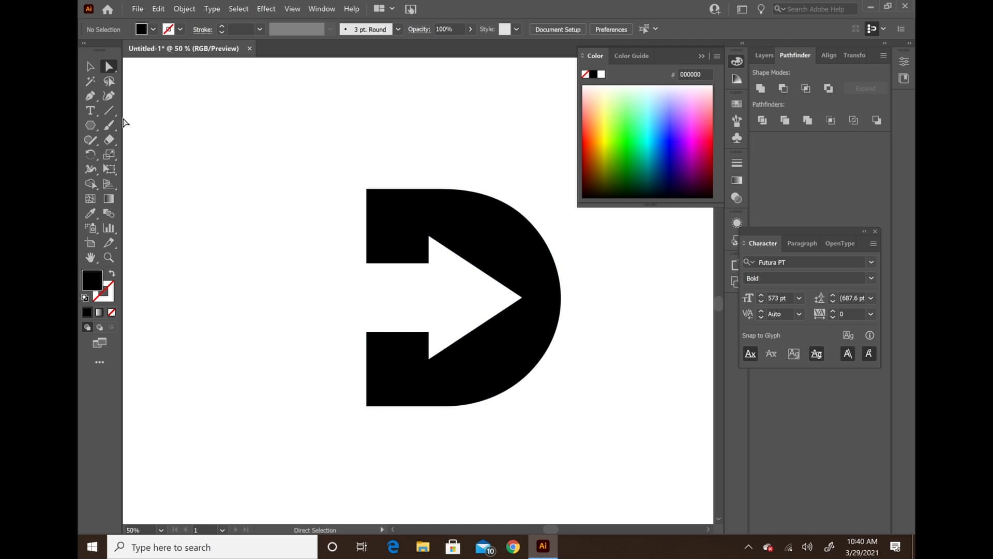
scroll(326, 241, "down", 1)
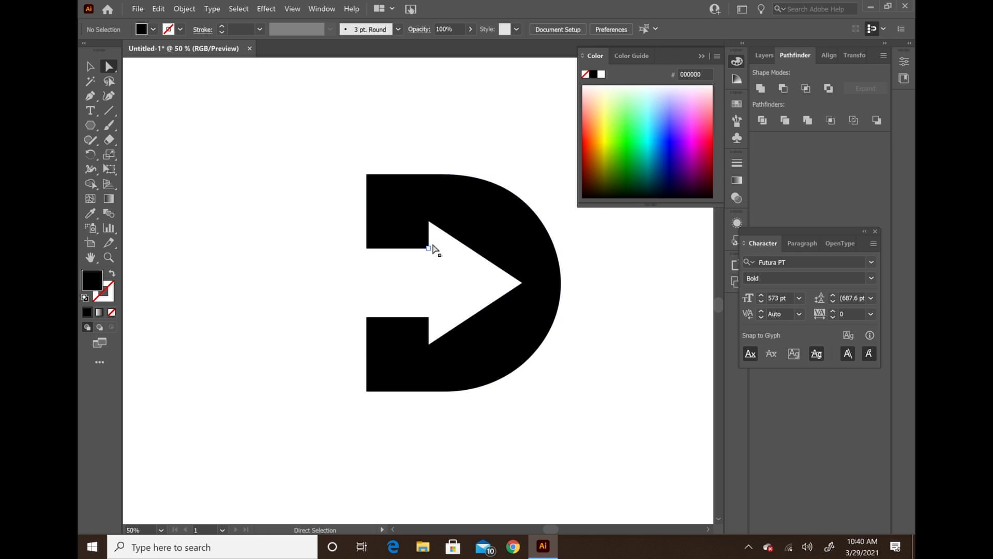
scroll(424, 251, "up", 1)
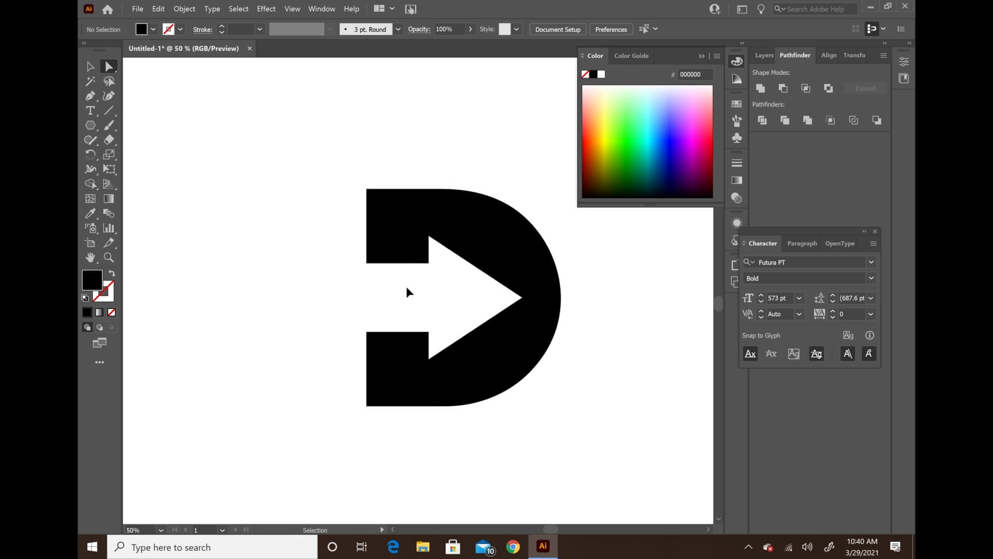
Step: Choose the Ellipse tool and set the fill colour to grey 999999
scroll(408, 290, "right", 1)
left_click_drag(90, 129, 124, 155)
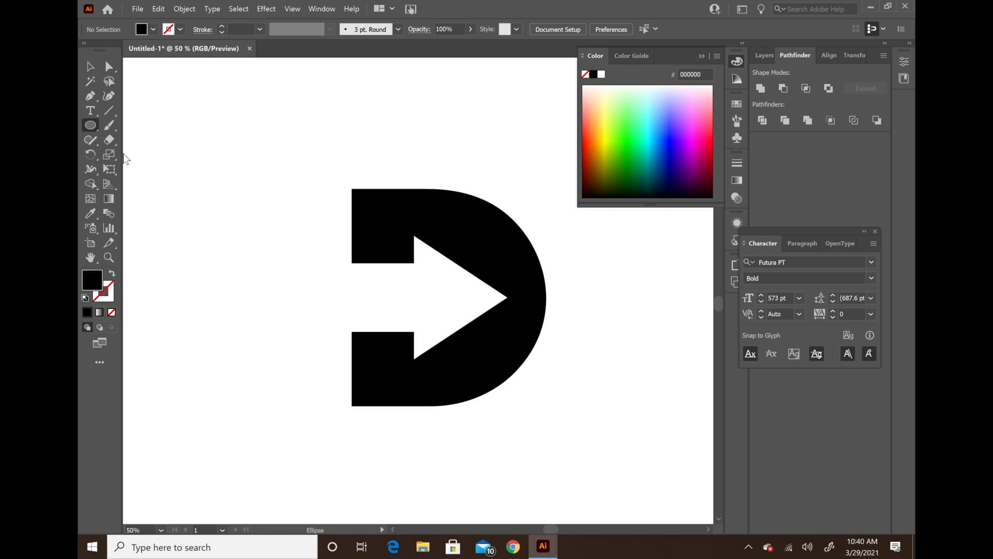
double_click(91, 284)
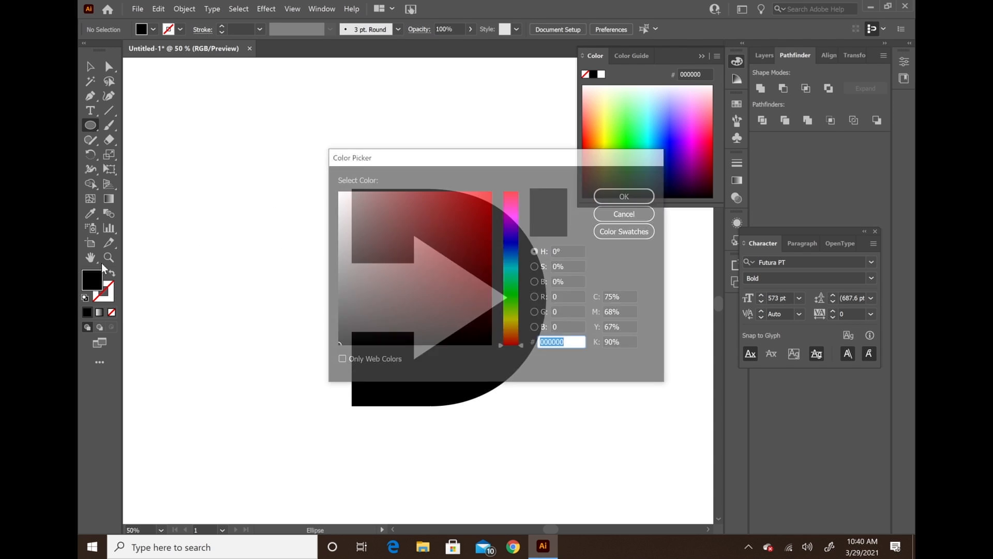
left_click_drag(366, 300, 327, 252)
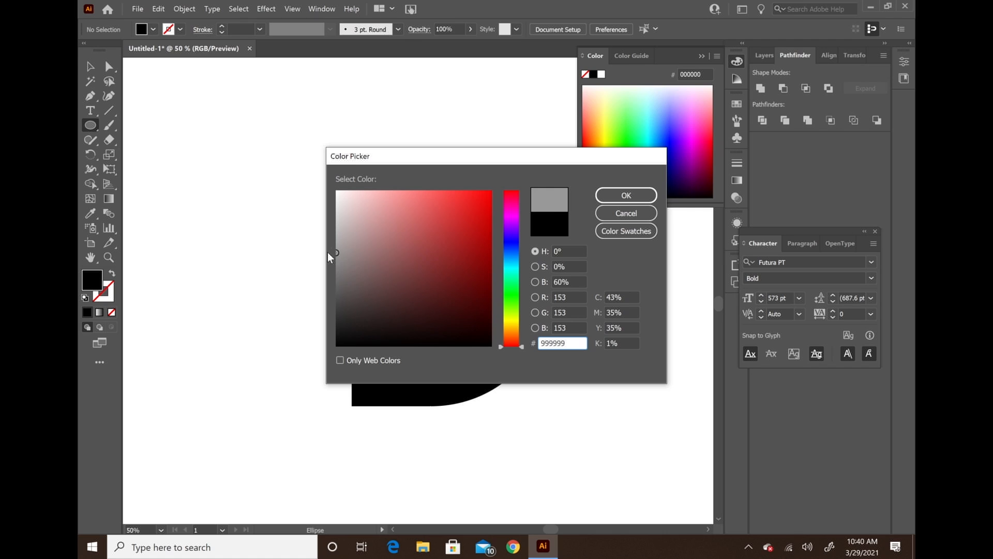
left_click(625, 197)
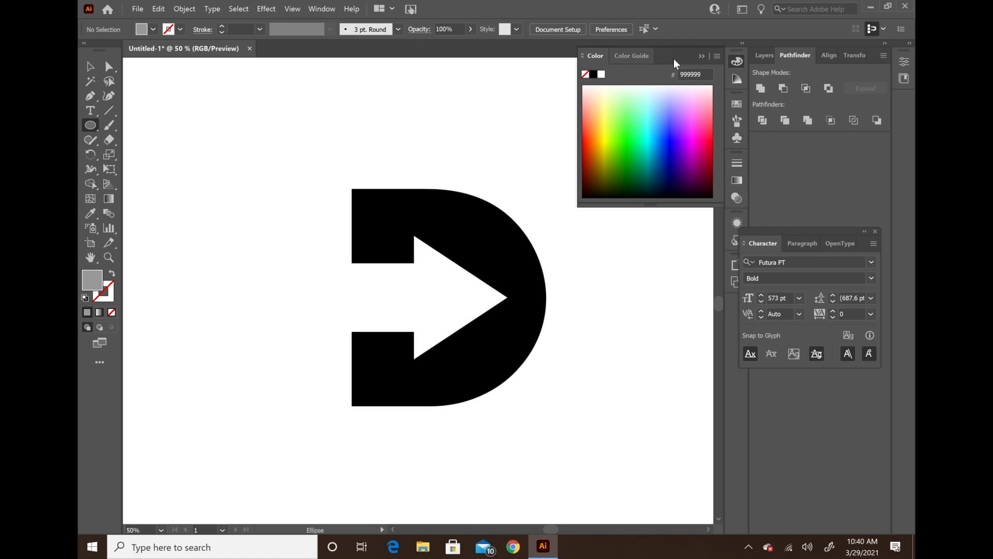
Step: Add a new layer below Layer 1 and draw a large grey circle on it behind the D
left_click(313, 8)
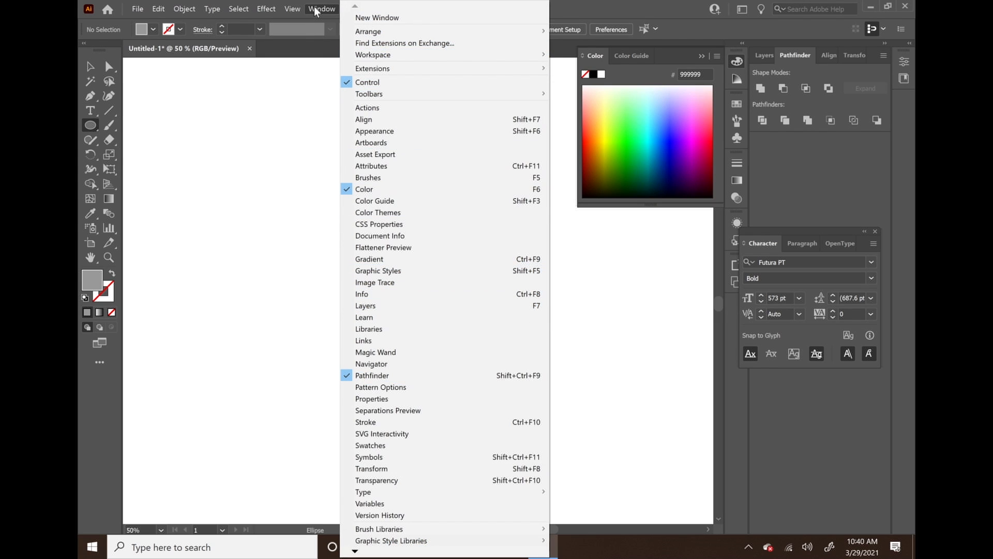
left_click(362, 306)
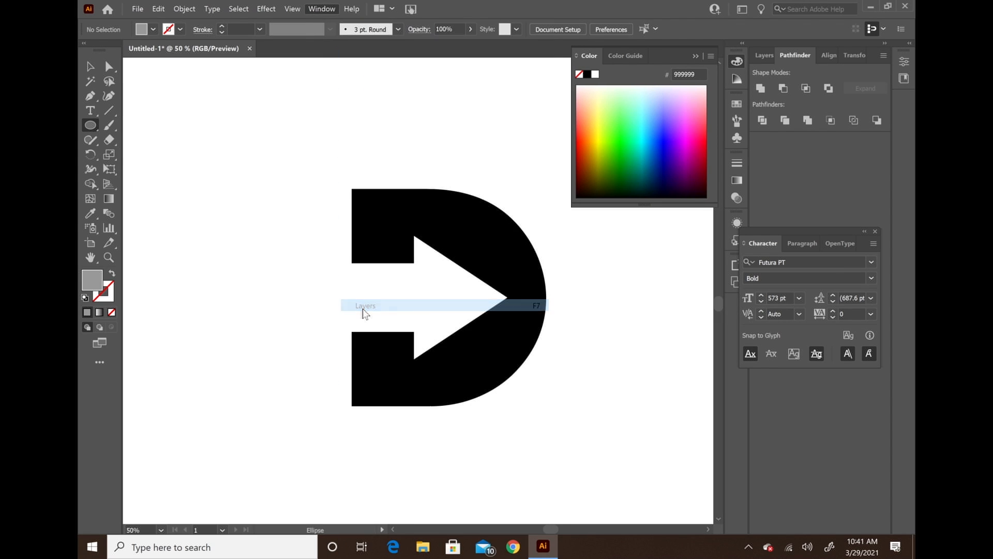
left_click(864, 232)
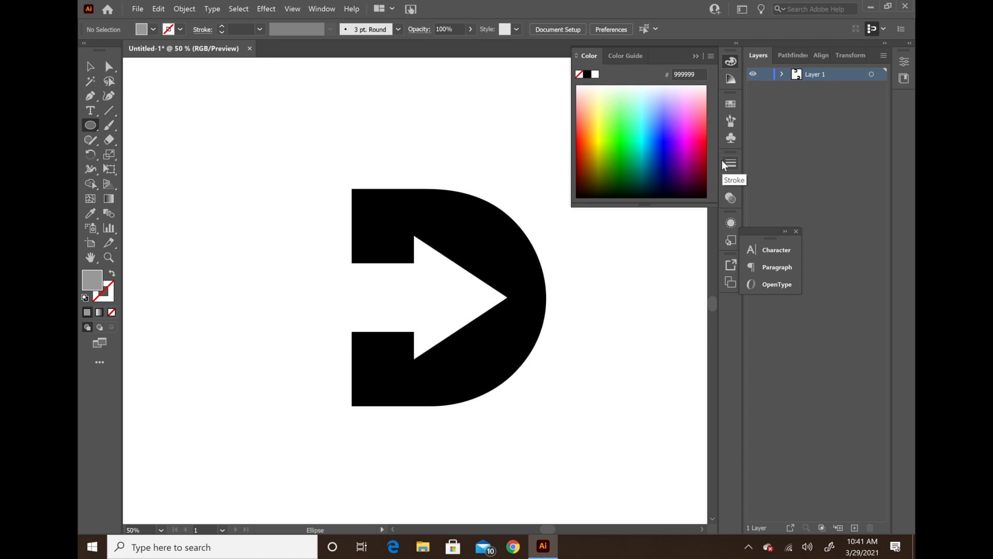
left_click(853, 528)
left_click_drag(824, 74, 807, 96)
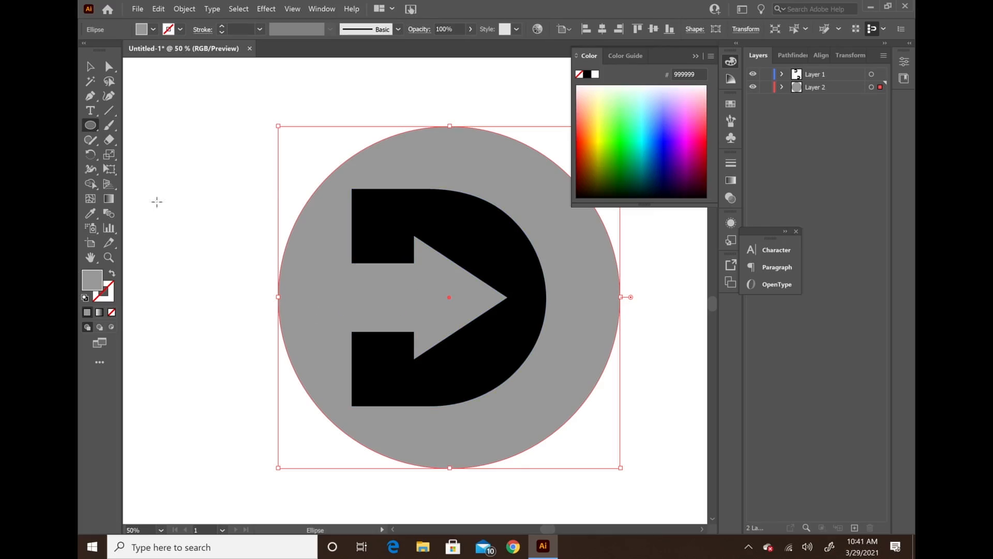
left_click(90, 66)
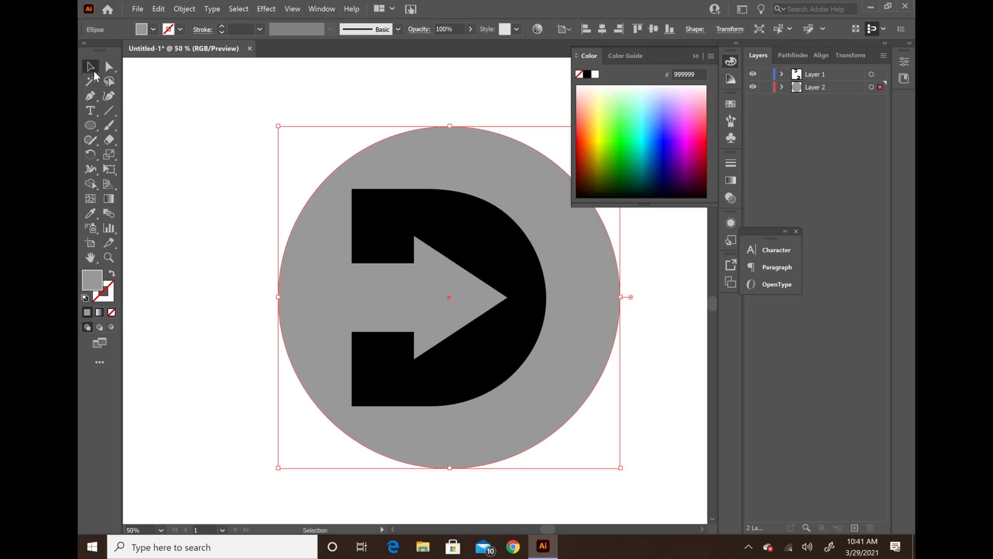
left_click(241, 187)
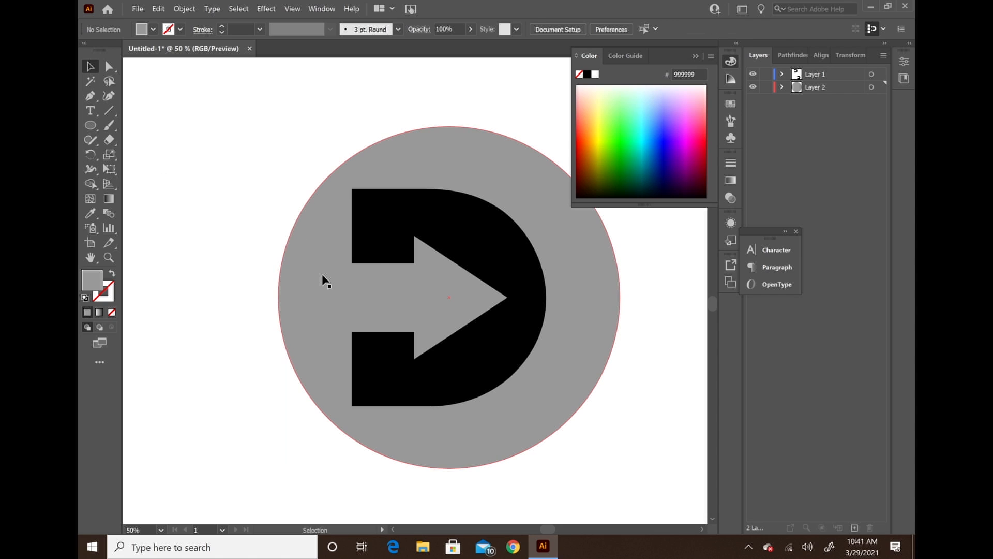
Step: Move the arrow D slightly to the right within the grey circle
left_click(485, 261)
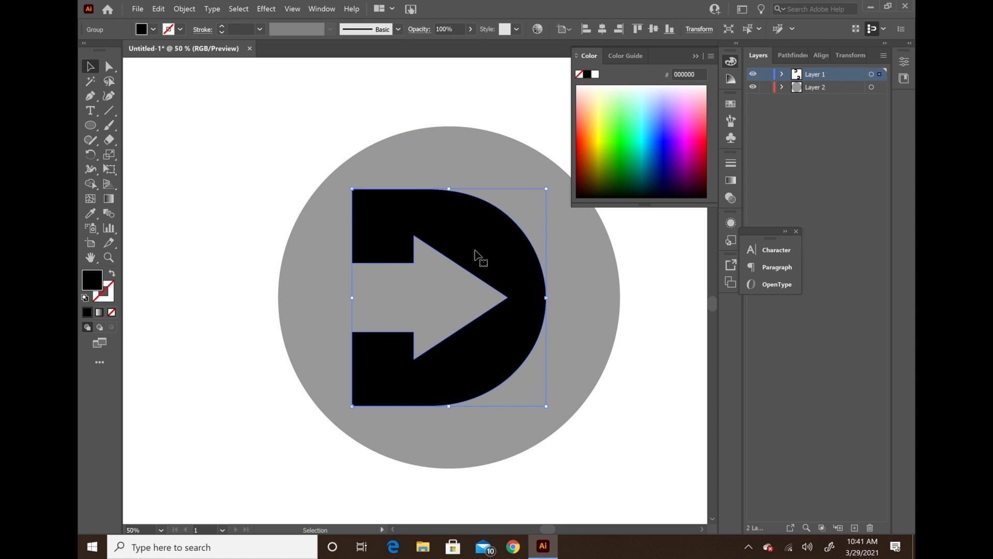
mouse_move(471, 245)
left_mouse_down()
mouse_move(503, 250)
mouse_move(434, 247)
mouse_move(583, 251)
mouse_move(416, 256)
mouse_move(564, 247)
mouse_move(490, 250)
left_mouse_up()
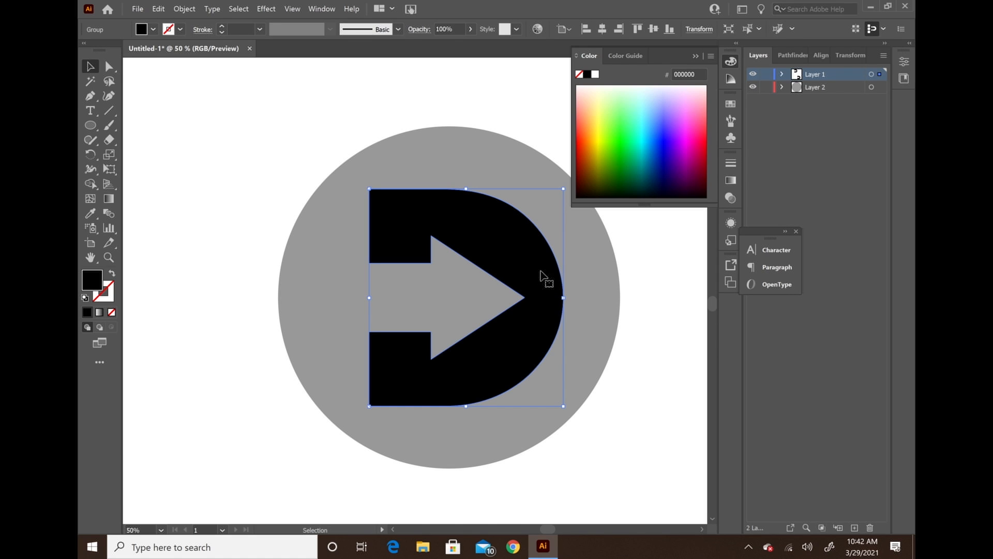
left_click(658, 337)
left_click(698, 57)
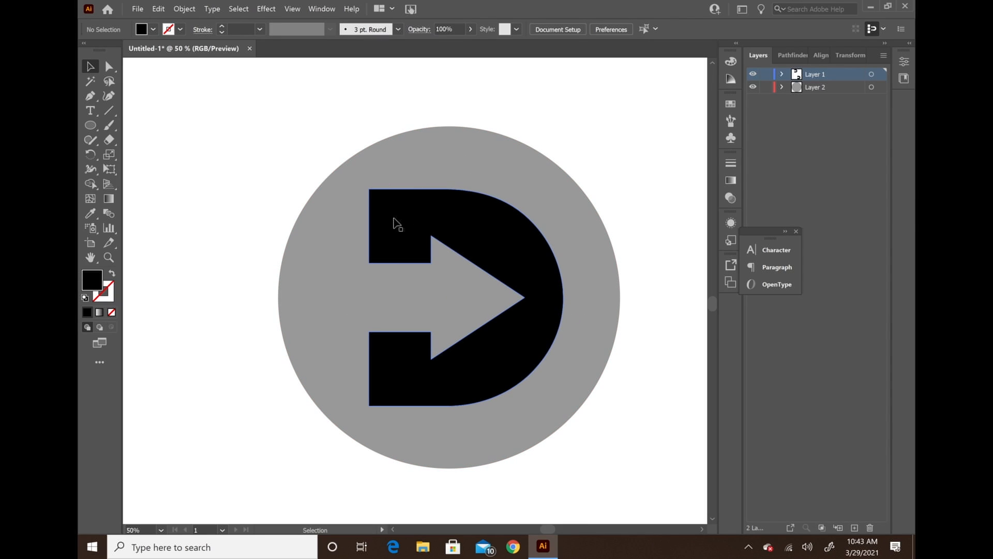
Step: Trim the grey circle with the arrow D using the Pathfinder, ready for direct selection of the pieces
left_click_drag(274, 122, 634, 443)
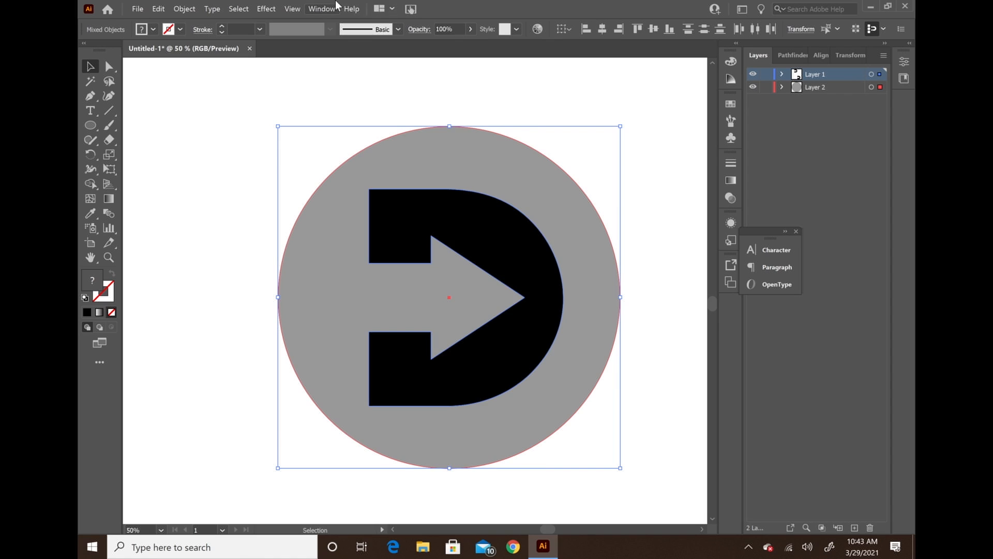
left_click(322, 9)
left_click(393, 376)
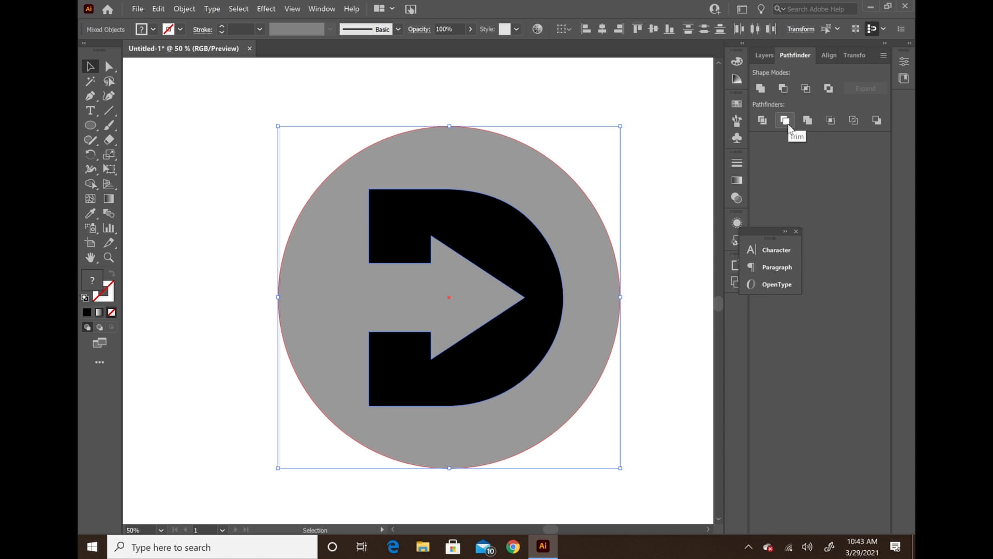
left_click(786, 123)
left_click(109, 66)
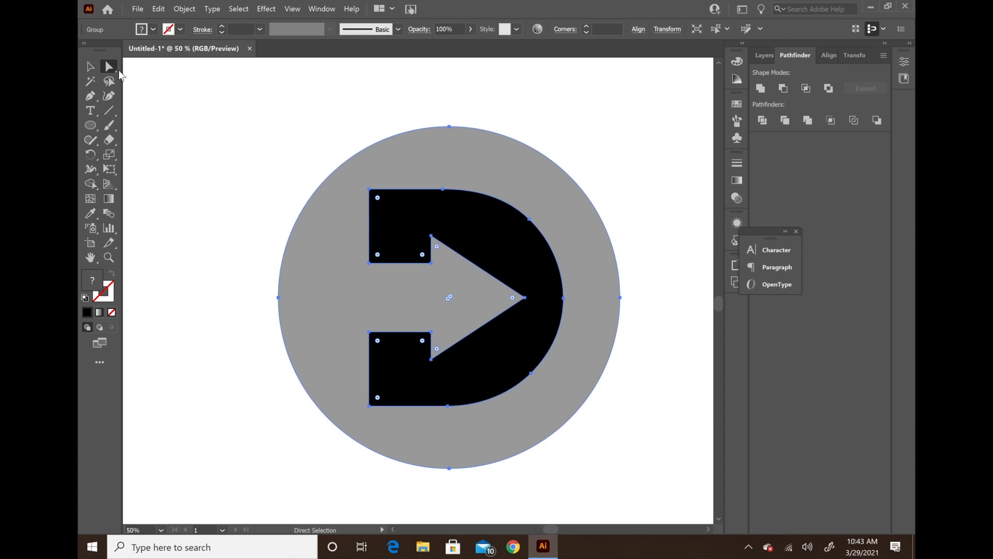
Step: Try deleting the black arrow D piece from the trimmed grey circle
left_click(261, 206)
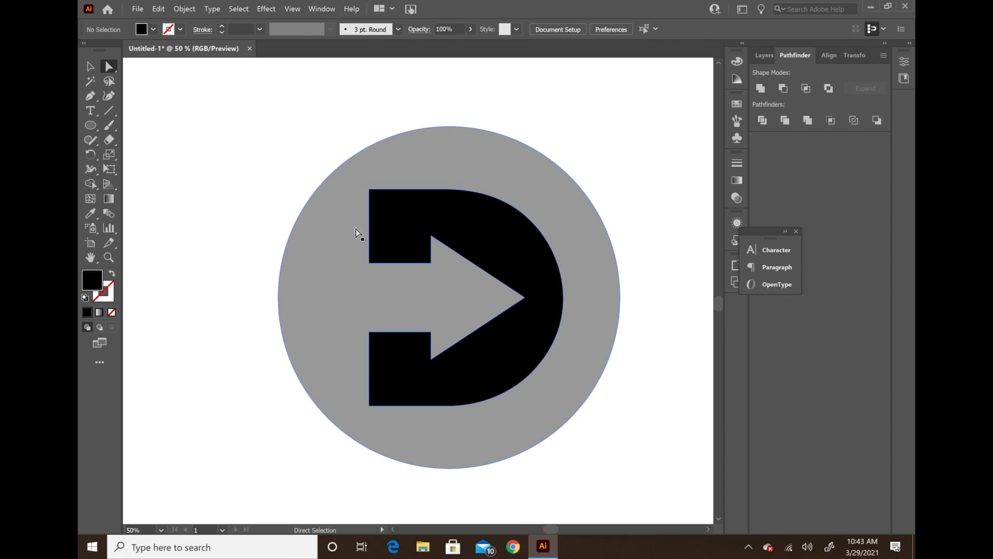
left_click(396, 236)
key("Delete")
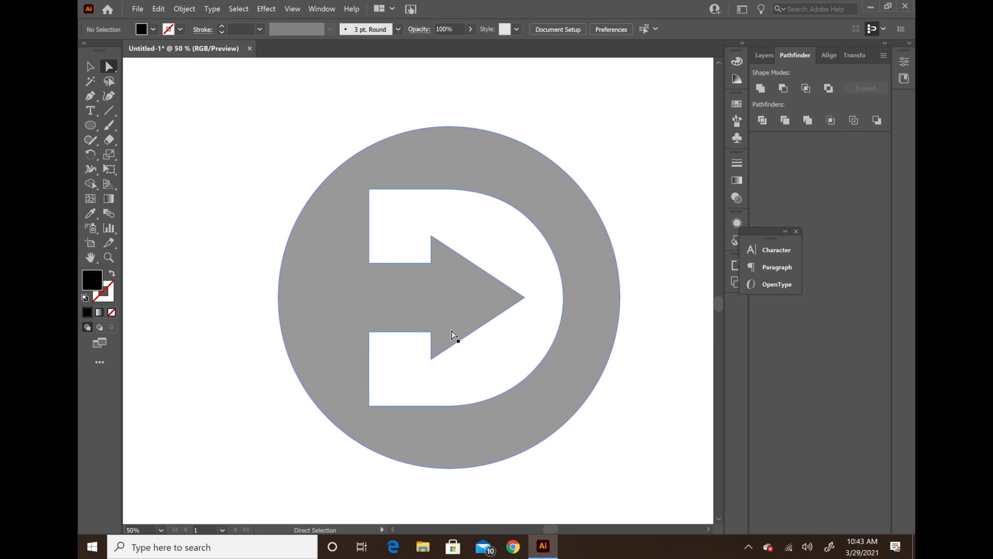
key("ctrl+z")
Step: Show the layer list and expand Layer 1 to examine where the trimmed circle group sits
left_click(90, 65)
left_click(166, 122)
left_click(479, 239)
left_click(236, 156)
left_click(385, 224)
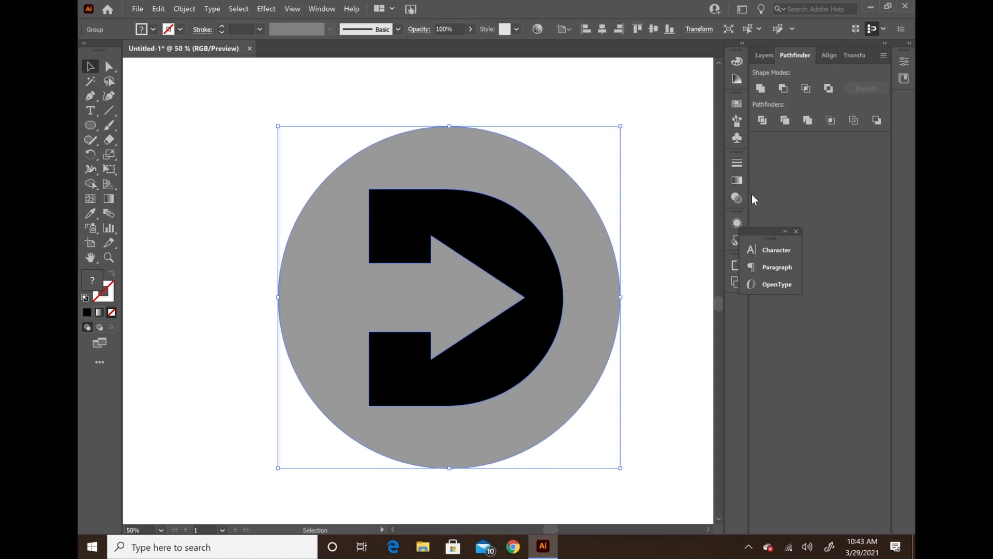
left_click(321, 9)
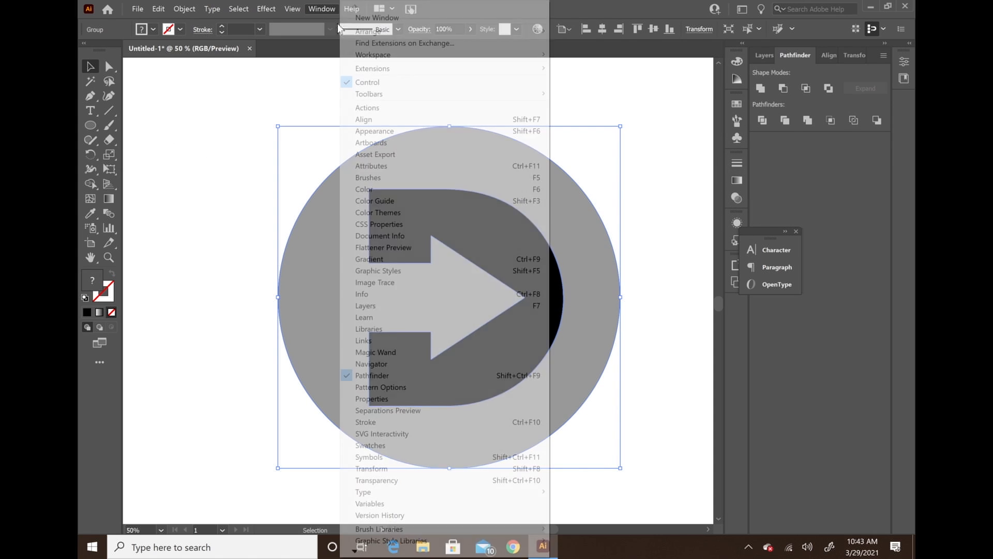
left_click(377, 305)
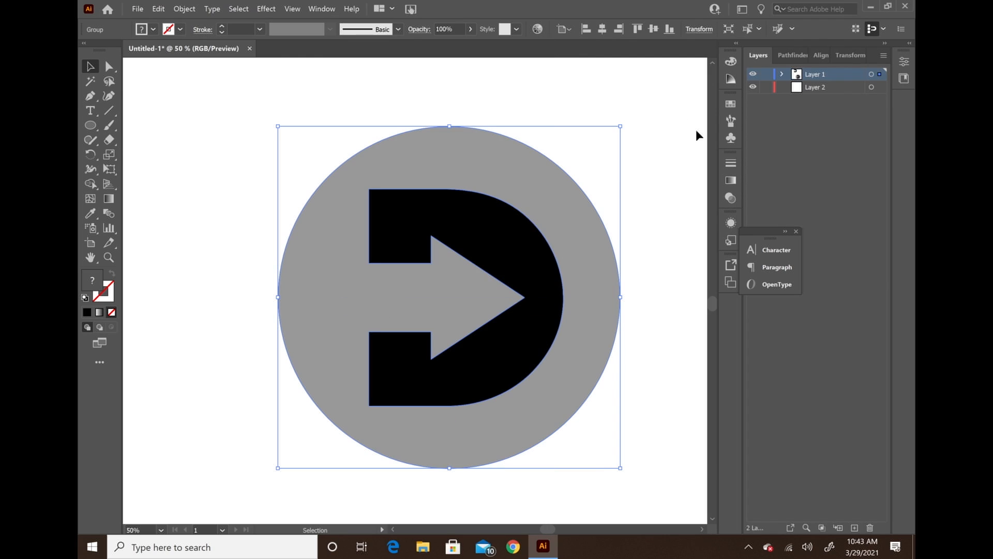
left_click(782, 74)
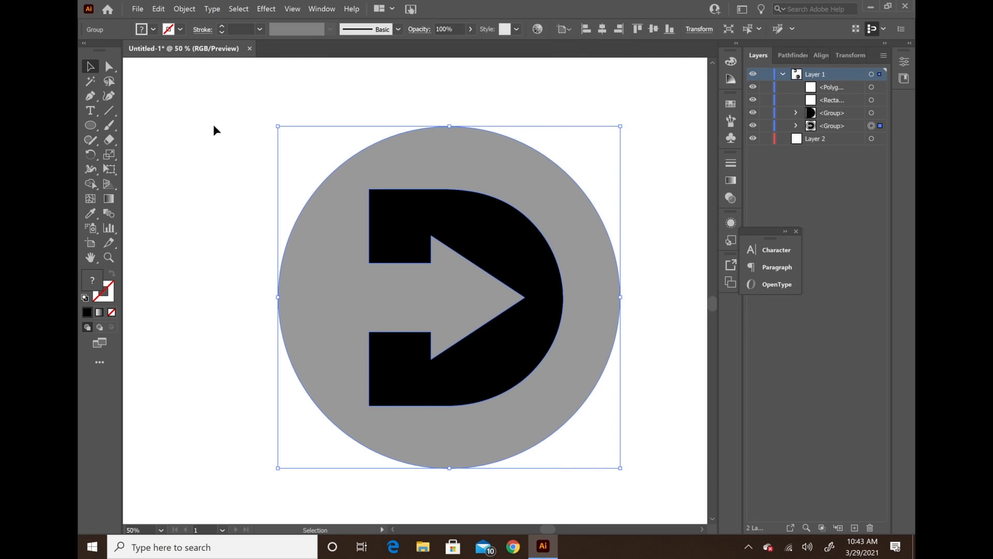
Step: Undo the Pathfinder trim of the grey circle and the arrow D, and deselect both shapes
left_click(174, 91)
left_click(108, 67)
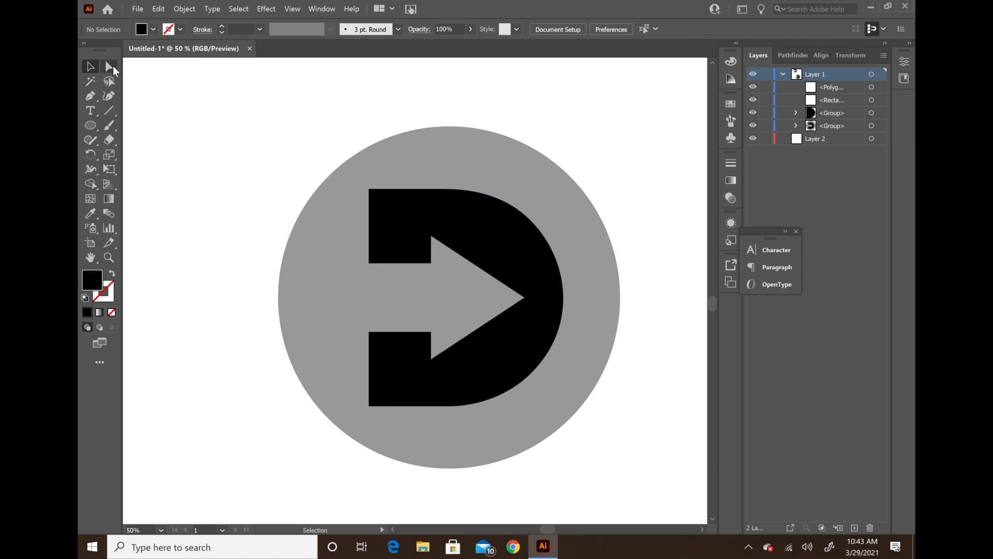
left_click(428, 167)
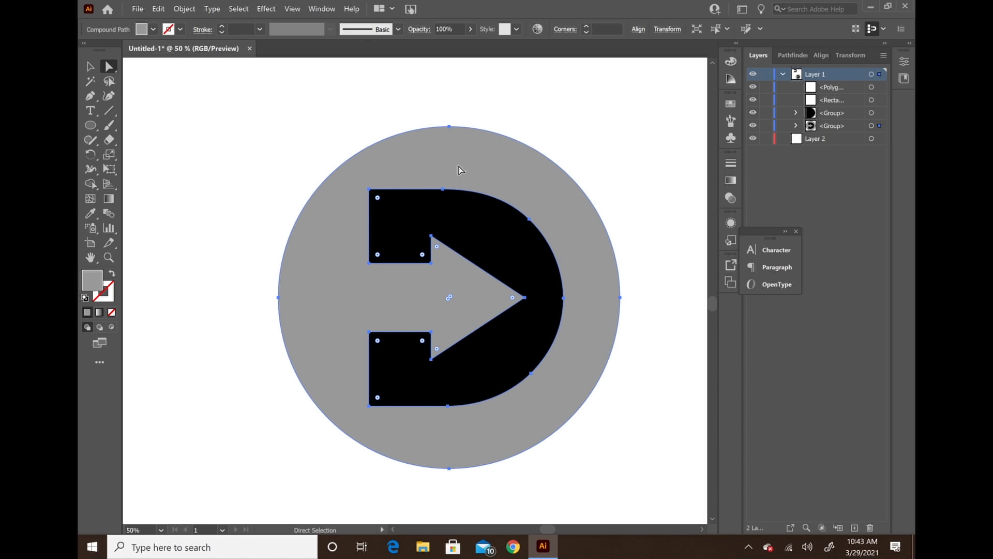
left_click(795, 126)
key("ctrl+z")
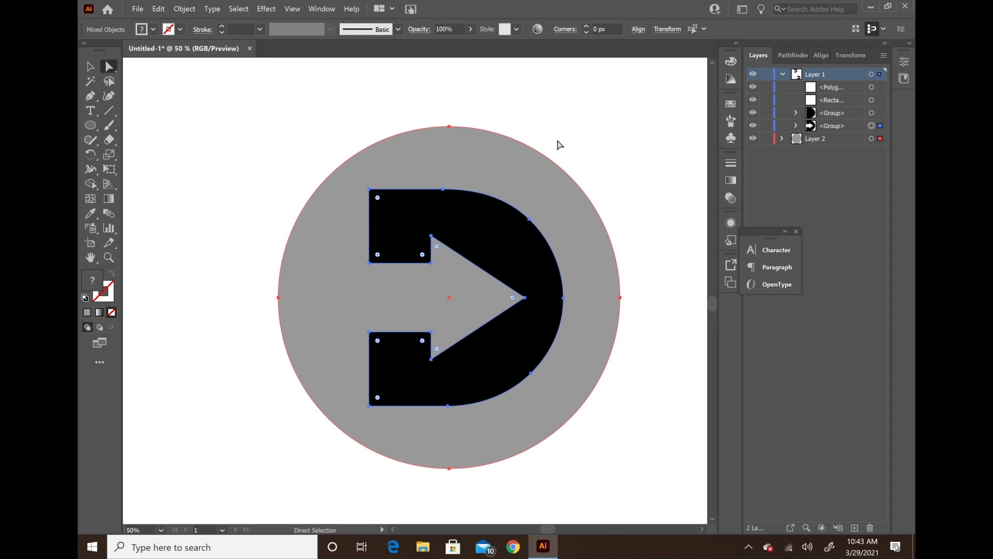
left_click(517, 111)
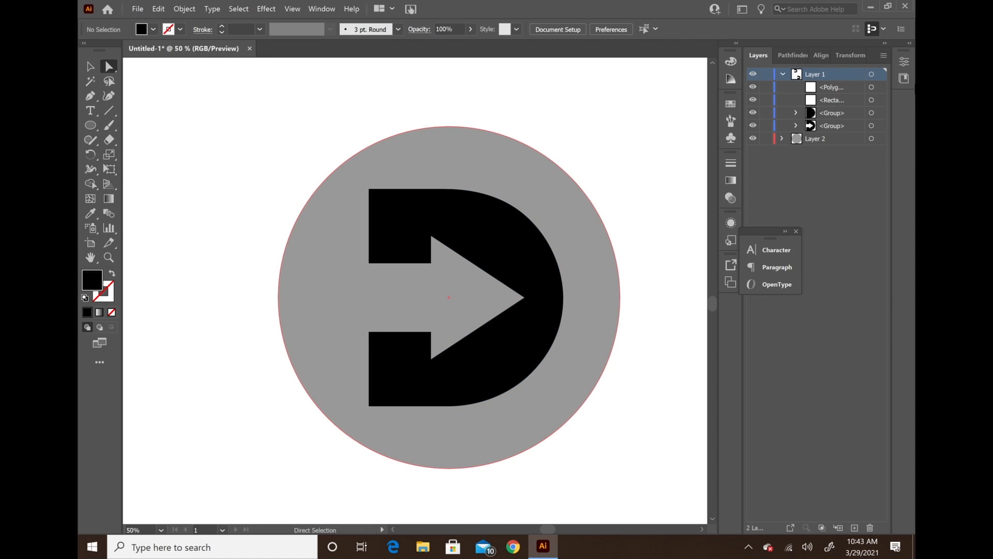
Step: Examine the contents of Layer 1, checking the polygon, rectangle and two group entries
left_click(783, 74)
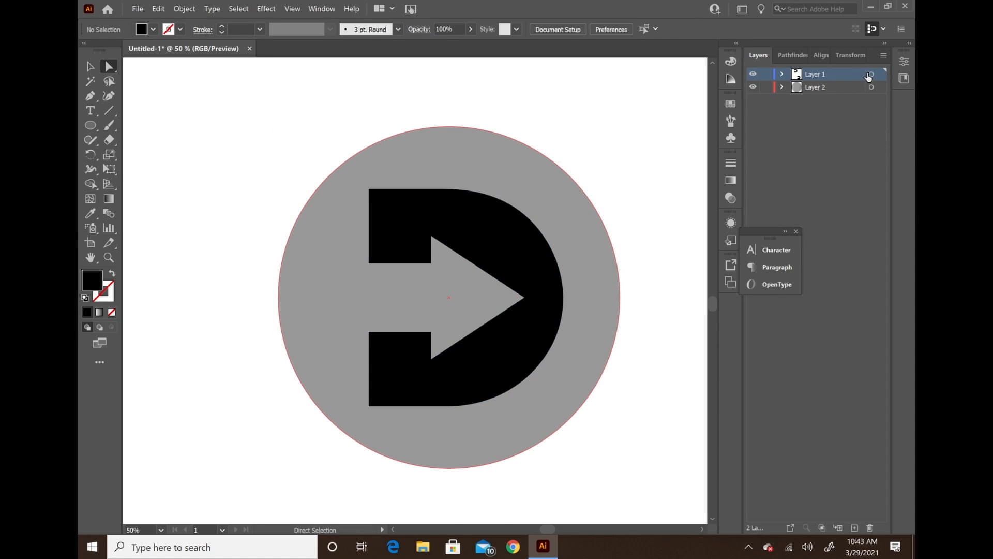
left_click(879, 74)
left_click(89, 66)
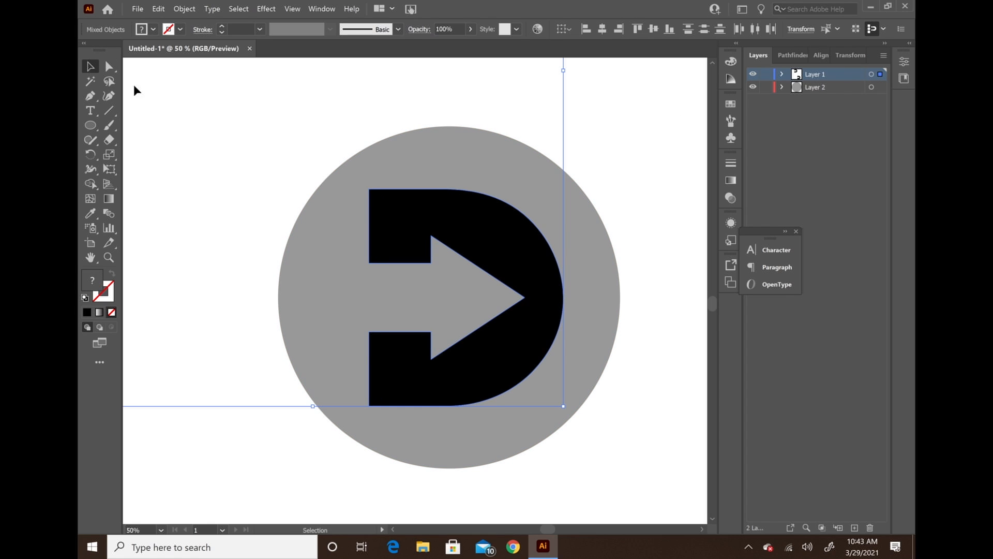
left_click(636, 153)
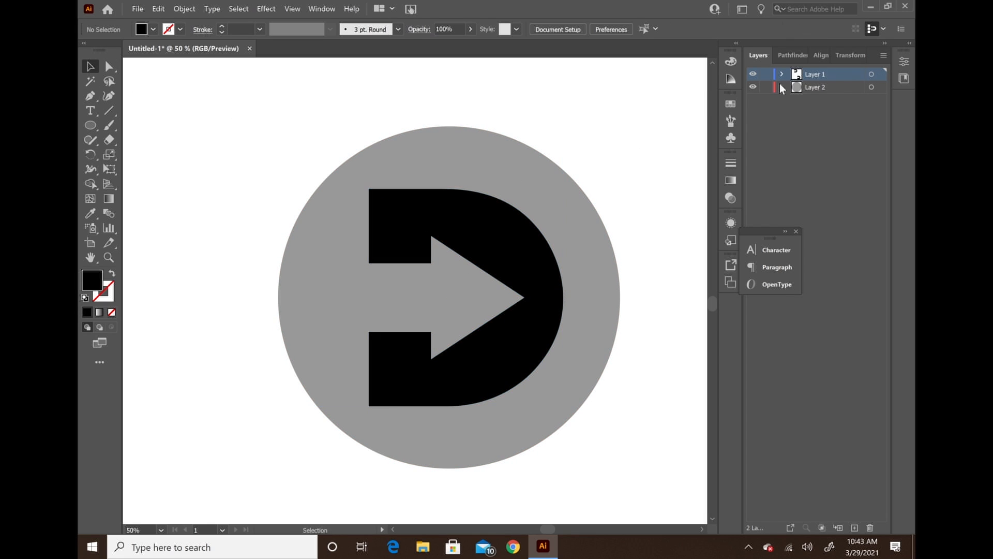
left_click(783, 74)
left_click(830, 113)
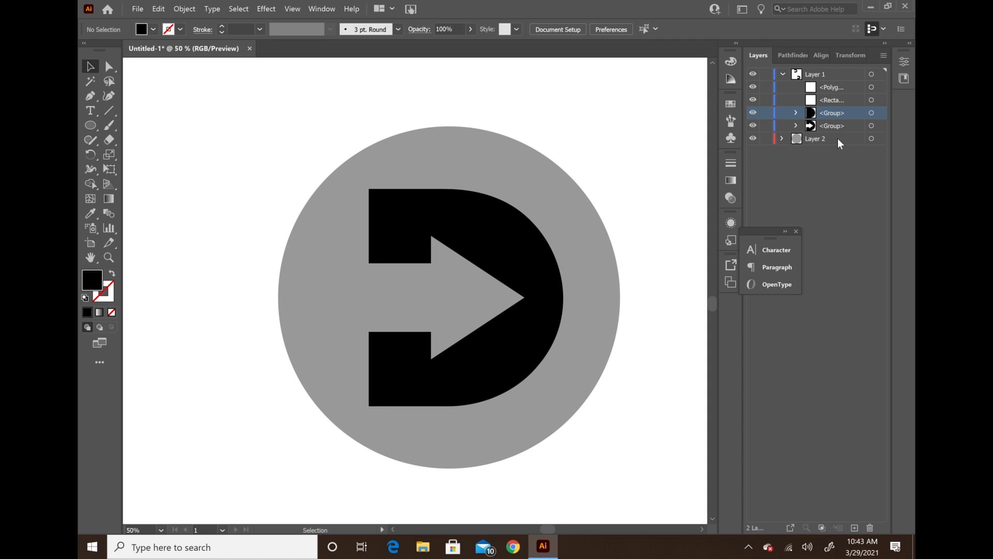
mouse_move(834, 113)
left_mouse_down()
mouse_move(835, 147)
mouse_move(833, 103)
left_mouse_up()
left_click(860, 90, "shift")
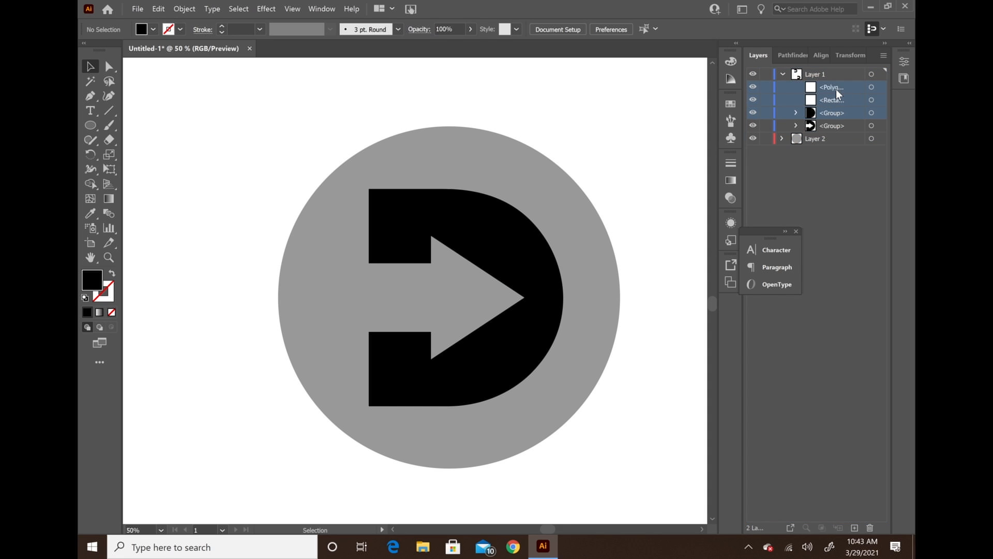
left_click(827, 74)
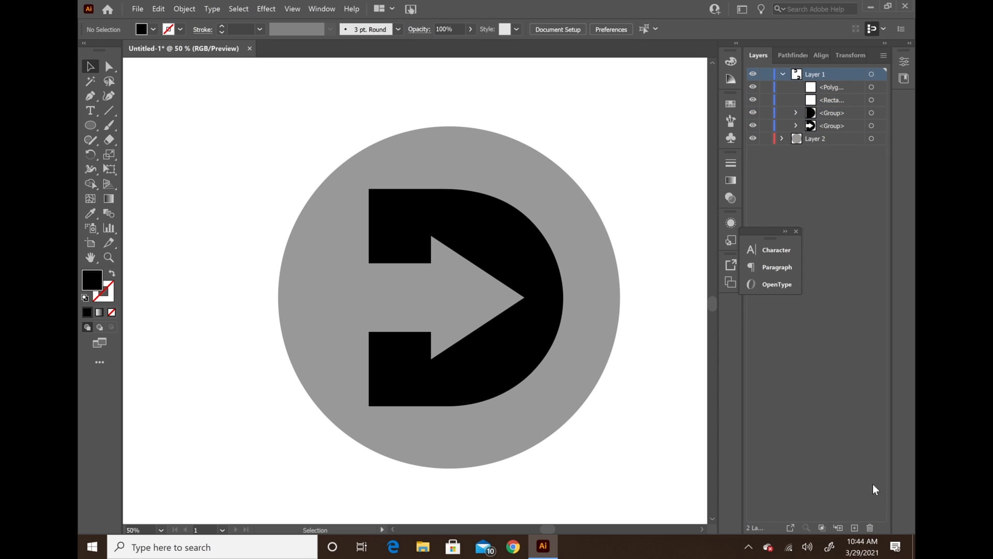
Step: Add a new layer and move the polygon, rectangle and solid D group from Layer 1 onto it in place
left_click(854, 528)
left_click(854, 101)
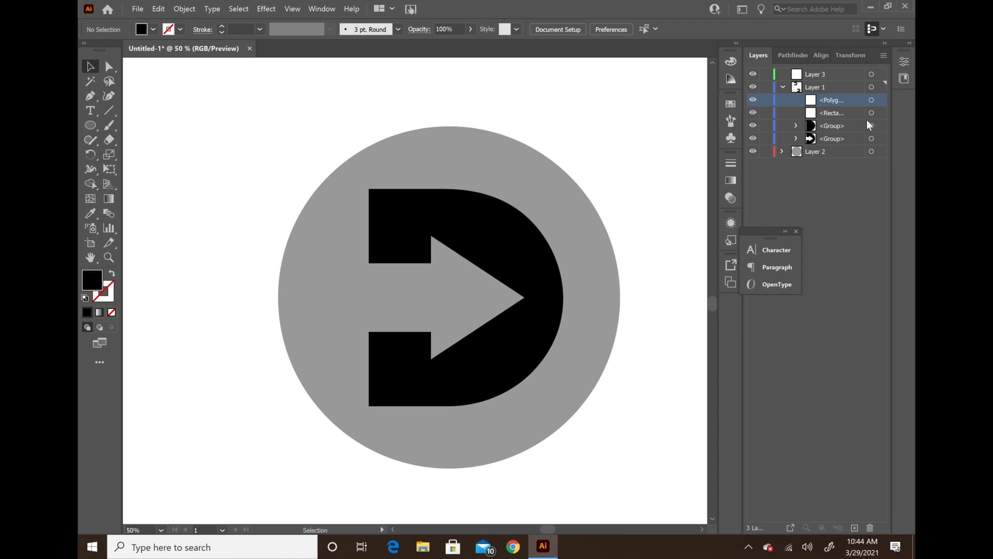
left_click_drag(881, 104, 880, 126)
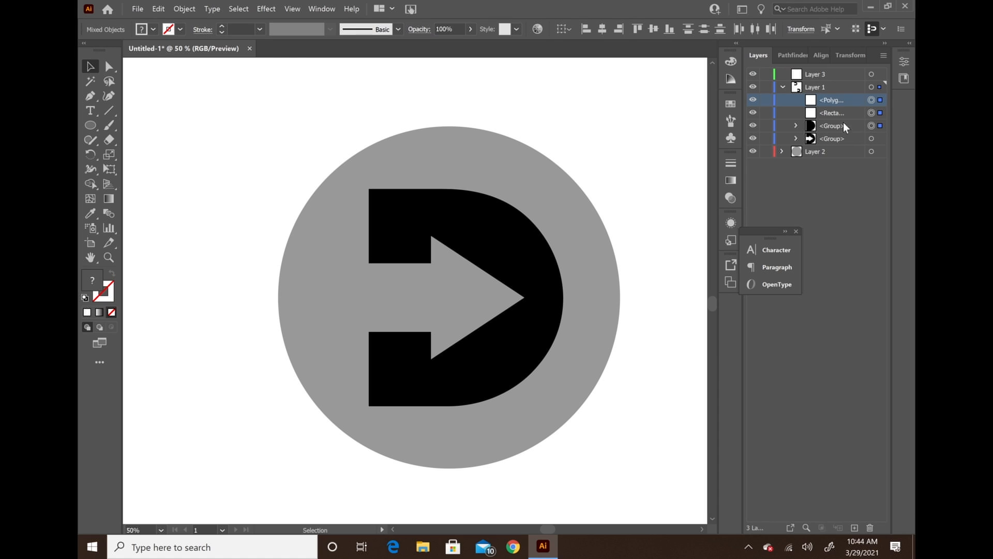
key("ctrl+x")
left_click(823, 77)
key("ctrl+shift+v")
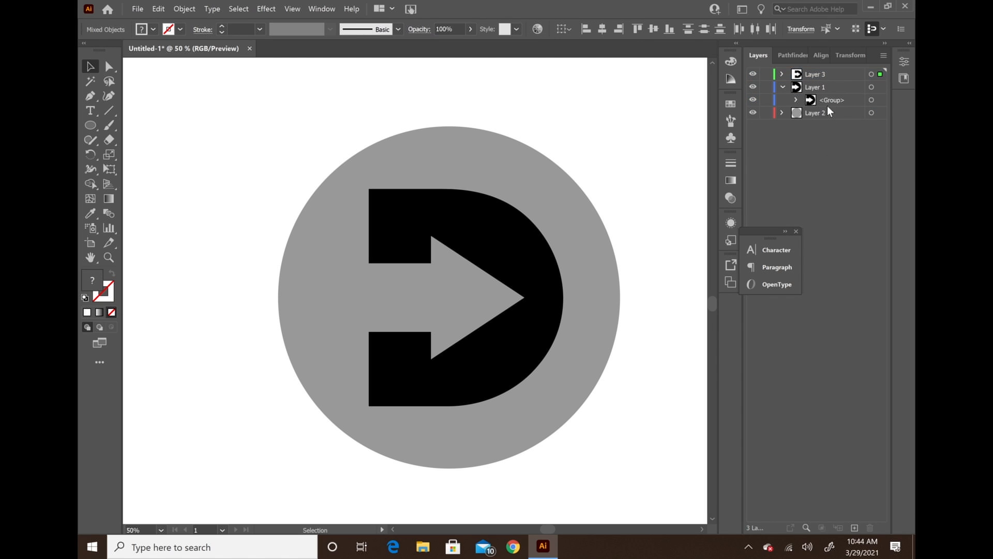
Step: Move Layer 3 below Layer 2 and check what remains on Layer 1
left_click_drag(823, 78, 834, 122)
left_click(814, 76)
left_click(871, 76)
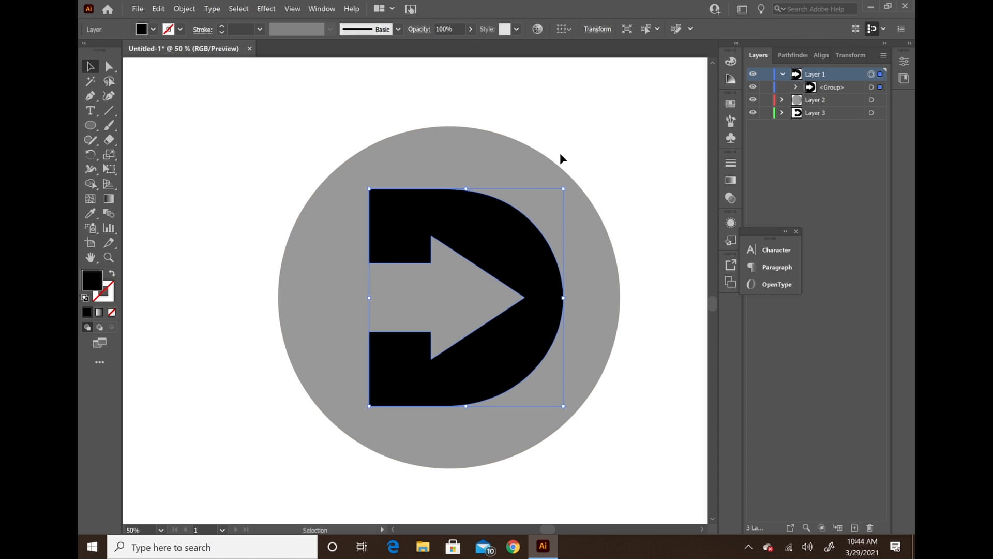
left_click(603, 124)
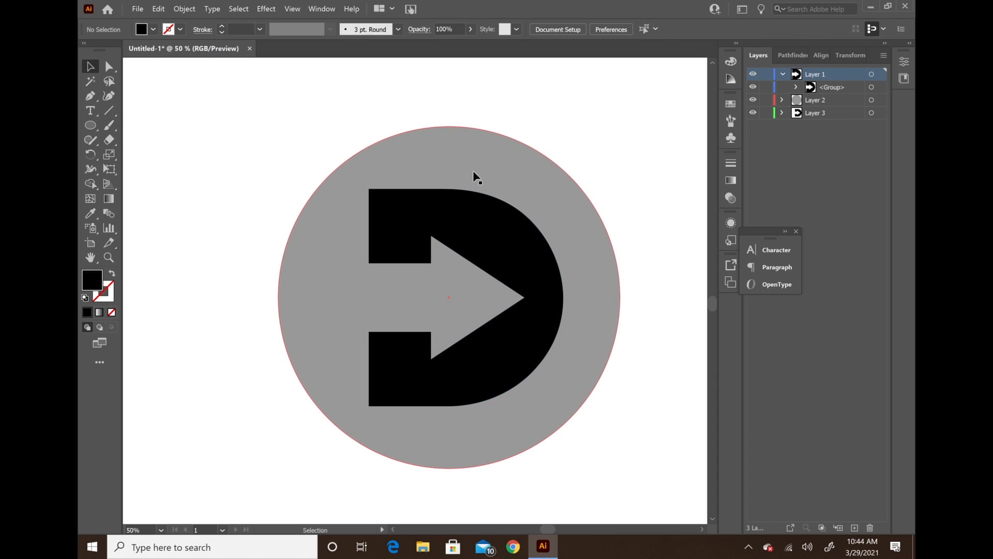
Step: Enlarge the arrow D proportionally from its centre to about 422 by 472 px
left_click(403, 227)
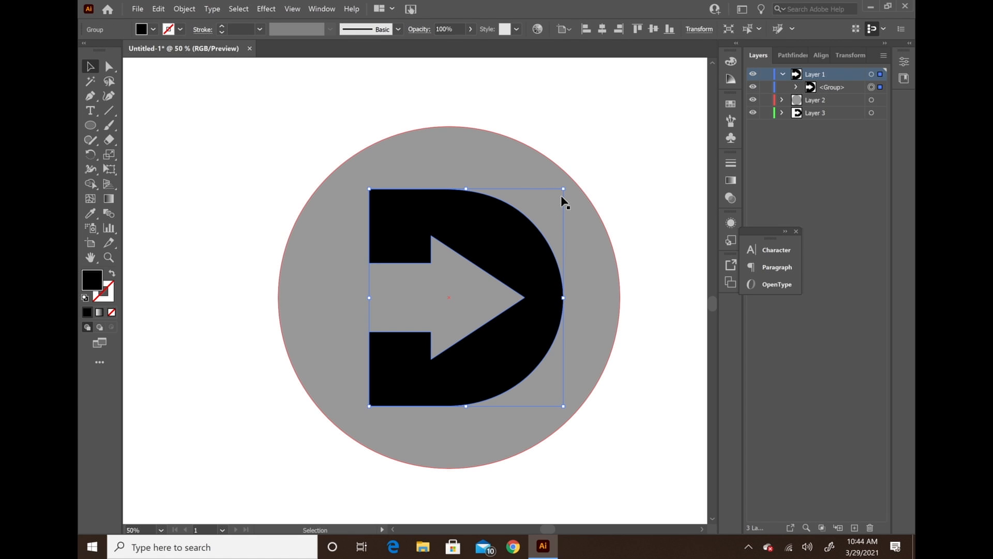
left_click_drag(568, 190, 588, 158)
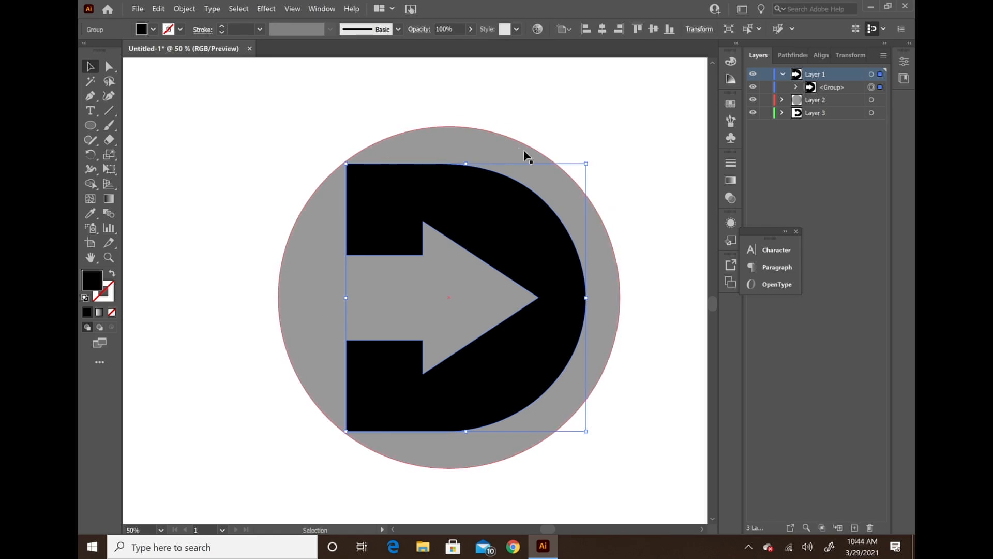
Step: Constrain the arrow D's width and height proportions and reduce its width so it sits well inside the grey circle
left_click(698, 31)
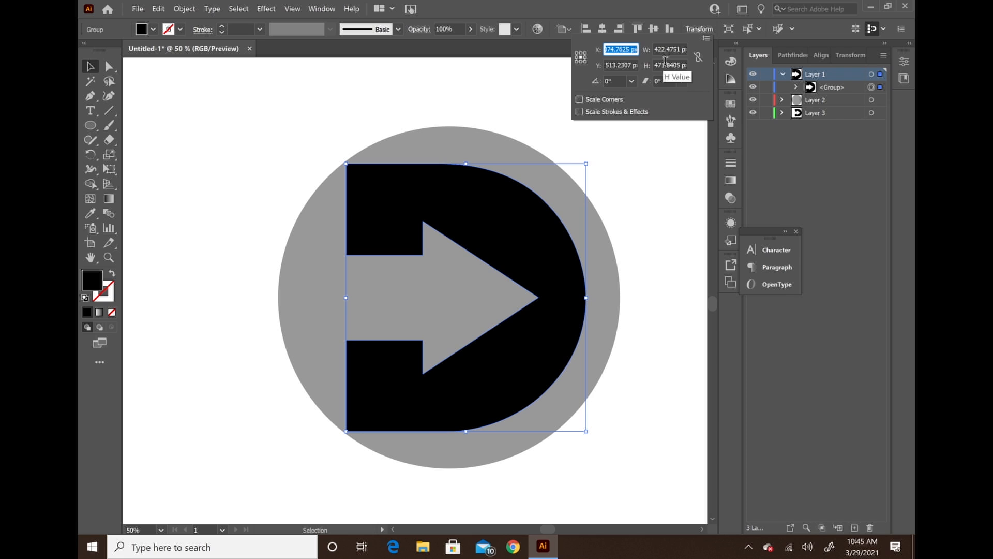
left_click(679, 50)
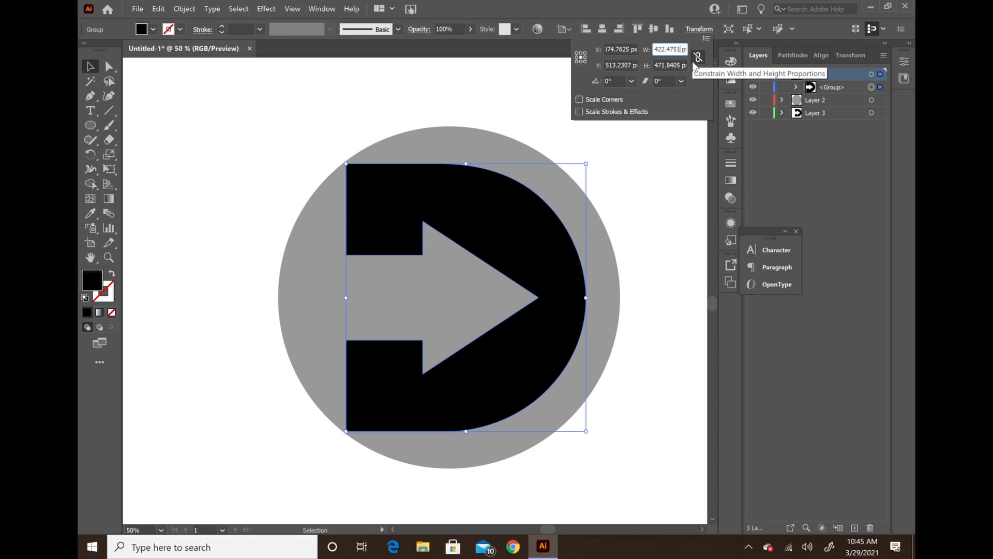
left_click(698, 58)
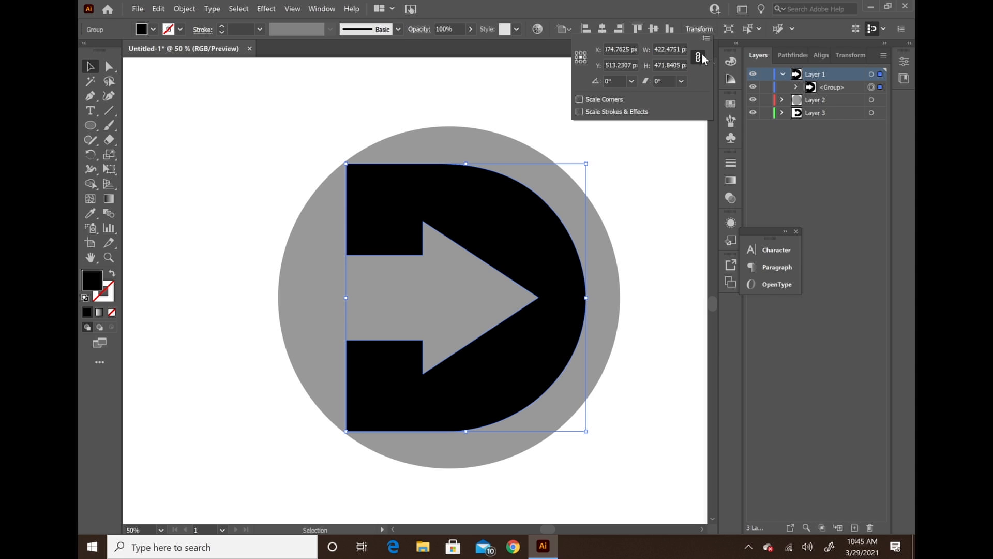
left_click(681, 50)
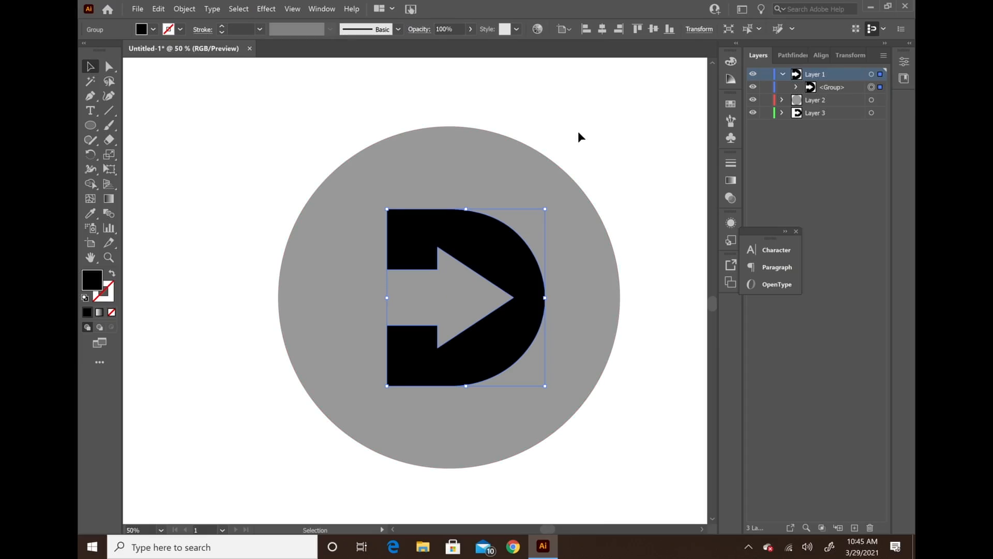
left_click(579, 130)
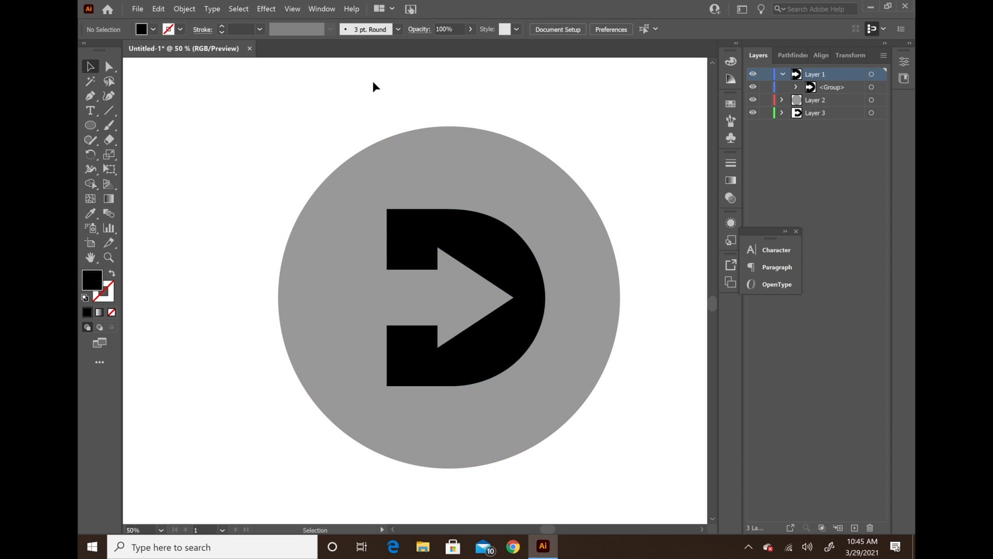
Step: Trim the grey circle with the smaller arrow D using the Pathfinder
left_click_drag(266, 125, 641, 477)
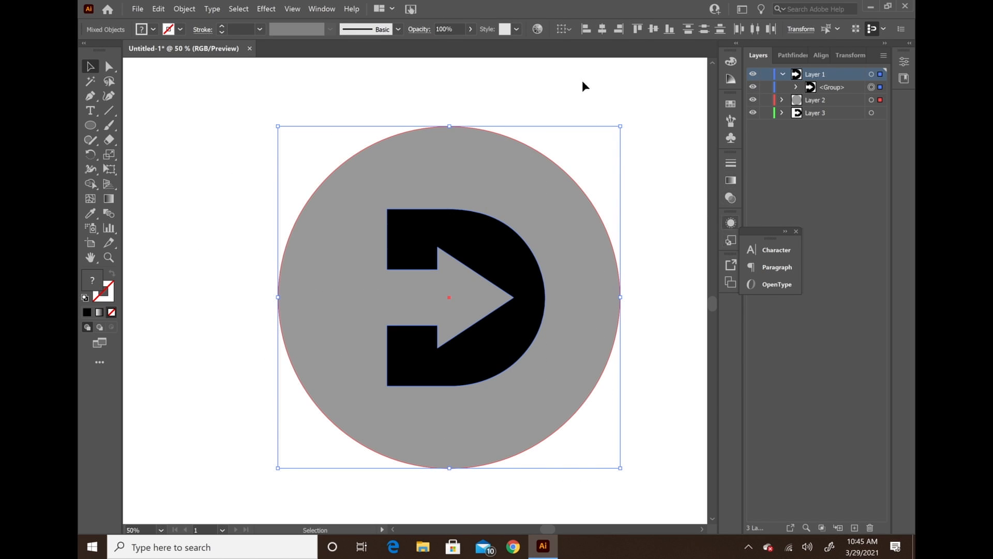
left_click(321, 9)
left_click(383, 375)
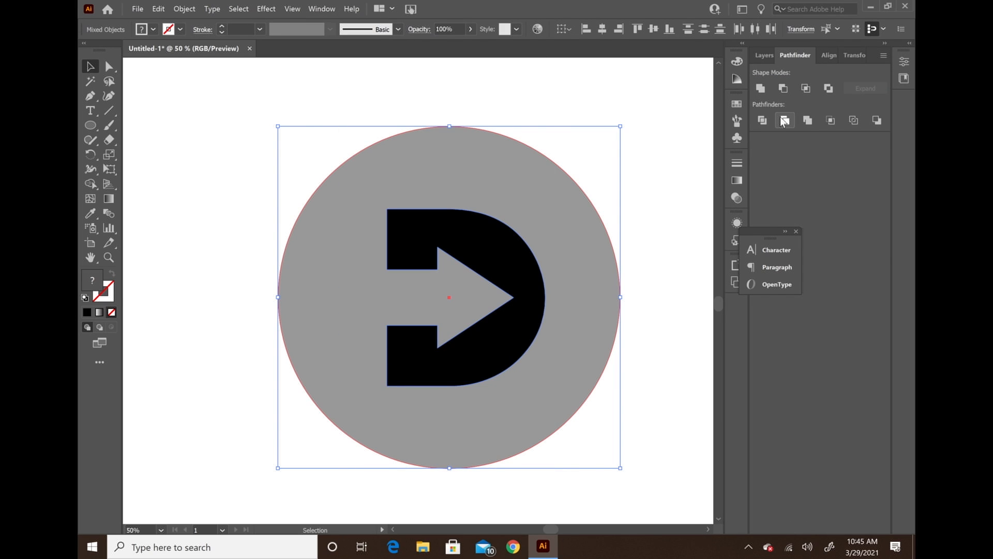
left_click(783, 121)
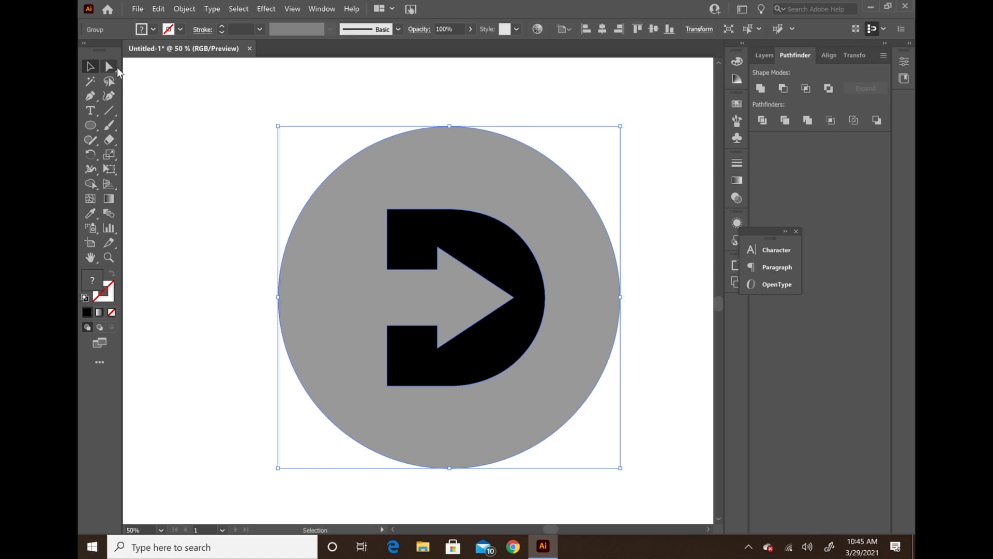
Step: Directly select the black arrow D piece in the trimmed group and delete it to leave a cut-out in the circle
left_click(115, 68)
left_click(157, 89)
left_click(472, 262)
key("Delete")
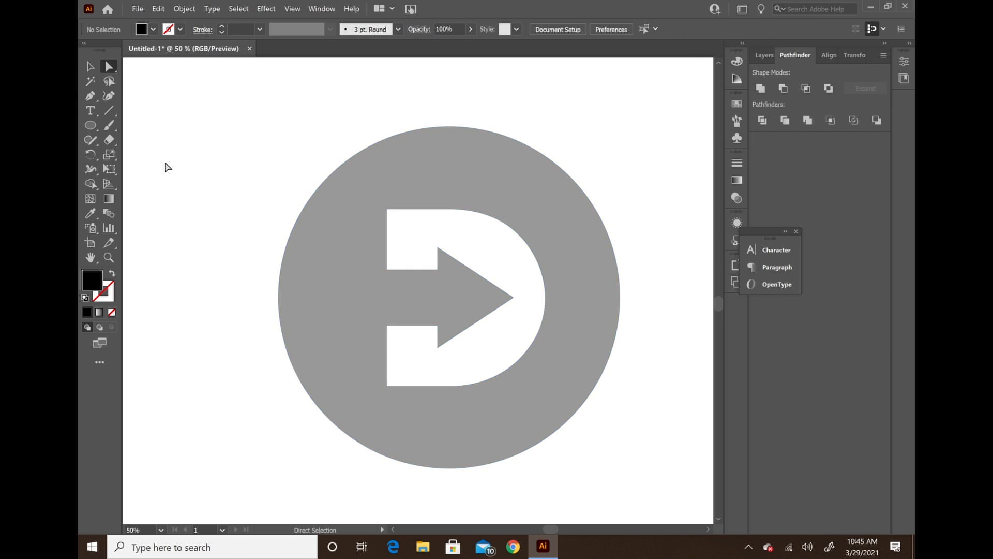
Step: Change the fill colour of the cut-out circle to red DD4A4A and deselect it
left_click(340, 281)
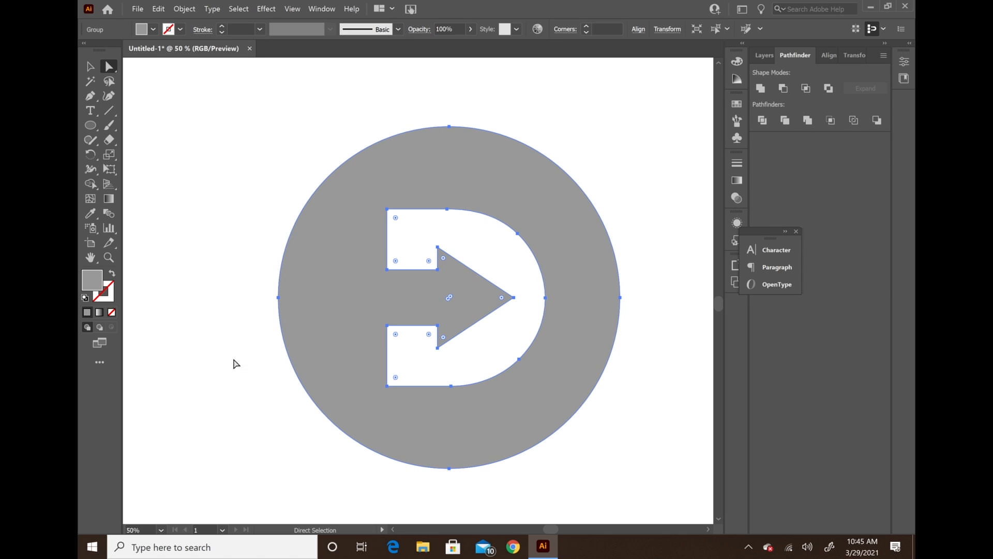
double_click(98, 282)
key("ctrl+v")
left_click_drag(451, 155, 600, 158)
left_click(766, 193)
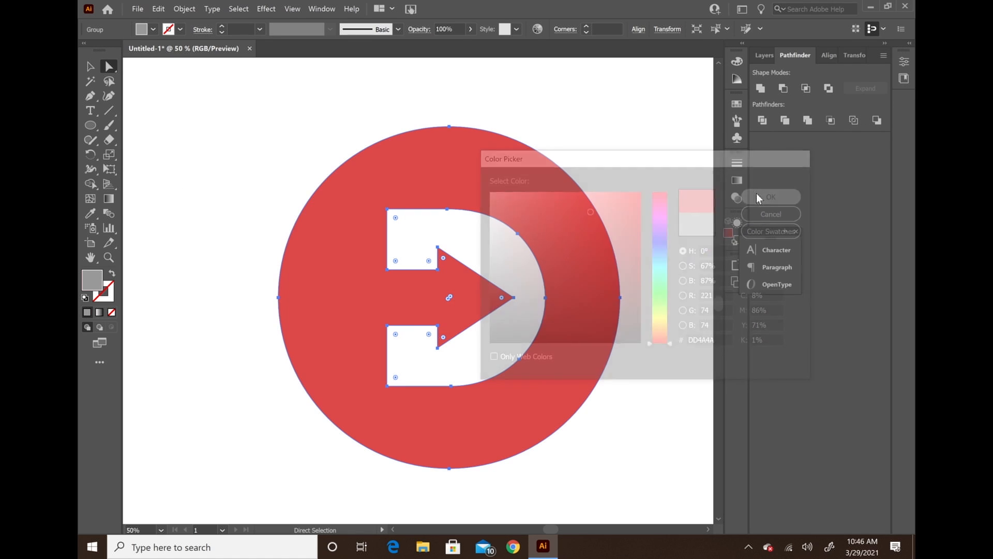
left_click(685, 189)
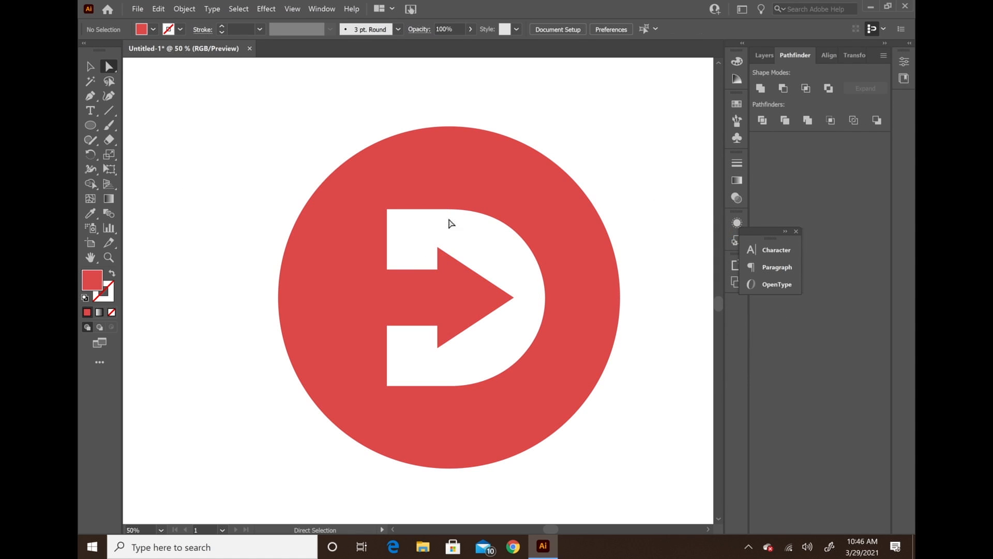
Step: Restore the cut-out circle's grey fill and deselect it
left_click(477, 324)
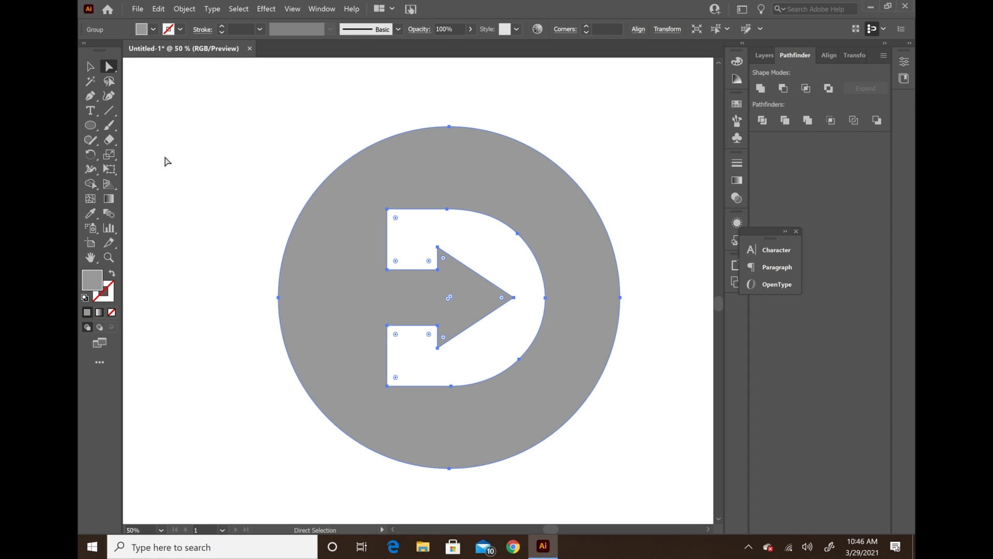
left_click(220, 146)
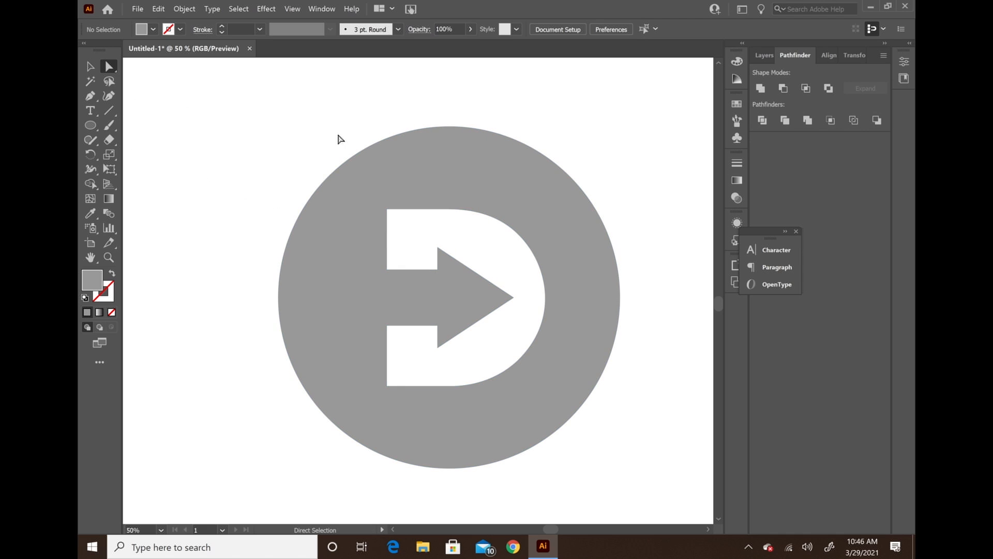
Step: Draw an unfilled circle with a grey 999999 stroke exactly over the grey circle and enlarge it from its centre into an outer ring
left_click(92, 126)
left_click(112, 274)
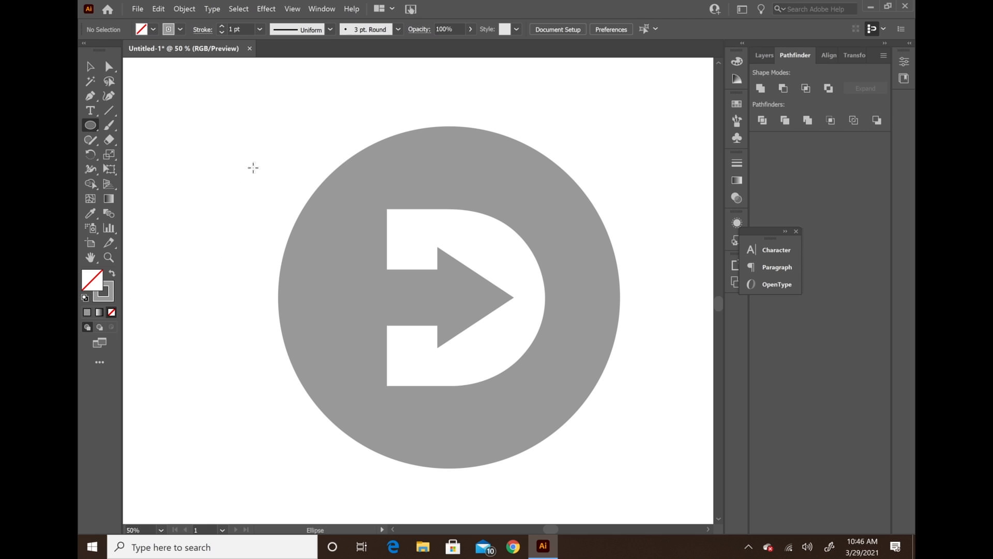
left_click(109, 275)
left_click(110, 275)
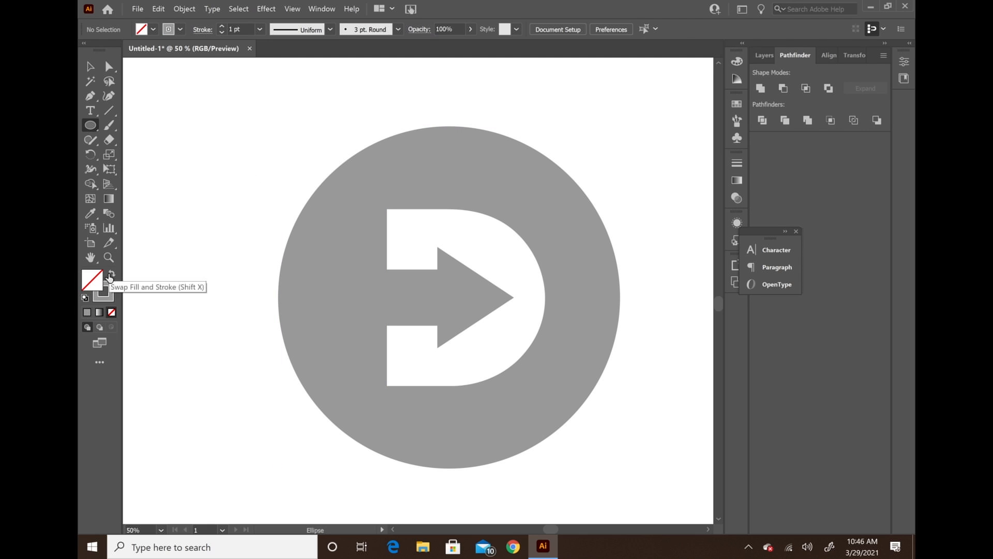
left_click(110, 275)
left_click(110, 274)
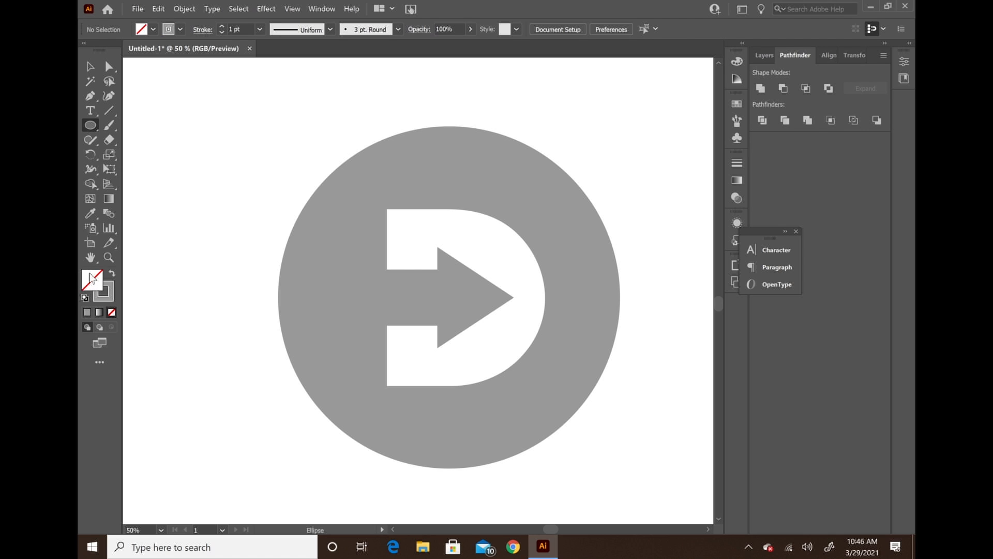
left_click(103, 295)
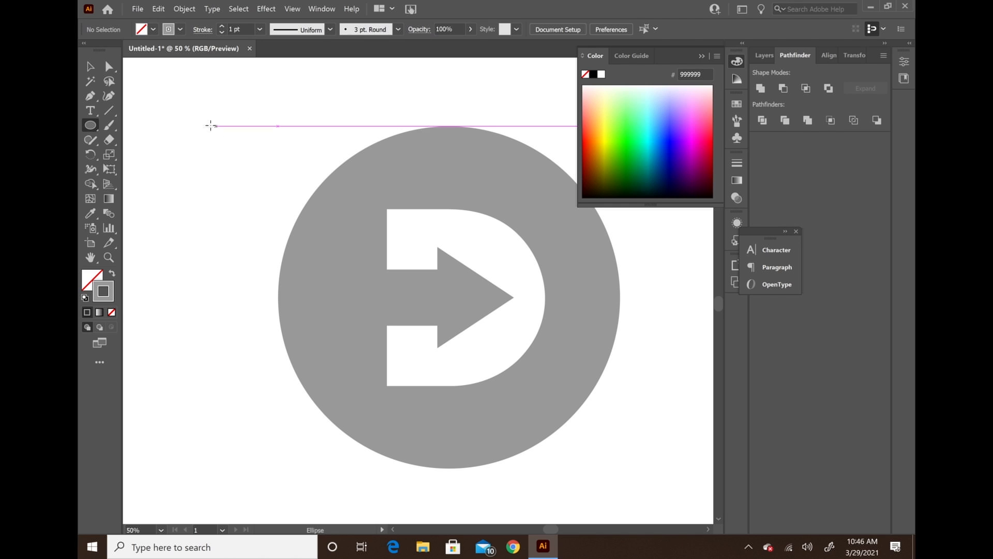
left_click_drag(278, 125, 620, 456)
left_click(90, 66)
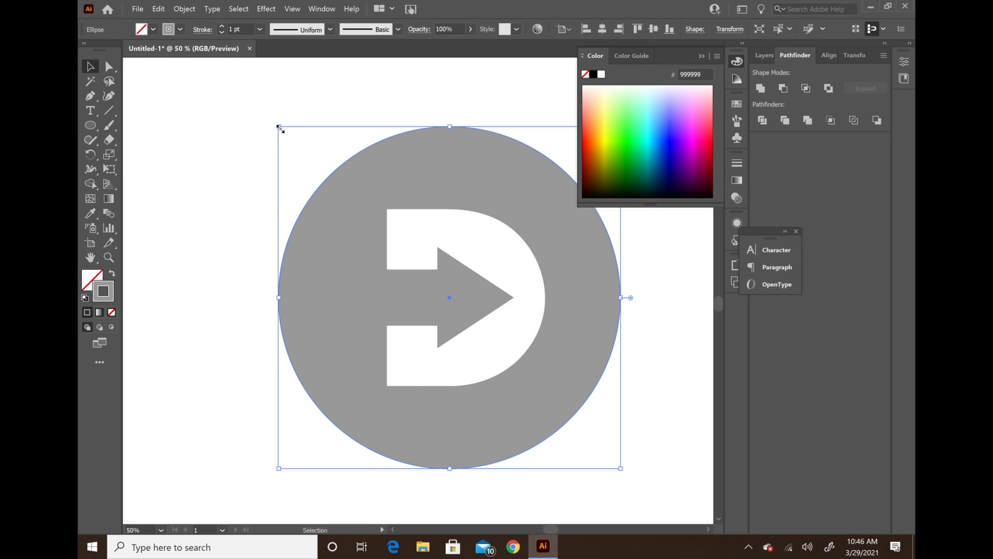
left_click_drag(279, 127, 260, 101)
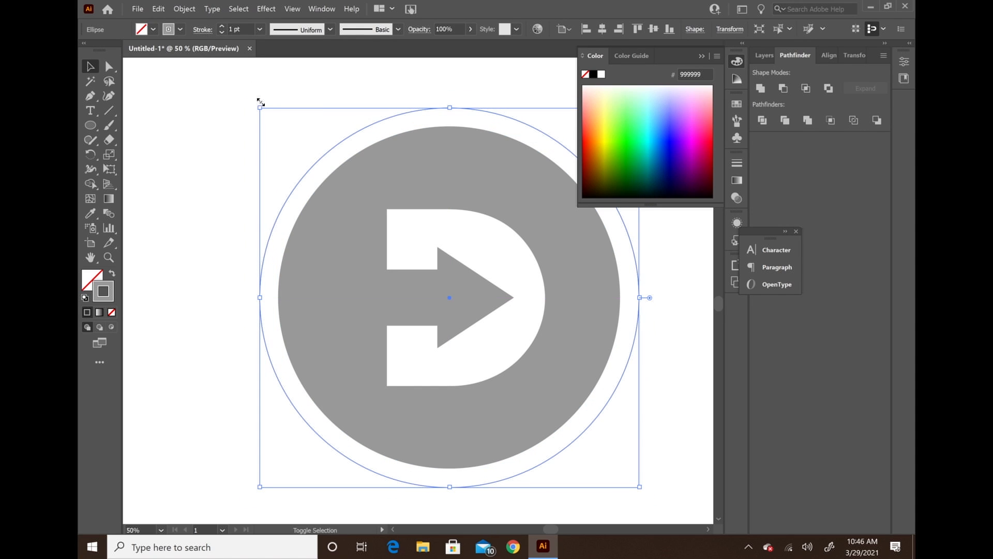
Step: Set the outer ring's stroke weight to 25 pt and deselect it
left_click(259, 29)
left_click(273, 218)
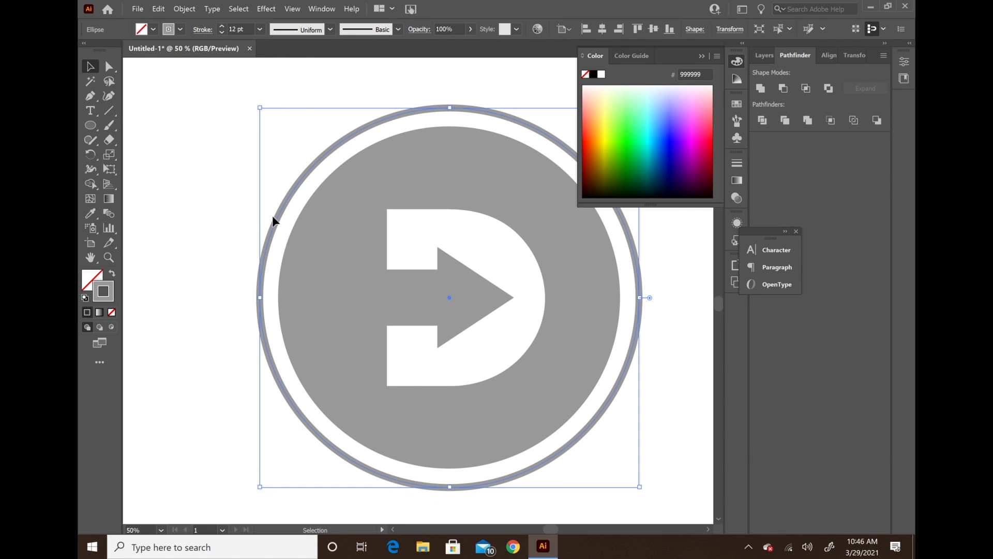
left_click(221, 27)
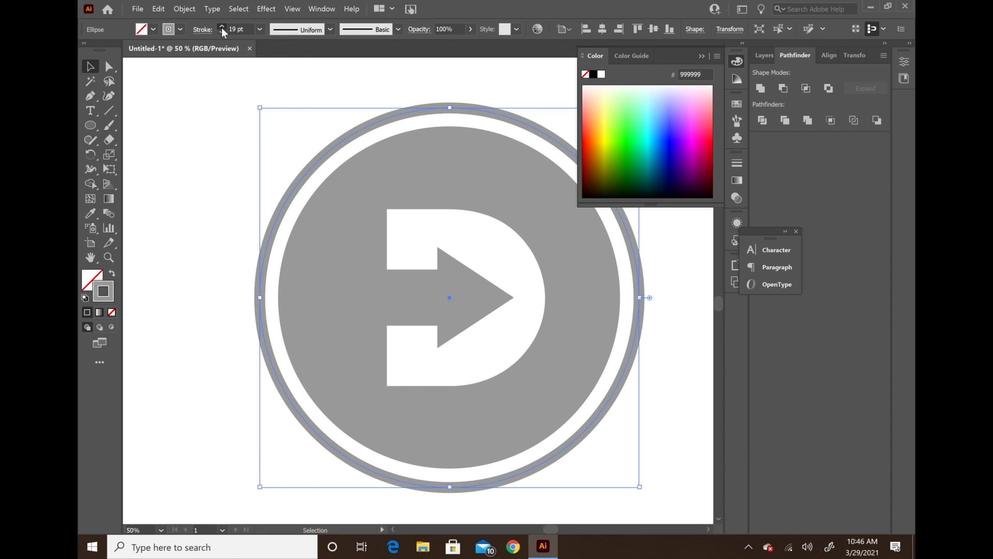
left_click(223, 27)
left_click(222, 28)
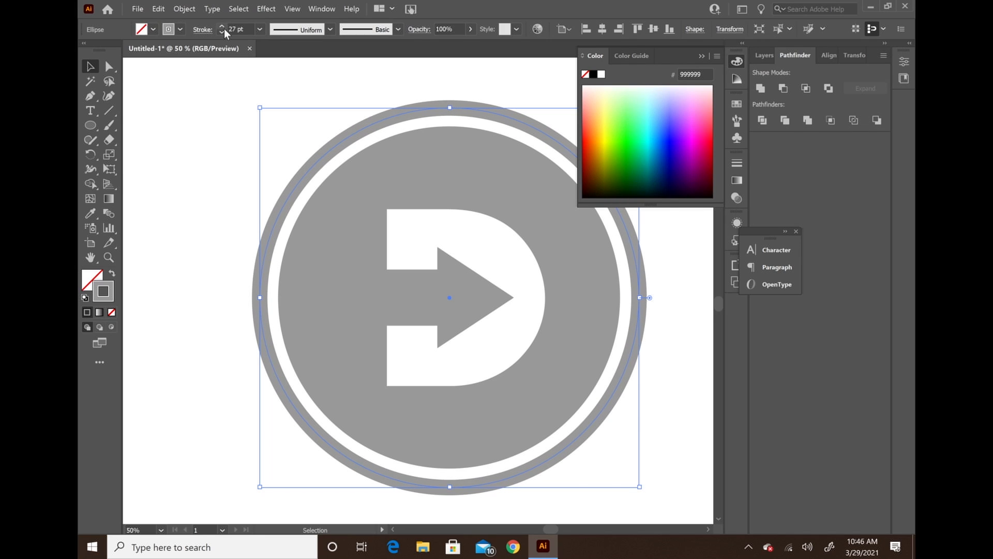
left_click(221, 33)
left_click(221, 33)
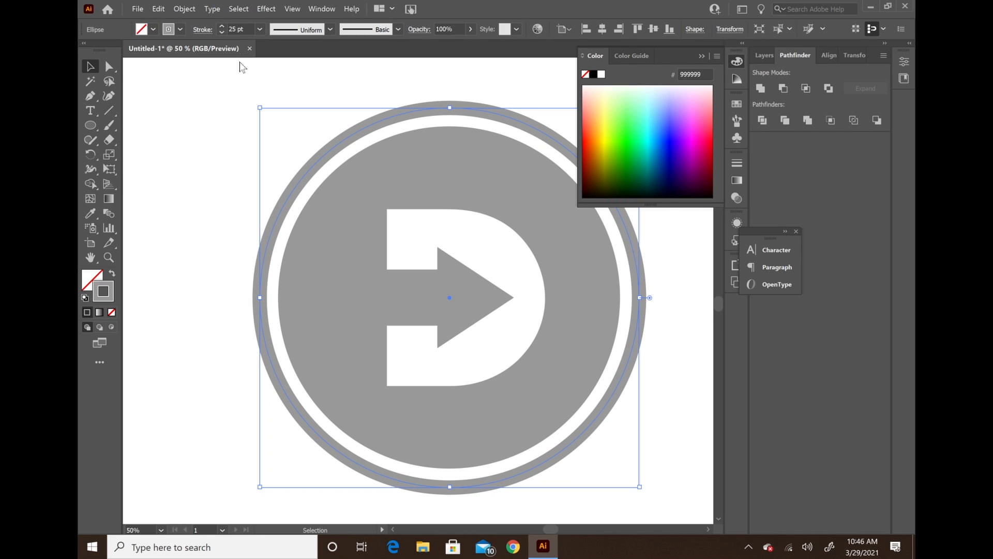
left_click(701, 55)
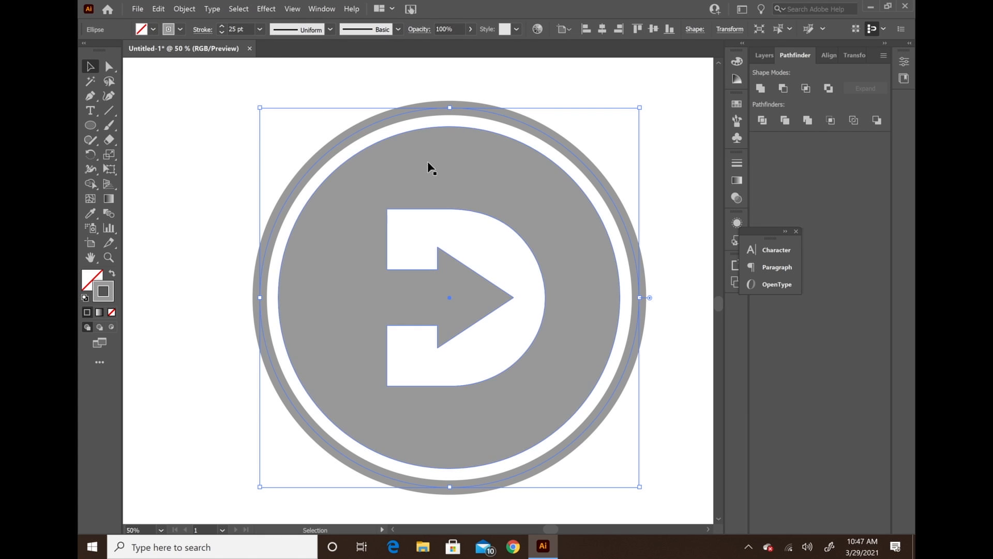
left_click(235, 298)
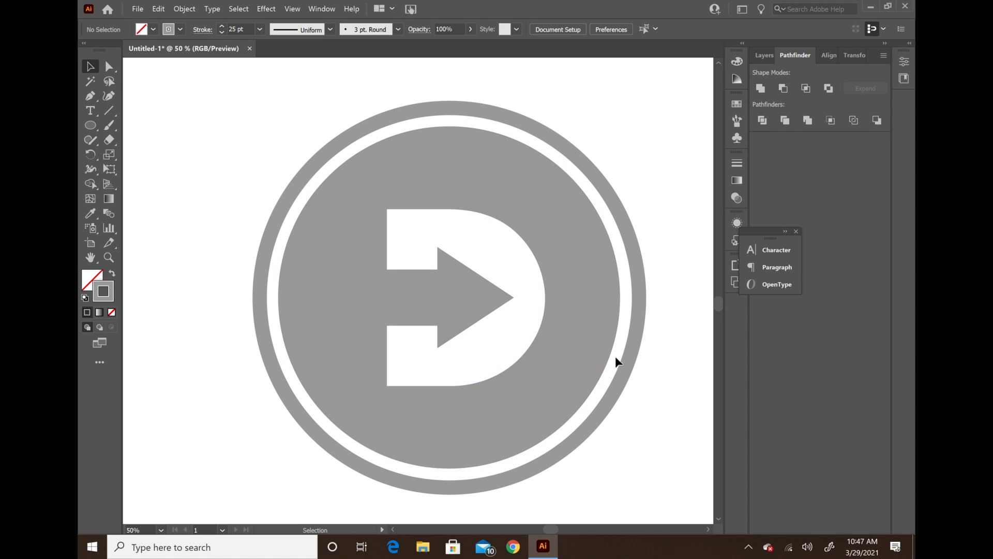
Step: Enlarge the outer ring slightly from its centre to widen the white gap around the inner circle
left_click(535, 133)
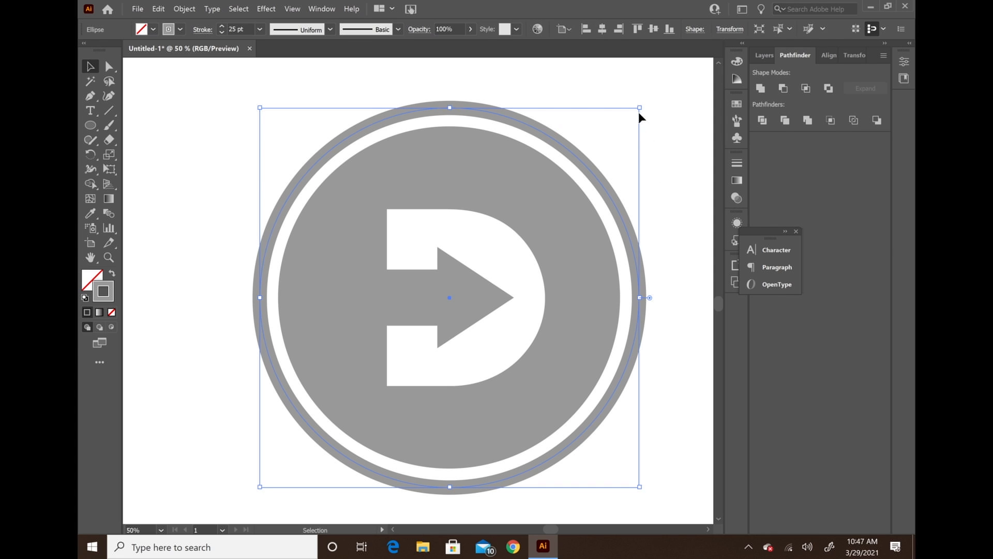
left_click_drag(641, 111, 643, 99)
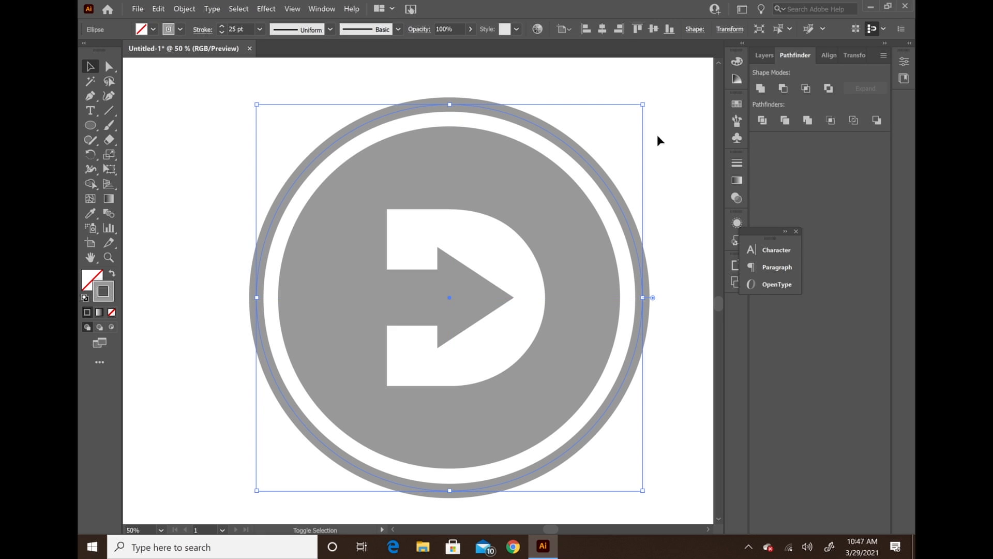
left_click(659, 148)
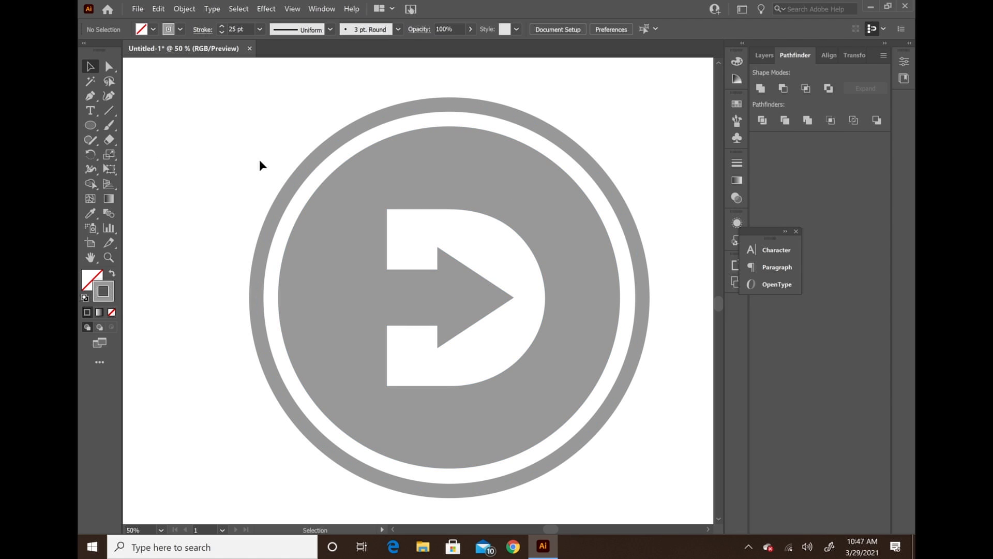
Step: Try removing the outer ring and undo the deletion
scroll(403, 385, "left", 1)
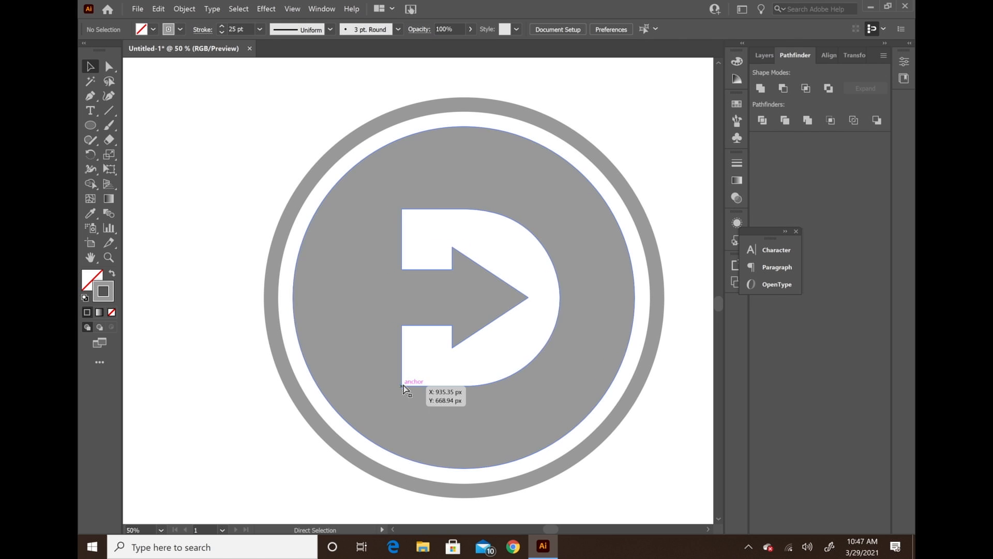
scroll(399, 366, "right", 3)
scroll(366, 284, "down", 1)
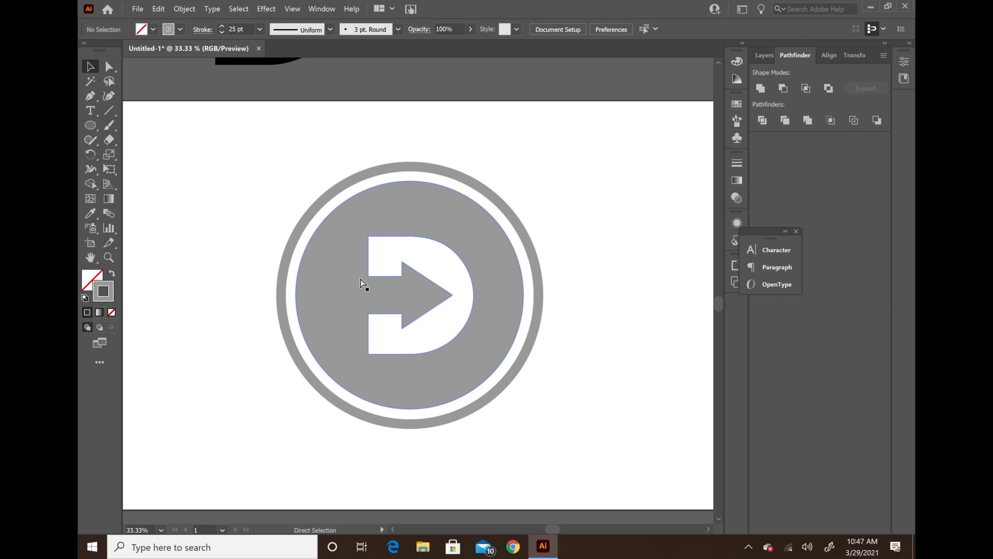
scroll(344, 395, "left", 3)
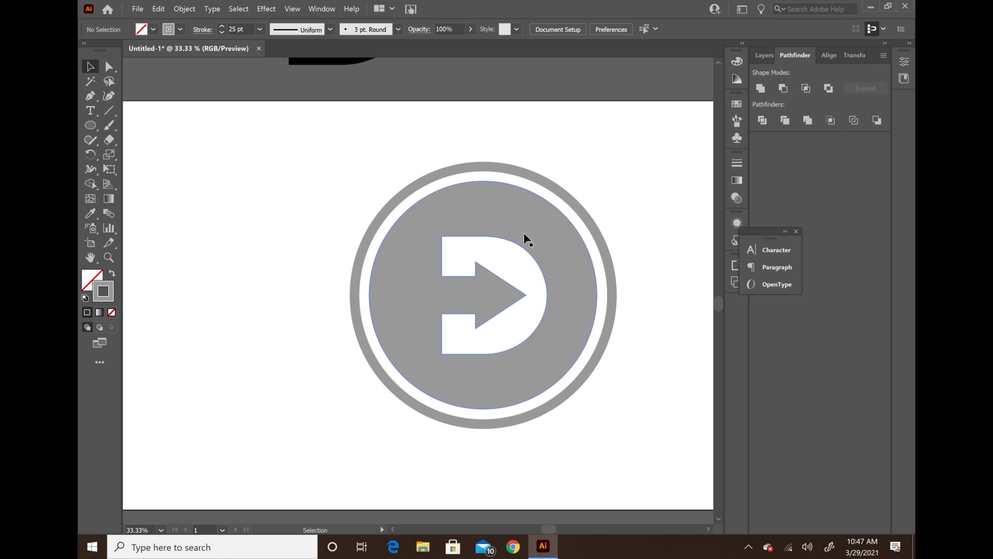
left_click(473, 168)
key("Delete")
key("ctrl+z")
Step: Try filling the inner circle and outer ring together with bright green 31FC00, and undo the colour change
left_click(561, 217)
left_click(628, 482)
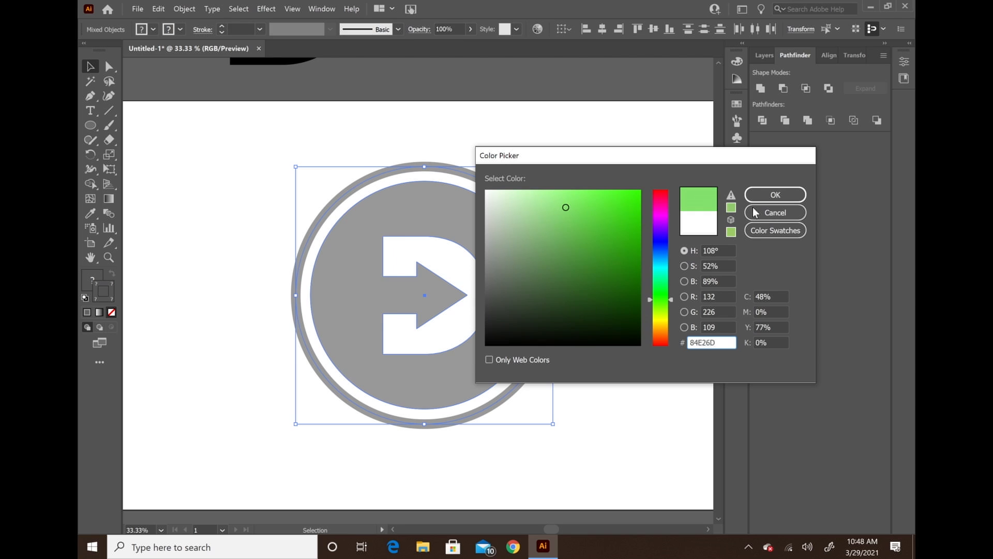
mouse_move(604, 217)
left_mouse_down()
mouse_move(572, 210)
mouse_move(612, 206)
mouse_move(661, 179)
mouse_move(564, 208)
mouse_move(648, 188)
left_mouse_up()
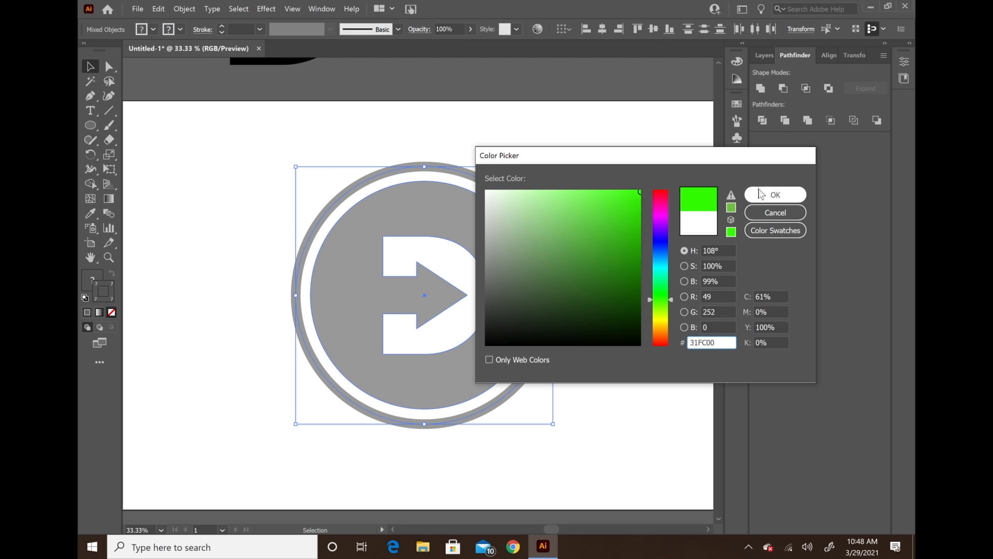
left_click(775, 195)
left_click(155, 137)
key("ctrl+z")
left_click(222, 264)
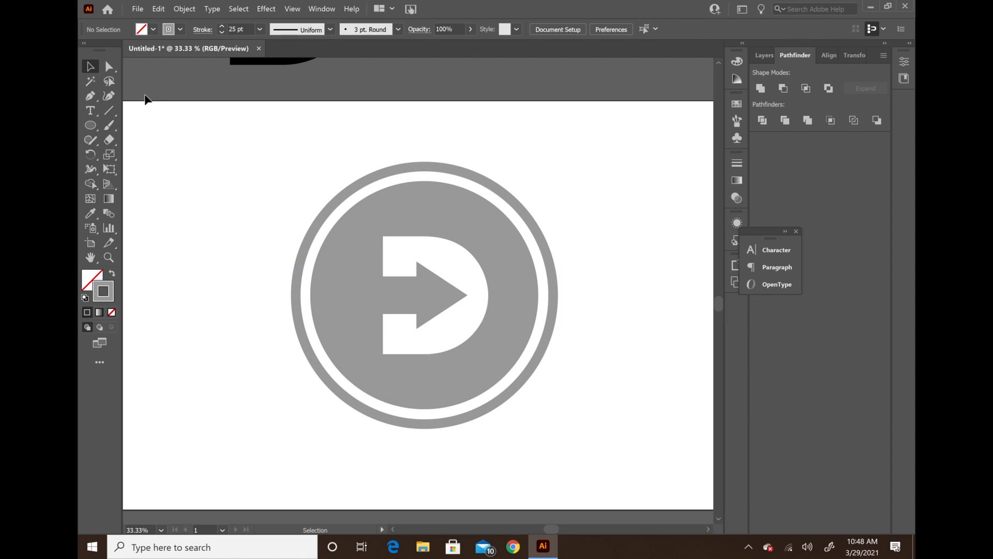
Step: Directly select the cut-out inner circle, change its fill colour to green 5CD34F and deselect it
left_click(109, 66)
left_click(337, 295)
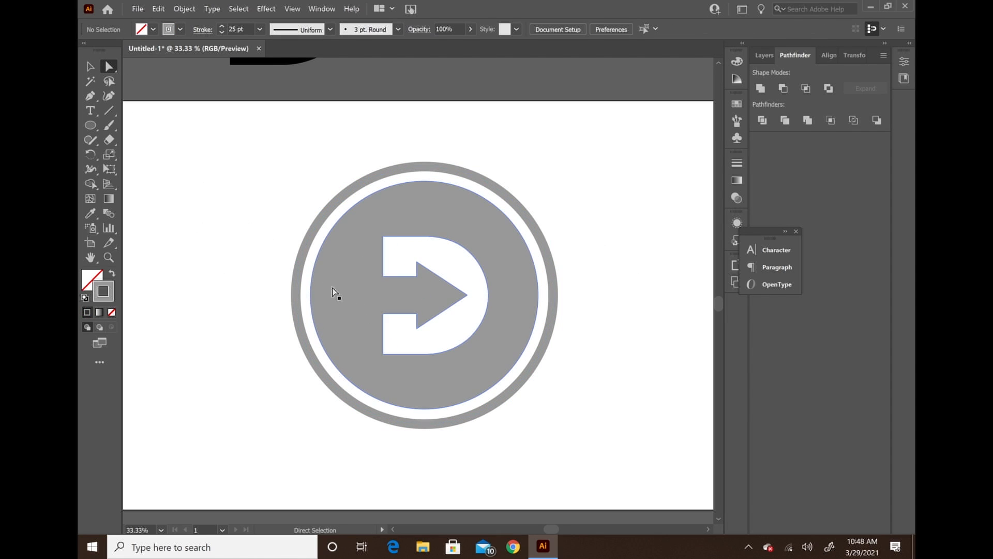
double_click(90, 281)
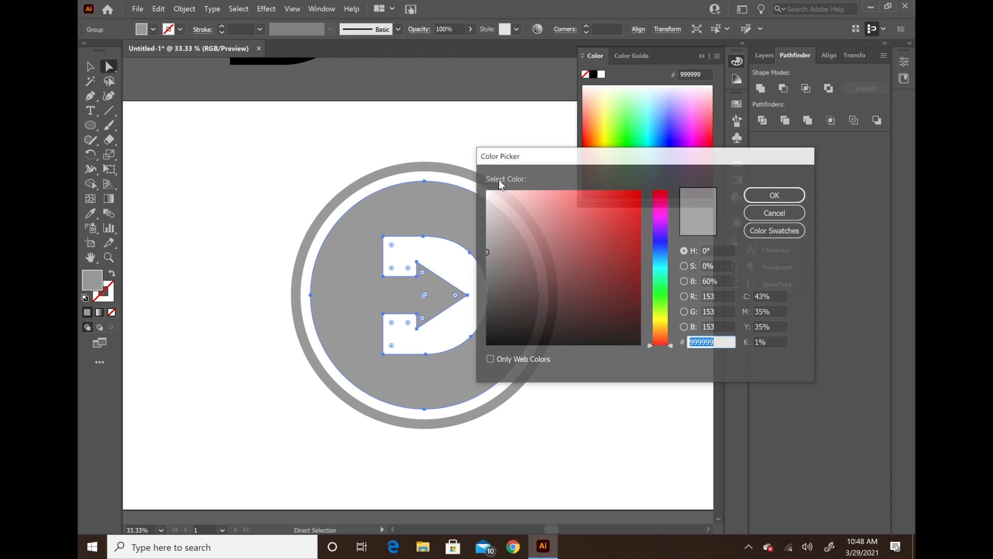
left_click(660, 292)
left_click_drag(660, 297, 657, 296)
left_click_drag(577, 224, 583, 197)
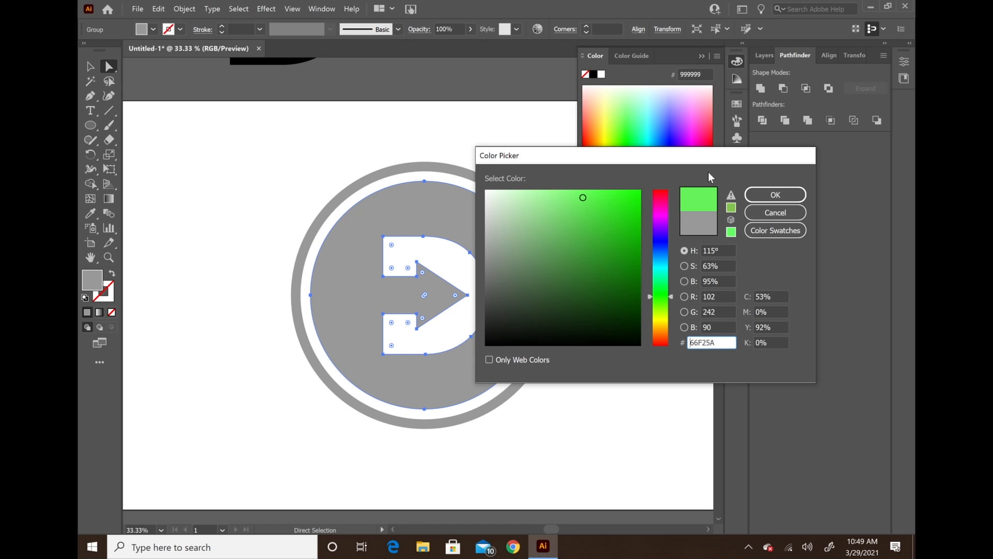
left_click(752, 195)
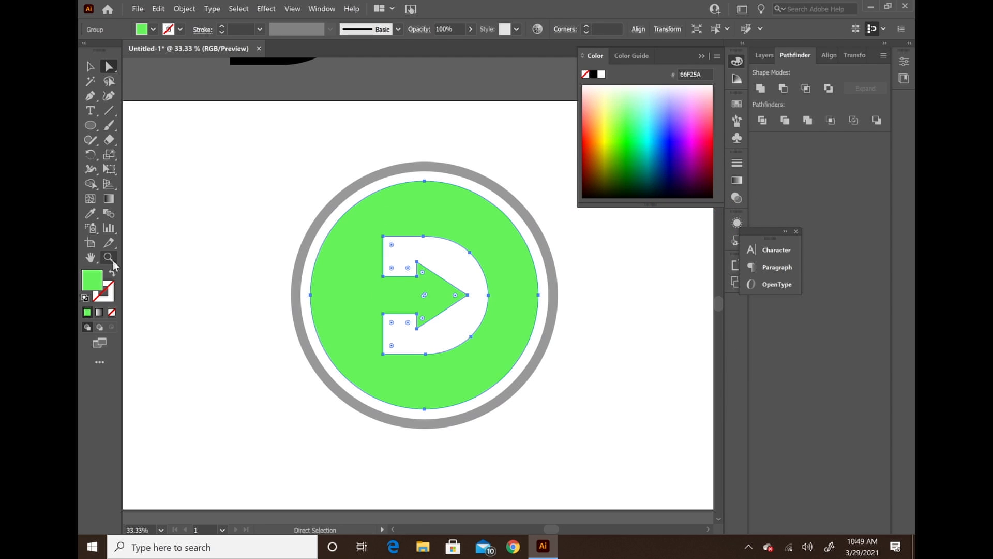
double_click(101, 280)
left_click_drag(575, 213, 581, 215)
left_click(756, 195)
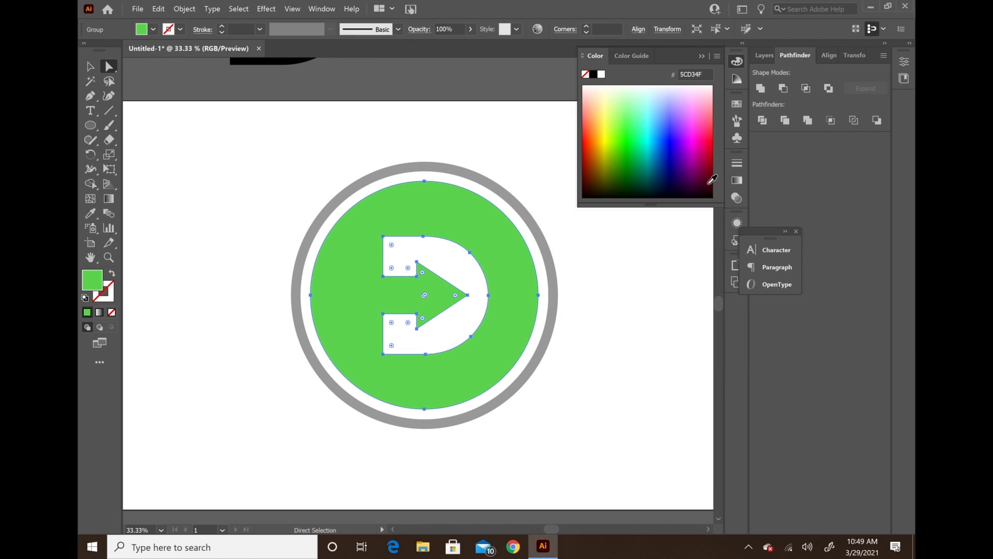
left_click(233, 164)
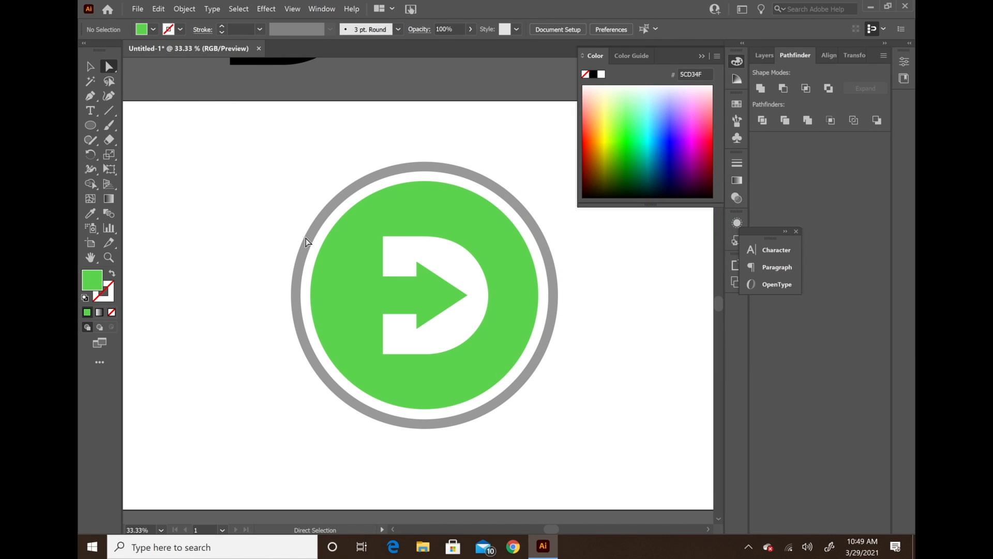
Step: Try copying the inner circle's green appearance onto the outer ring with the Eyedropper, and undo it
left_click(89, 66)
left_click_drag(222, 211, 286, 216)
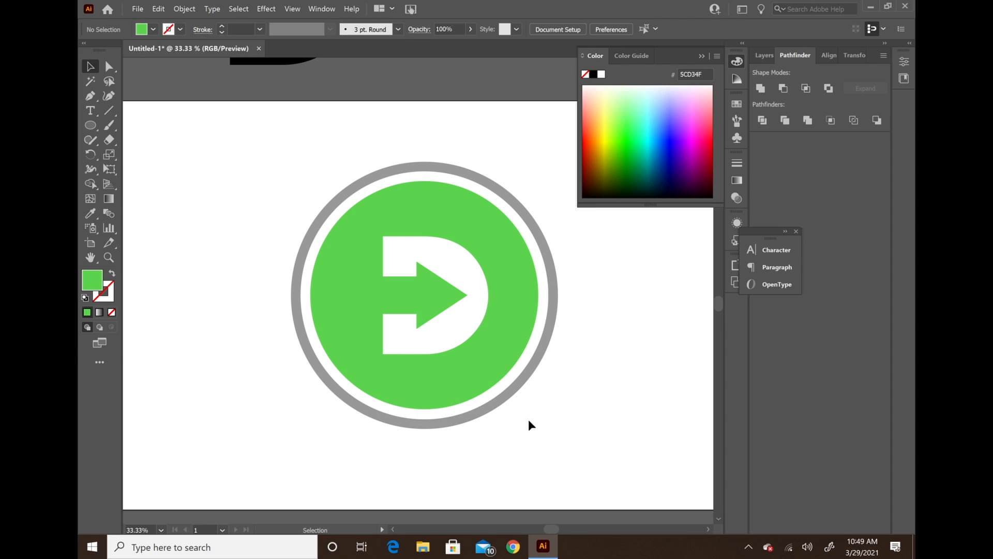
left_click(492, 184)
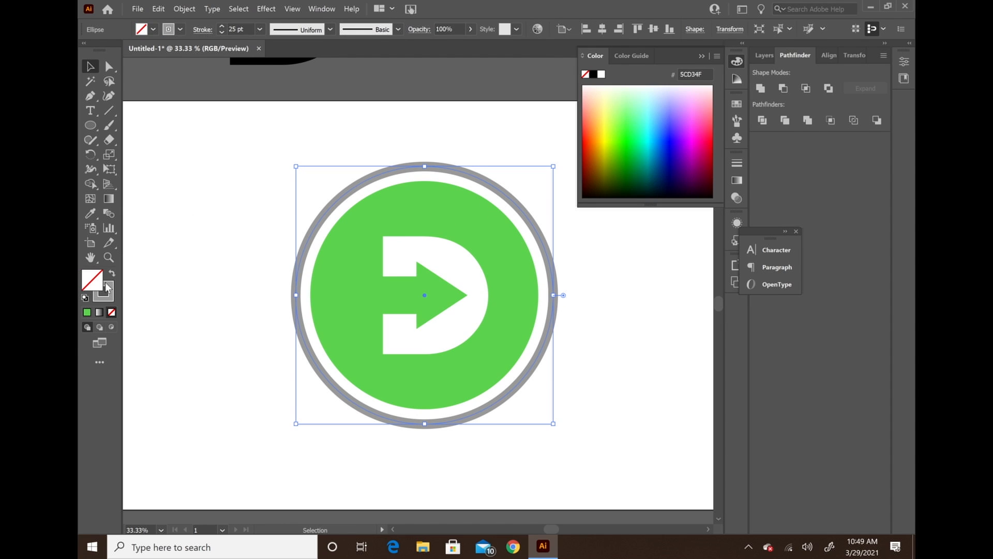
left_click(91, 213)
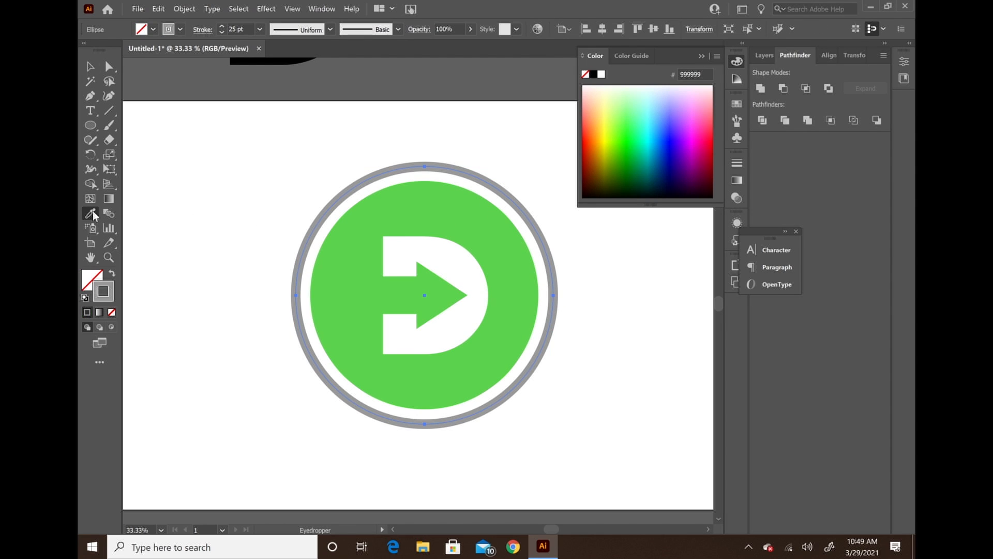
left_click(367, 273)
key("ctrl+z")
key("v")
left_click(197, 154)
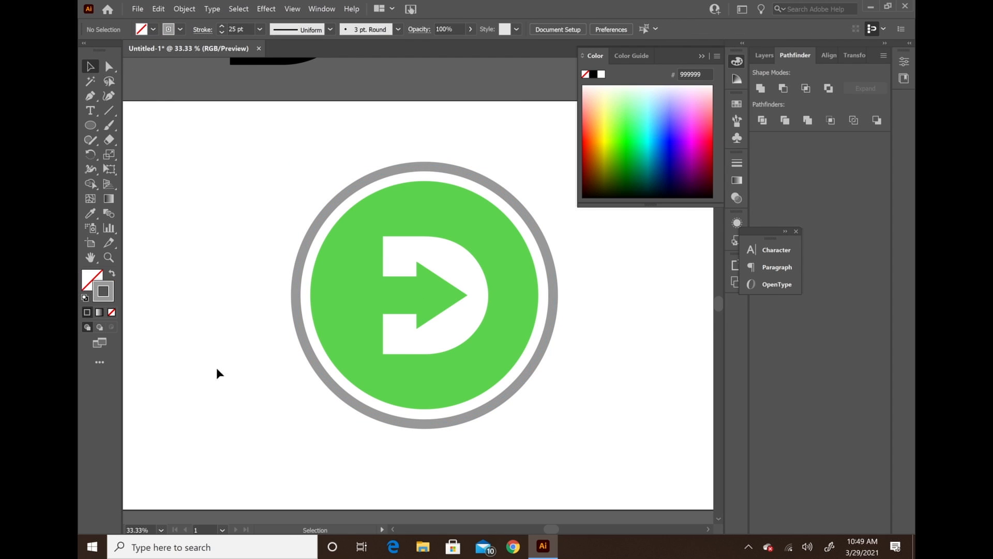
Step: Expand the outer ring's stroke into a filled shape and select the resulting ring
left_click(314, 229)
left_click(176, 11)
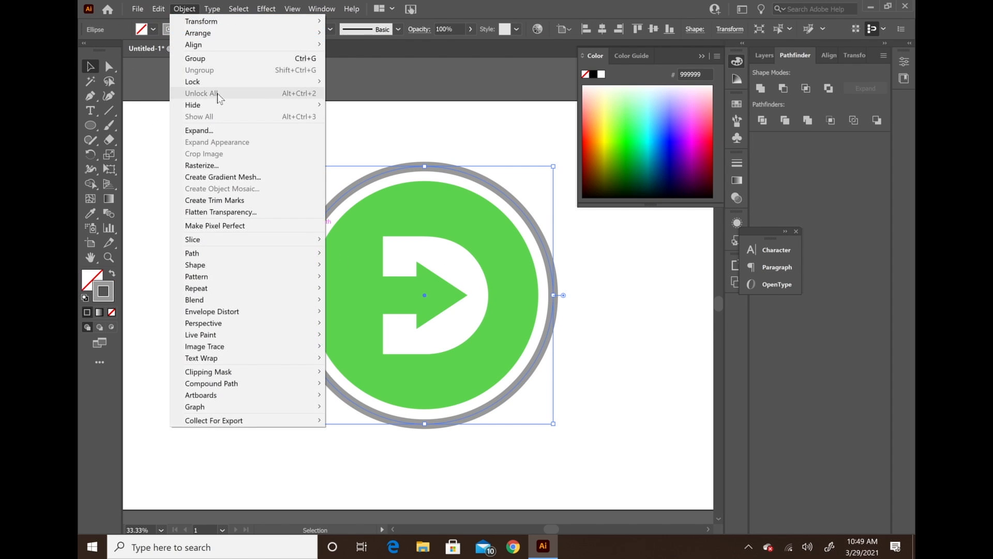
left_click(215, 129)
left_click(467, 343)
left_click(260, 209)
left_click(323, 218)
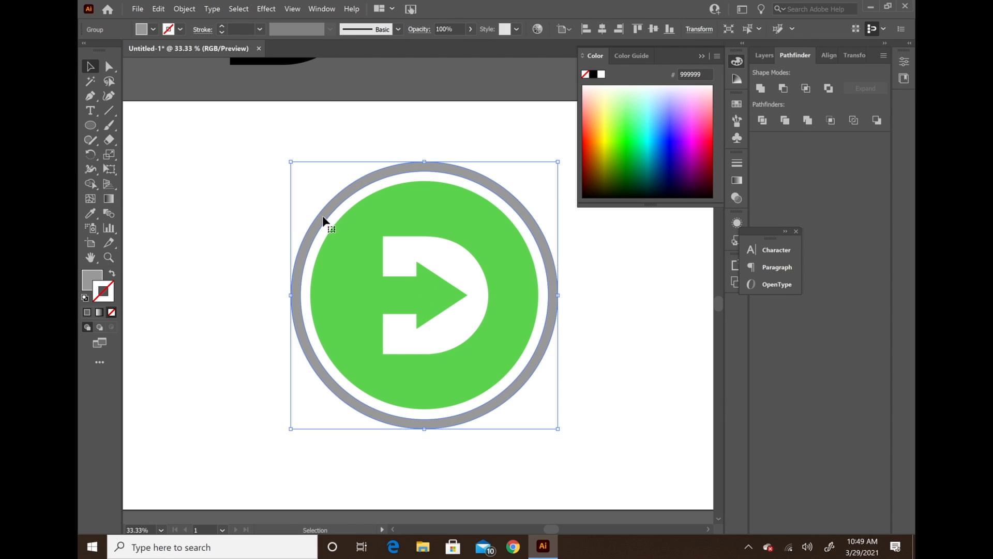
Step: Try copying the inner circle's green fill onto the expanded outer ring with the Eyedropper, and undo it
left_click(91, 213)
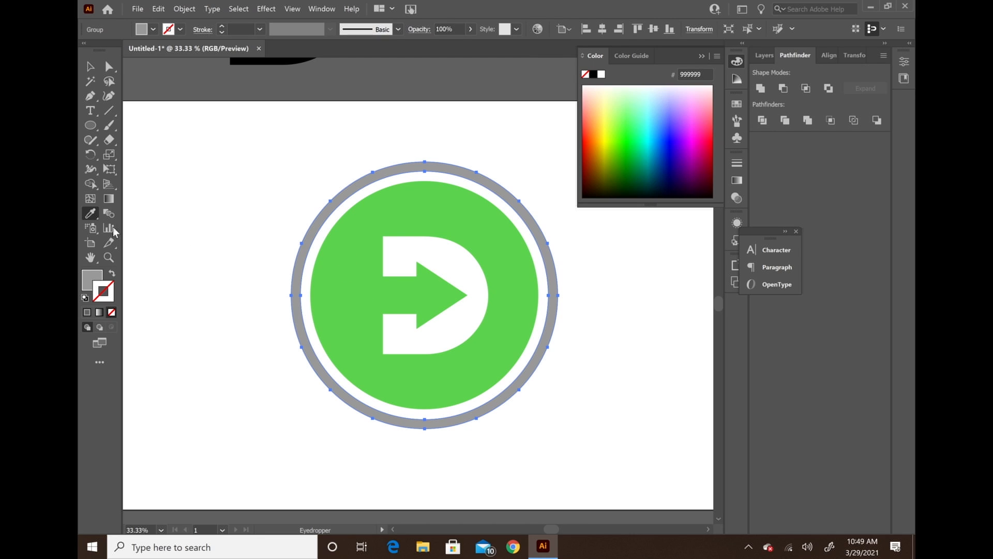
left_click(352, 263)
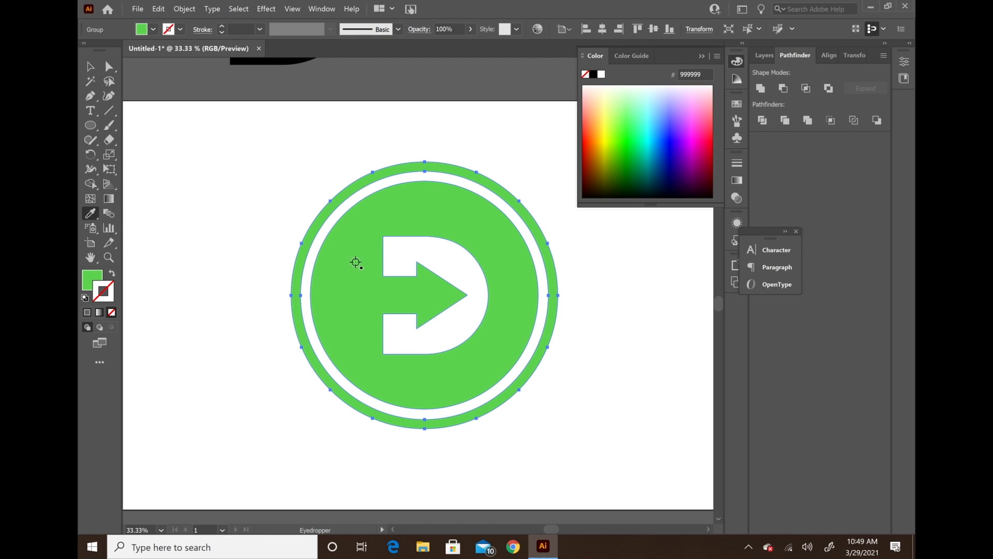
left_click(90, 67)
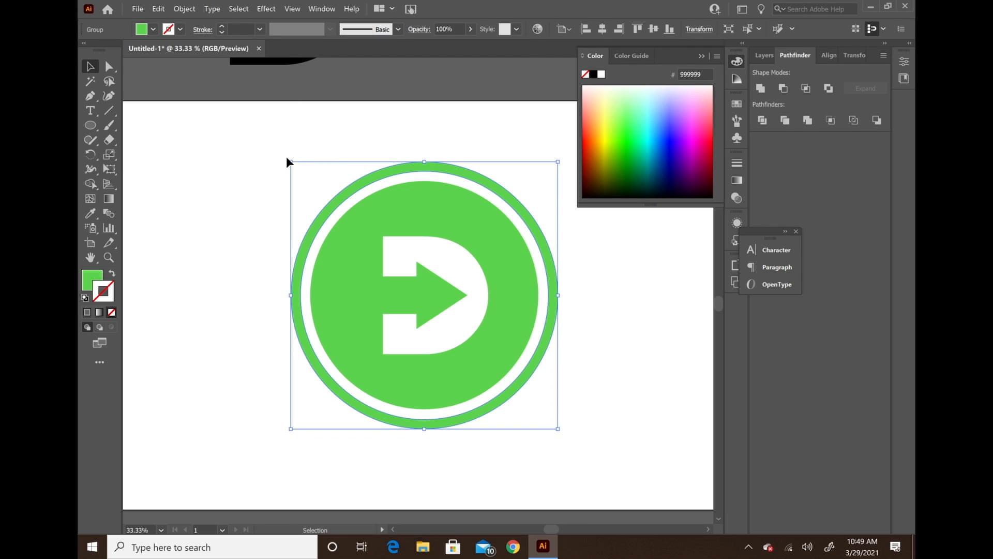
left_click(286, 156)
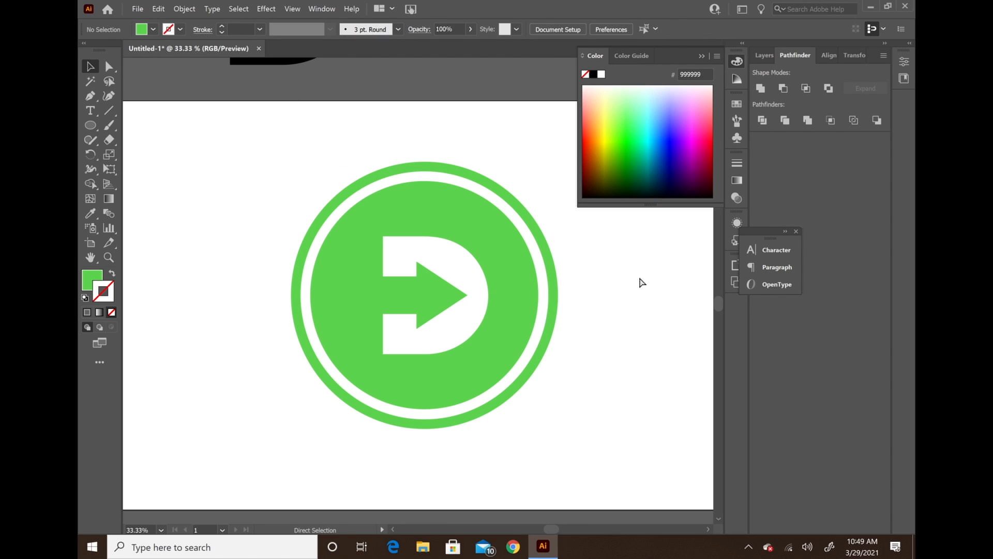
key("ctrl+z")
key("ctrl+z")
key("ctrl+z")
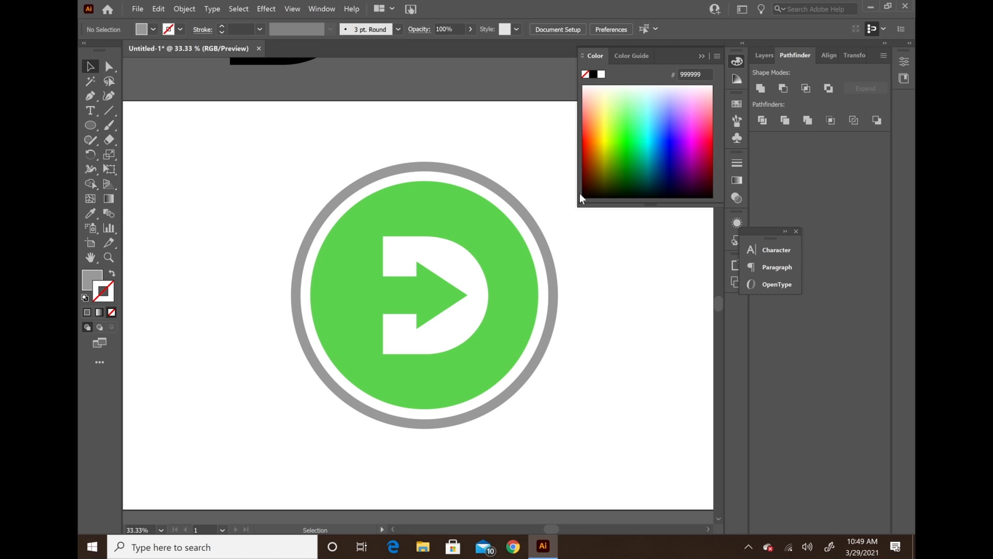
Step: Collapse the floating colour picker to clear the canvas around the emblem
scroll(485, 377, "right", 1)
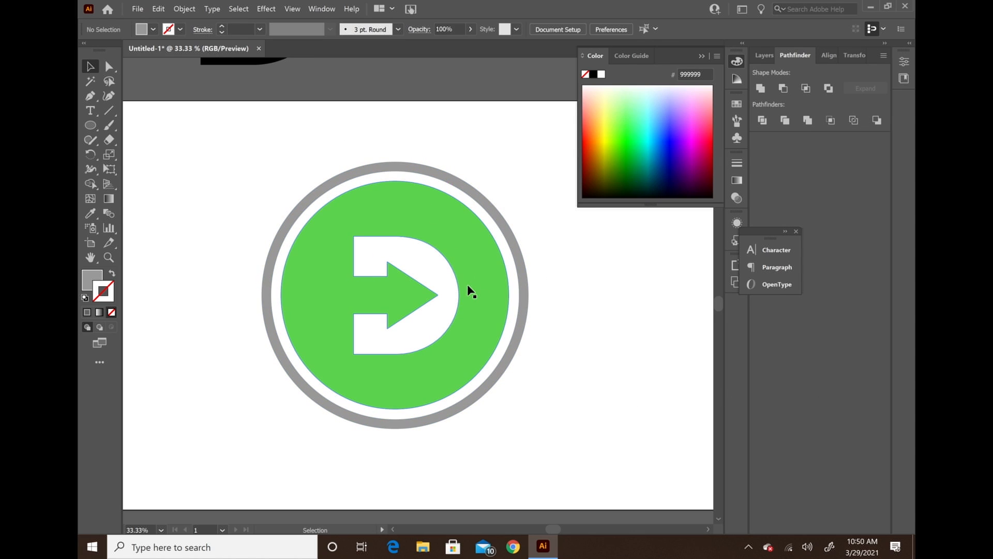
scroll(500, 333, "right", 2)
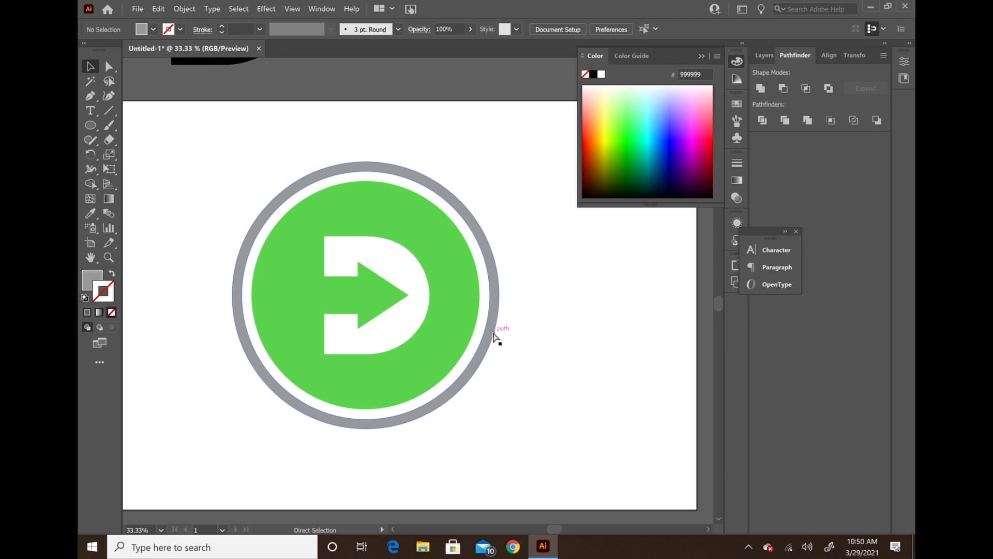
left_click(701, 56)
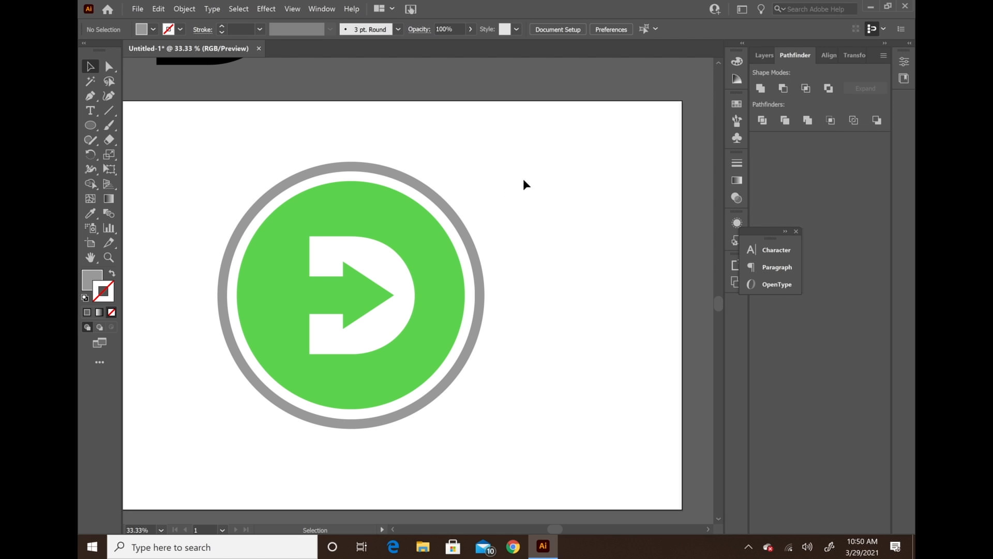
Step: Try selecting the emblem's parts and moving them sideways on the artboard, and undo the move
left_click_drag(249, 156, 552, 395)
scroll(562, 412, "up", 1)
scroll(563, 413, "left", 4)
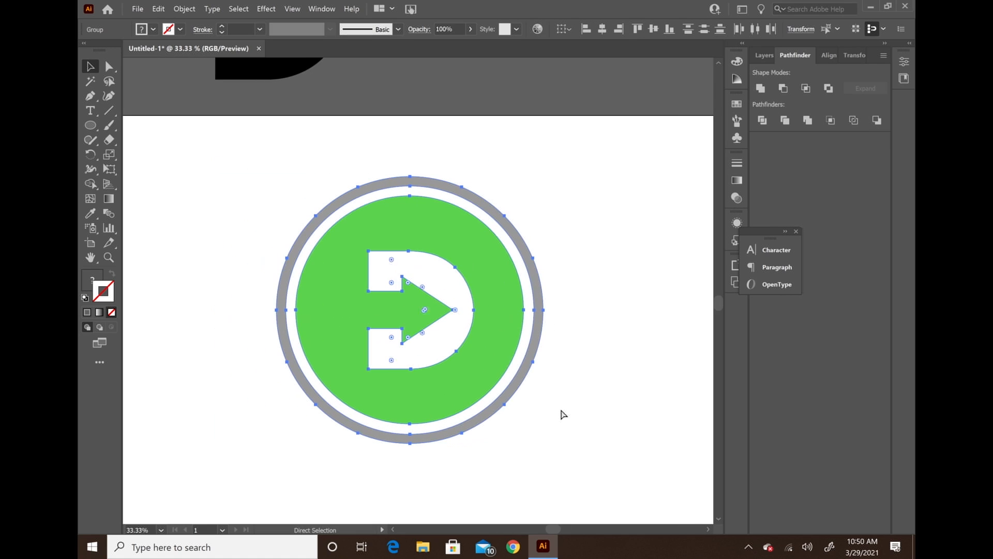
scroll(564, 410, "down", 4)
left_click(548, 223, "shift")
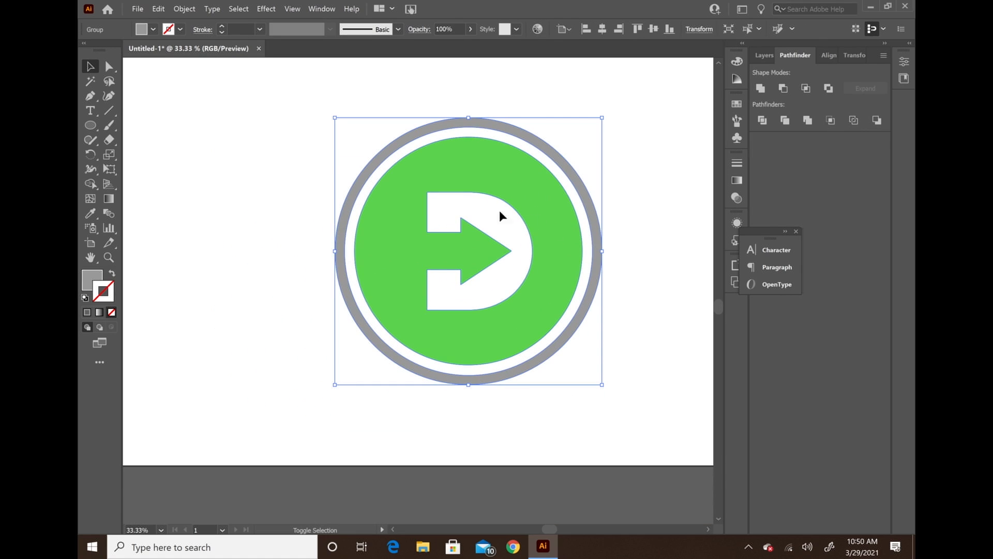
left_click(535, 202)
left_click_drag(535, 201, 416, 200)
key("ctrl+z")
Step: Select the green circle and grey ring together, scale the emblem down and place it in the left half of the artboard
left_click_drag(299, 94, 622, 438)
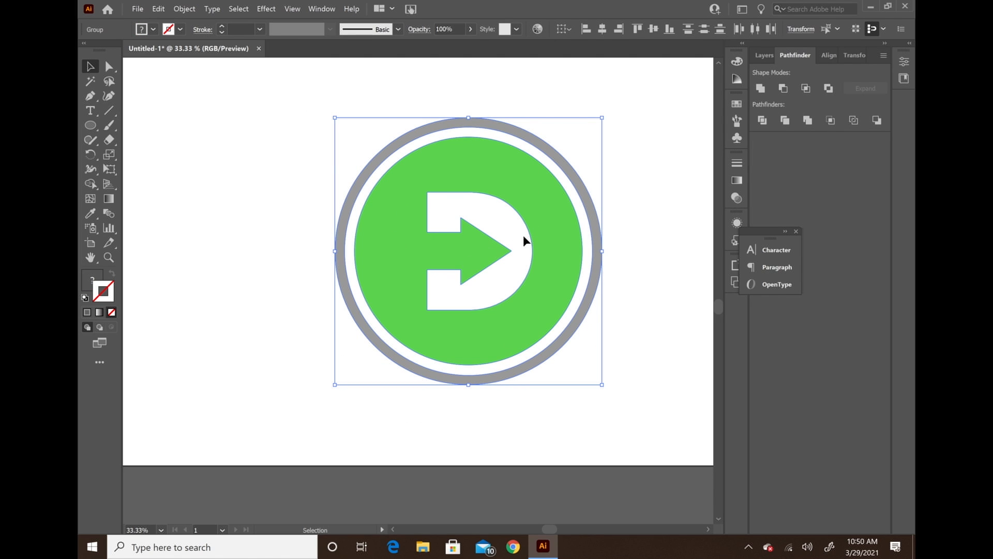
left_click_drag(550, 228, 420, 225)
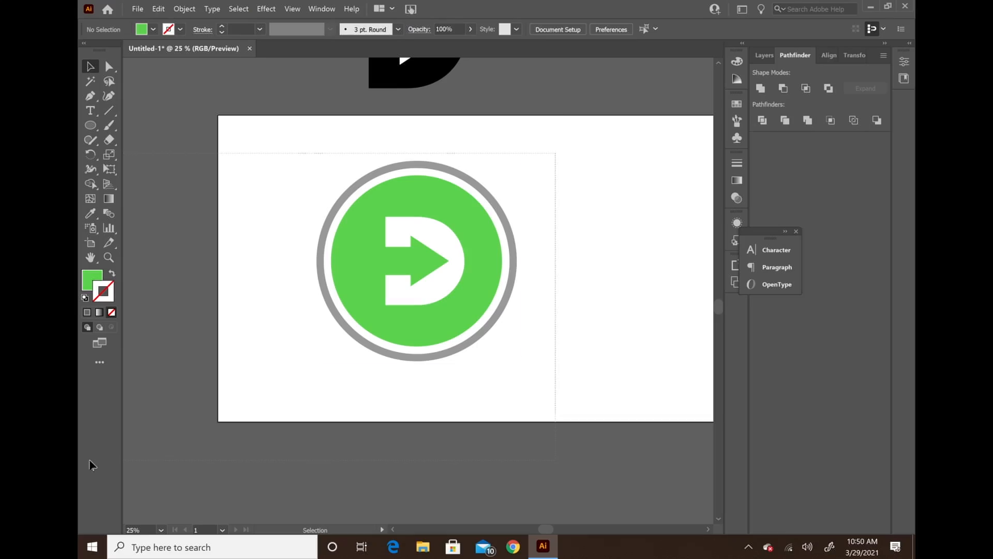
left_click(507, 188)
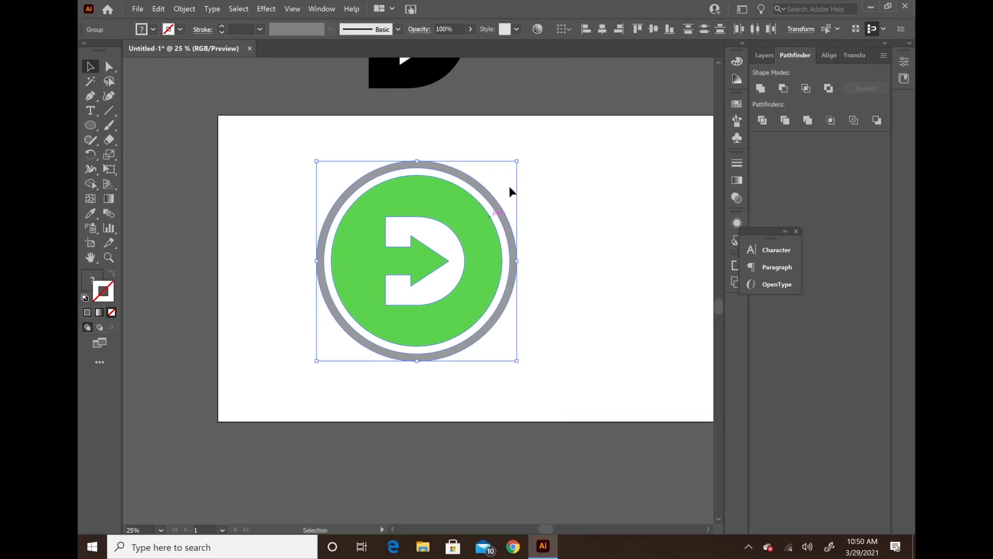
left_click_drag(515, 161, 470, 148)
left_click_drag(434, 270, 387, 244)
left_click(519, 243)
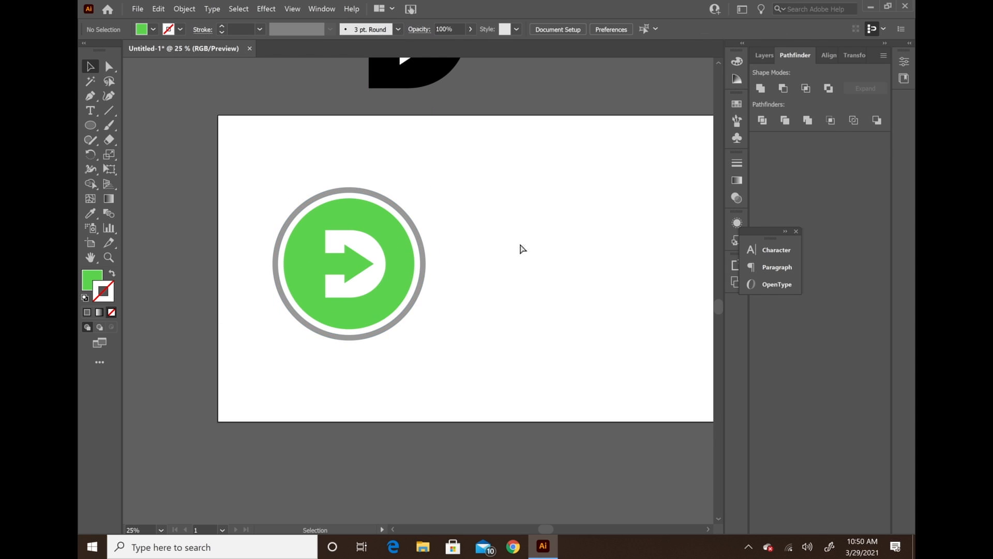
Step: Draw a large text frame on the artboard to the right of the emblem and clear its contents
scroll(519, 243, "right", 3)
left_click(90, 110)
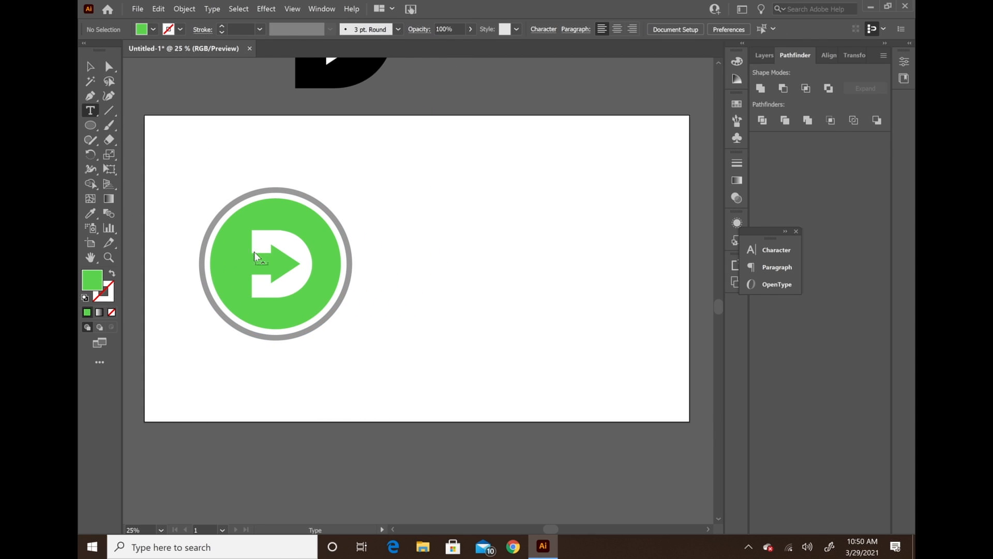
left_click_drag(379, 187, 668, 353)
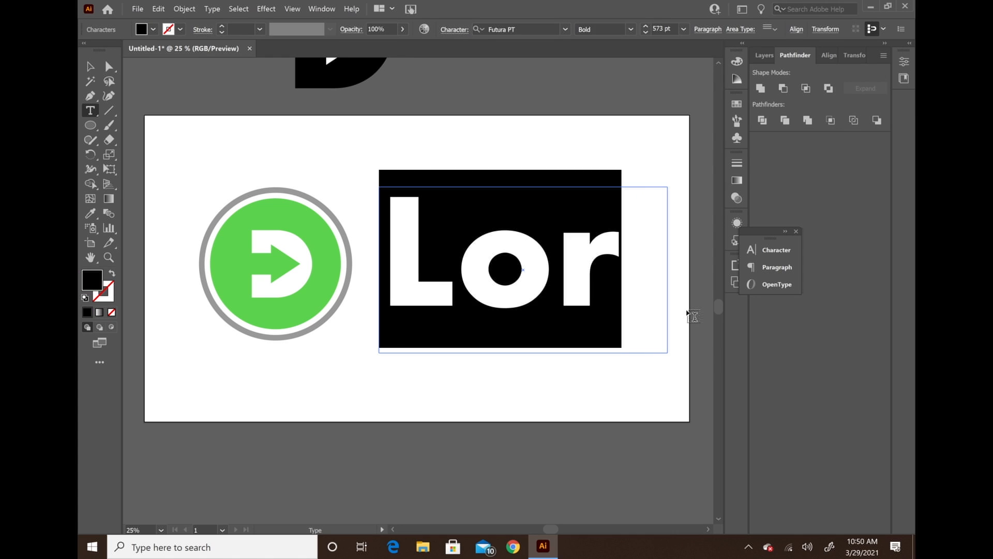
type("Da")
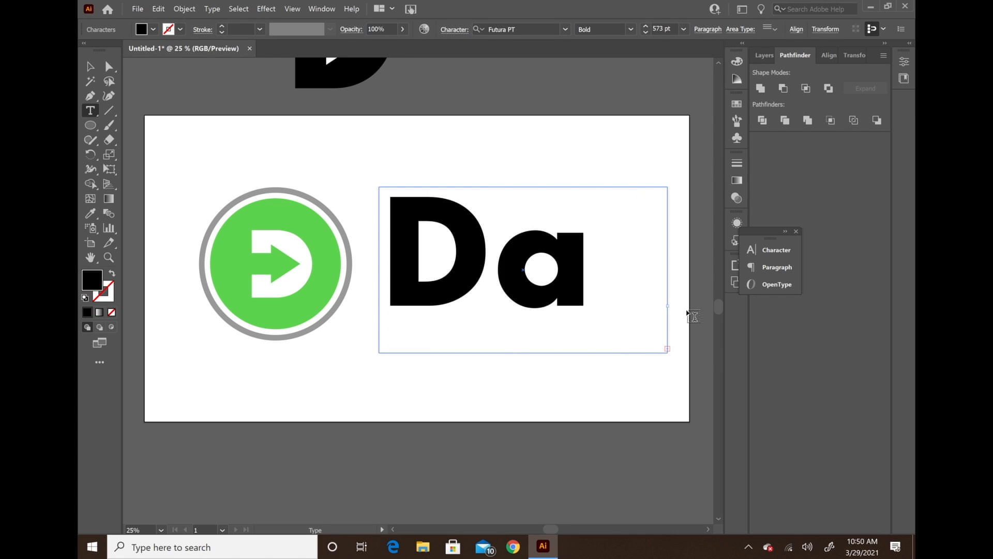
key("BackSpace")
key("BackSpace")
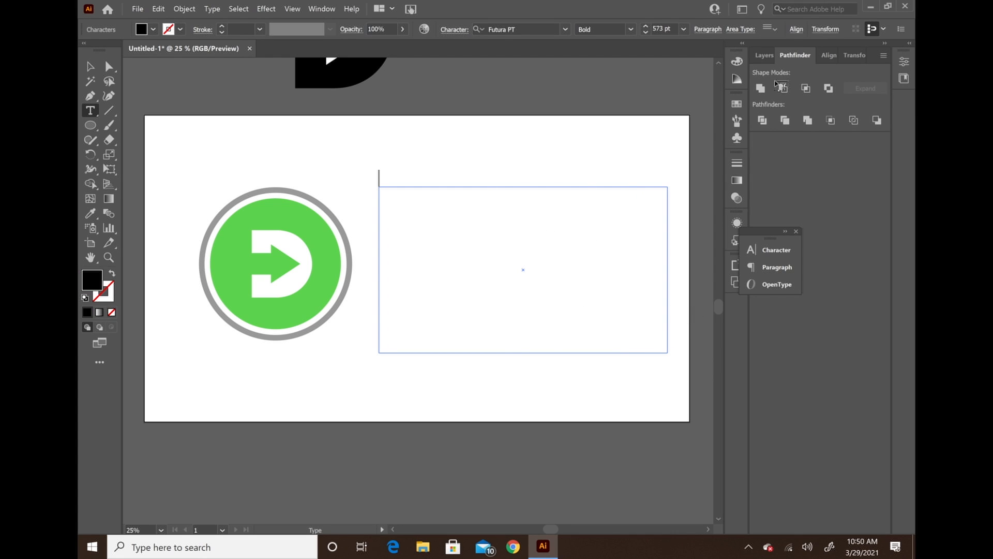
Step: Set the font size to 243 pt and enter "Davidson" in the text frame
left_click_drag(660, 26, 655, 27)
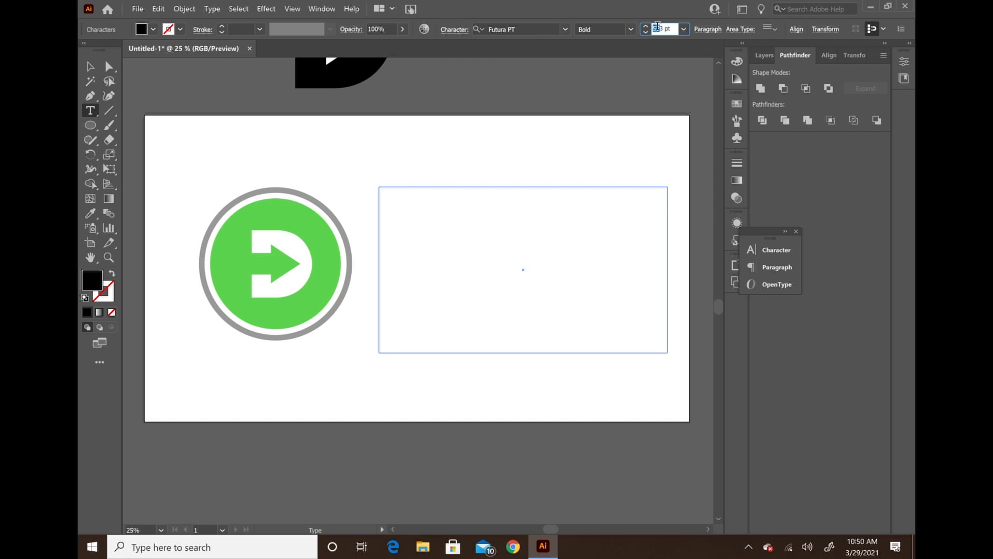
type("21")
key("Return")
type("DAVI")
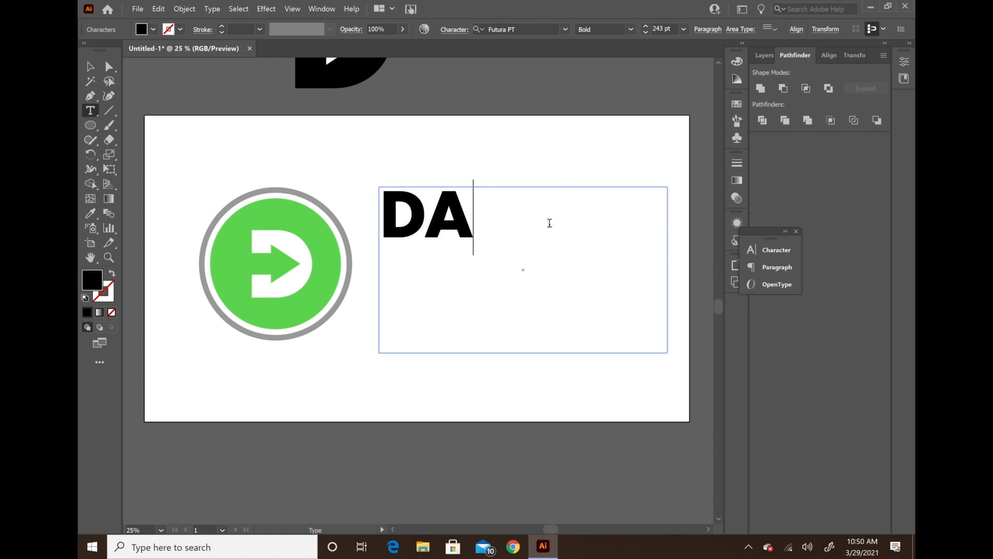
key("BackSpace")
key("BackSpace")
key("BackSpace")
type("avid")
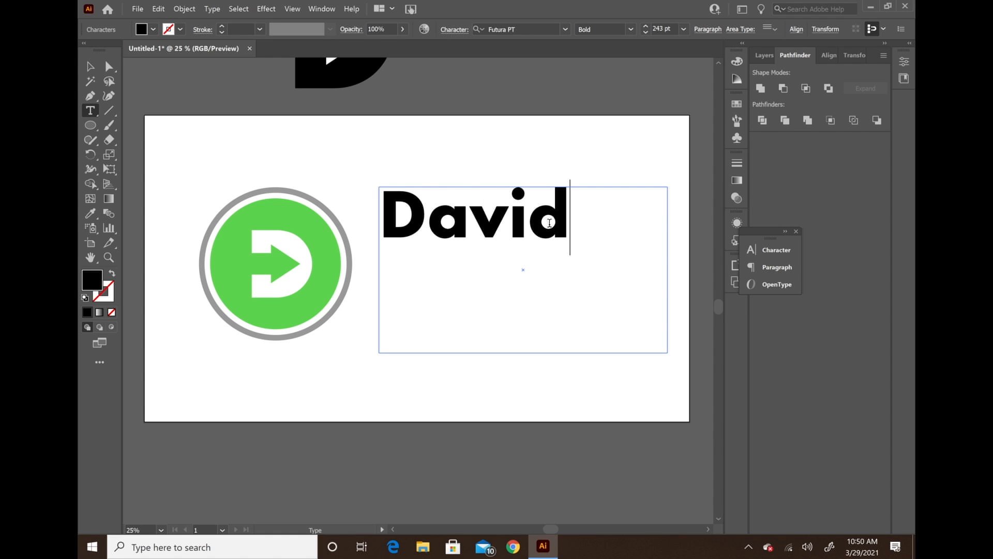
type("son")
Step: Select the whole "Davidson" text and reduce its font size to 154 pt
key("shift+Up")
key("shift+Up")
left_click_drag(644, 29, 643, 29)
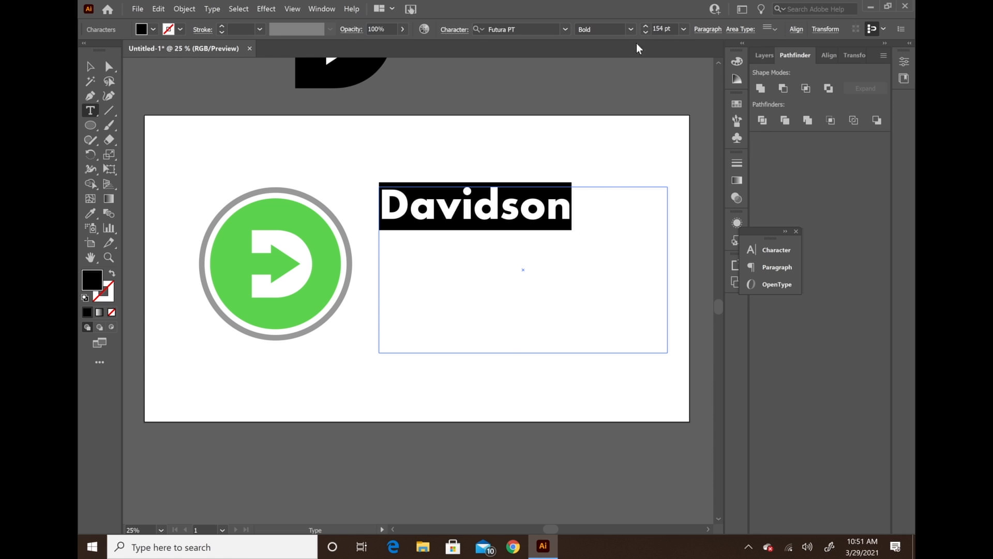
Step: Add "Transportation" after "Davidson" and set all of the text to 142 pt
left_click(609, 208)
type("j")
key("BackSpace")
type("Trna")
key("BackSpace")
key("BackSpace")
type("ans")
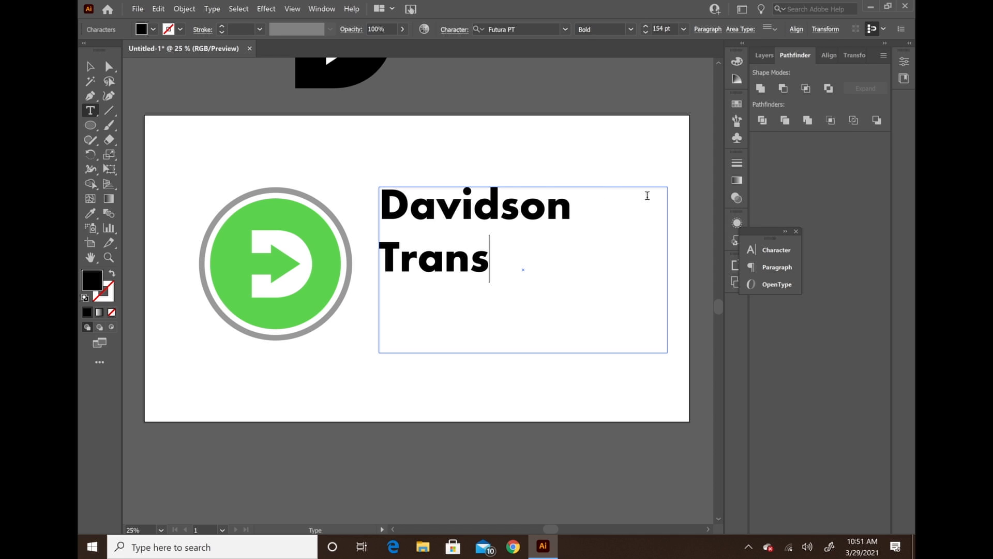
type("portation")
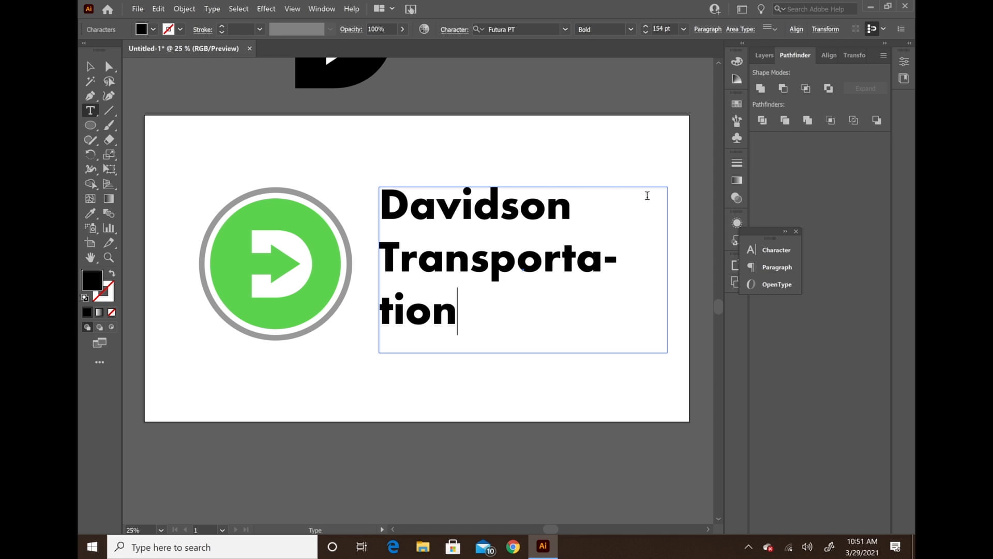
left_click_drag(558, 285, 536, 74)
left_click(646, 32)
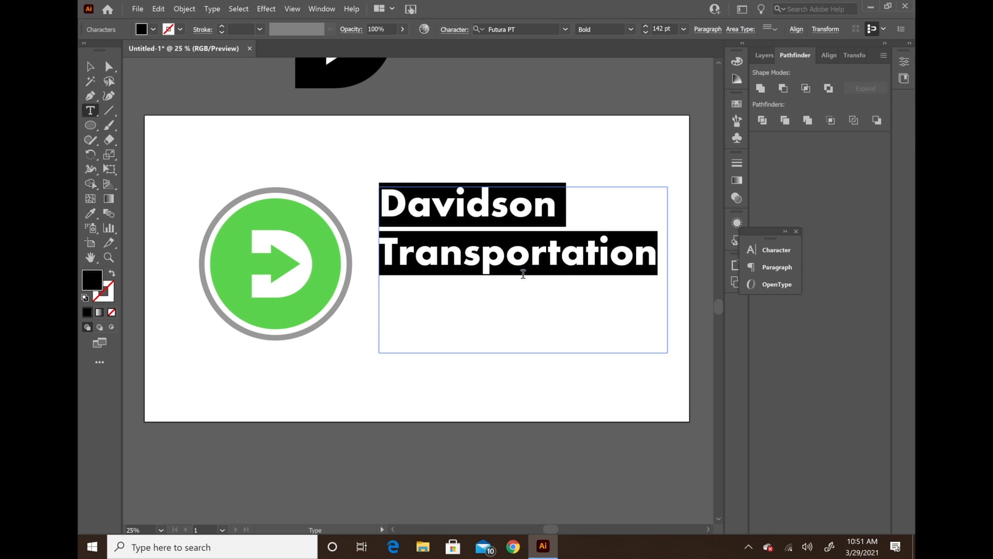
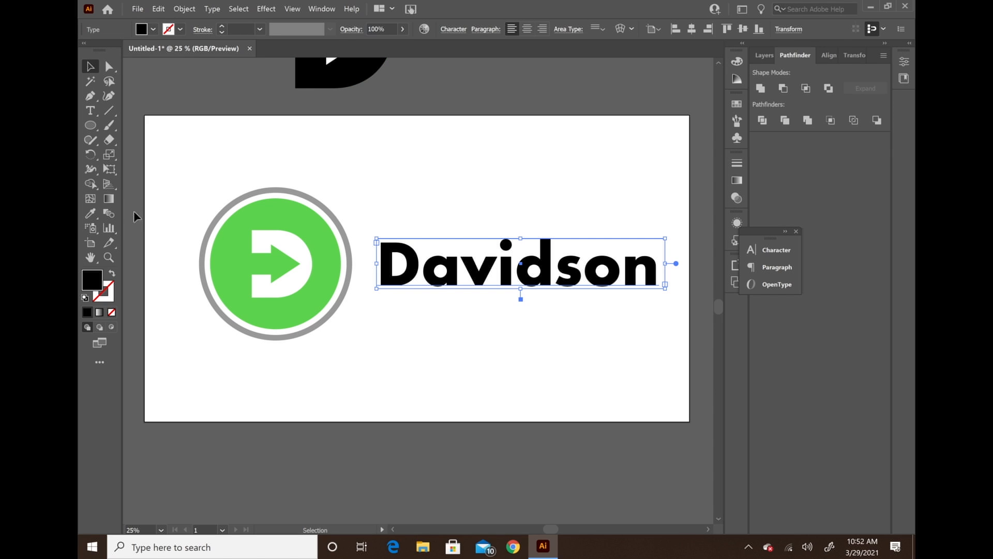
Step: Copy the emblem's green fill onto the "Davidson" text with the Eyedropper and deselect it
left_click(95, 210)
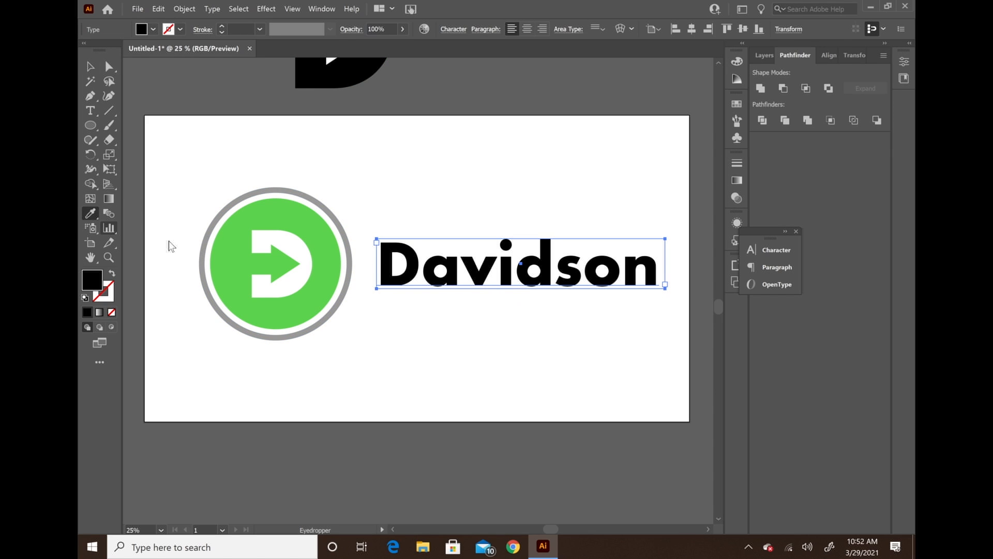
left_click(218, 250)
left_click(90, 66)
left_click(382, 181)
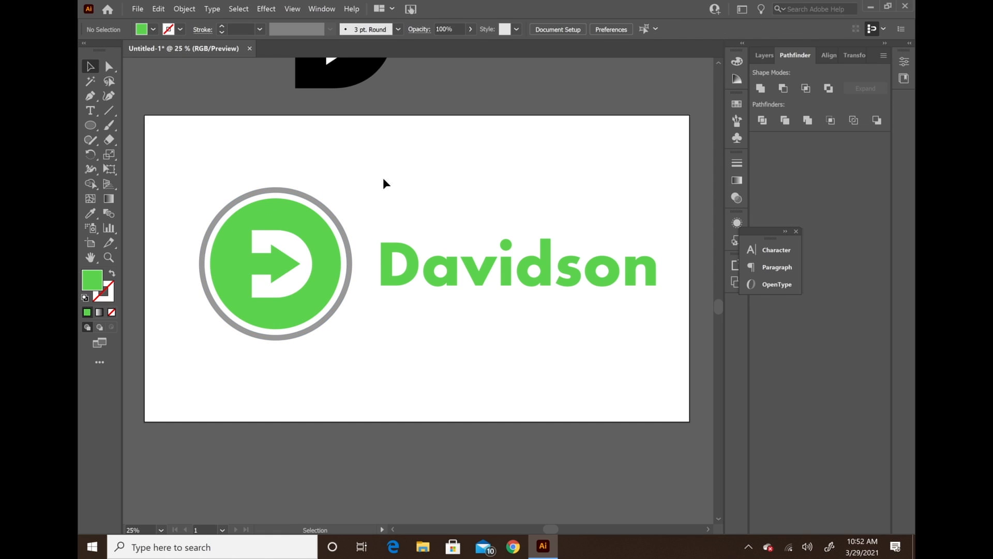
Step: Select the "Davidson" characters, recolour them with the outer ring's grey using the Eyedropper, and deselect
left_click(477, 262)
double_click(477, 262)
double_click(478, 262)
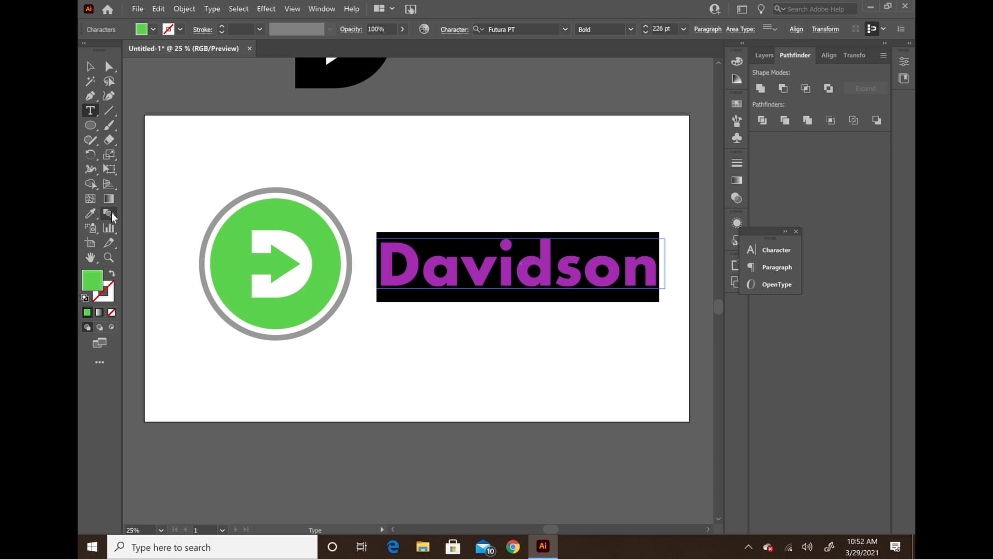
left_click(90, 213)
left_click(287, 192)
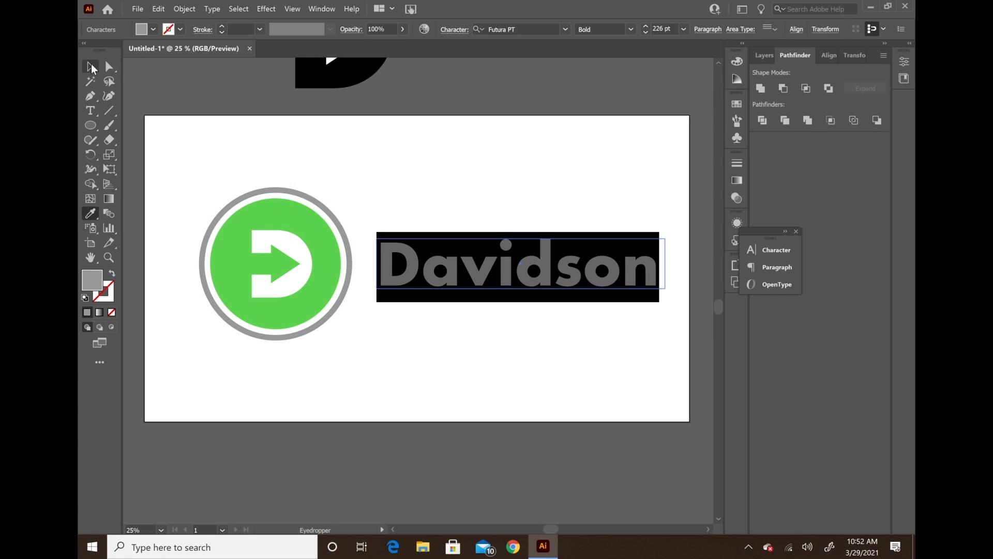
left_click(90, 66)
left_click(393, 151)
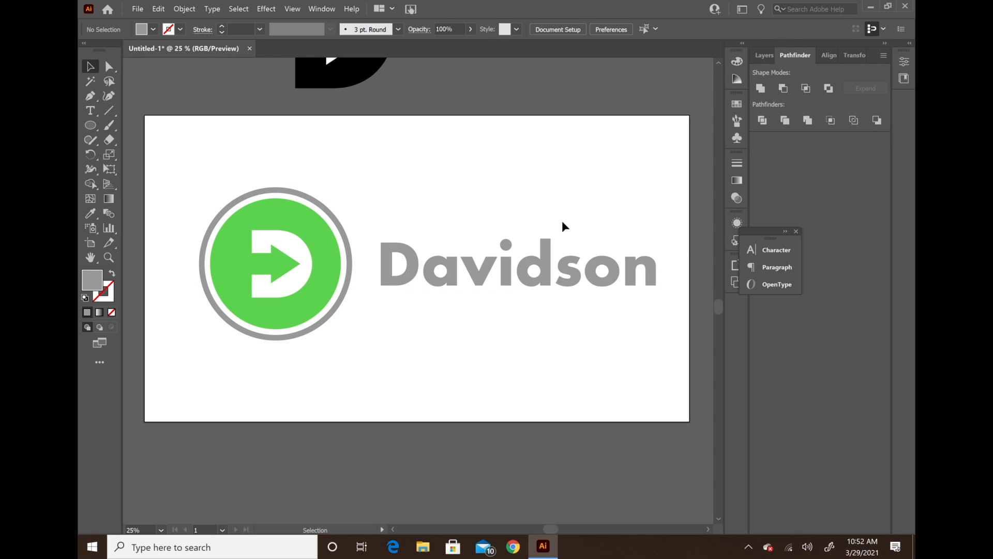
Step: Undo the grey and green recolouring of the "Davidson" text and leave the text deselected
key("ctrl+z")
key("ctrl+z")
left_click(484, 248)
triple_click(410, 271)
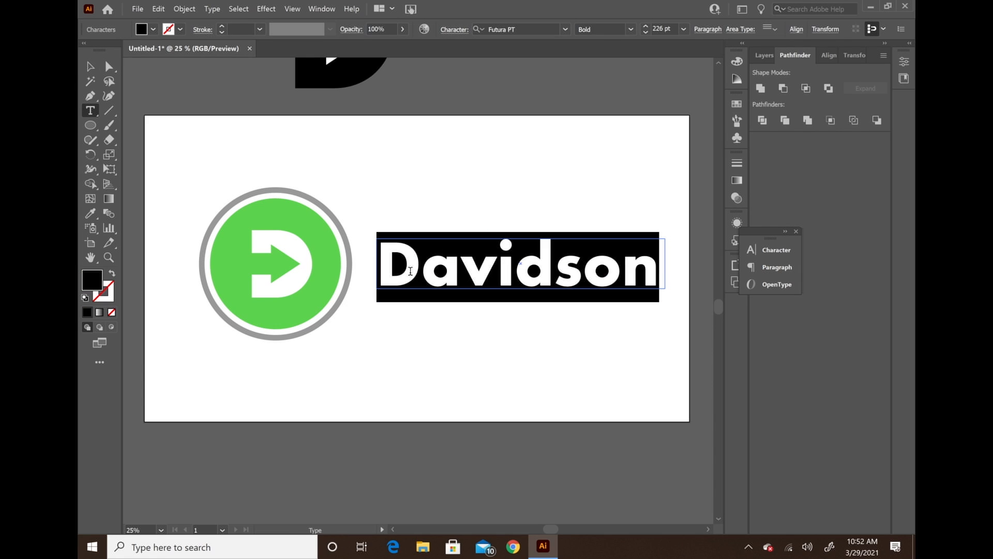
left_click(89, 66)
left_click(408, 174)
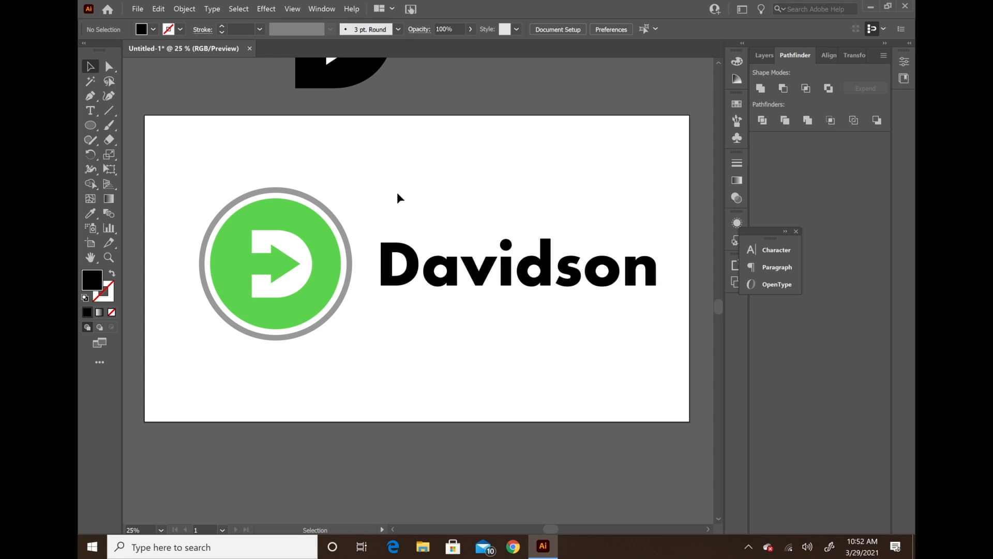
Step: Scale the emblem down proportionally to slightly taller than the "Davidson" lettering, keeping it just left of the text
left_click(286, 261)
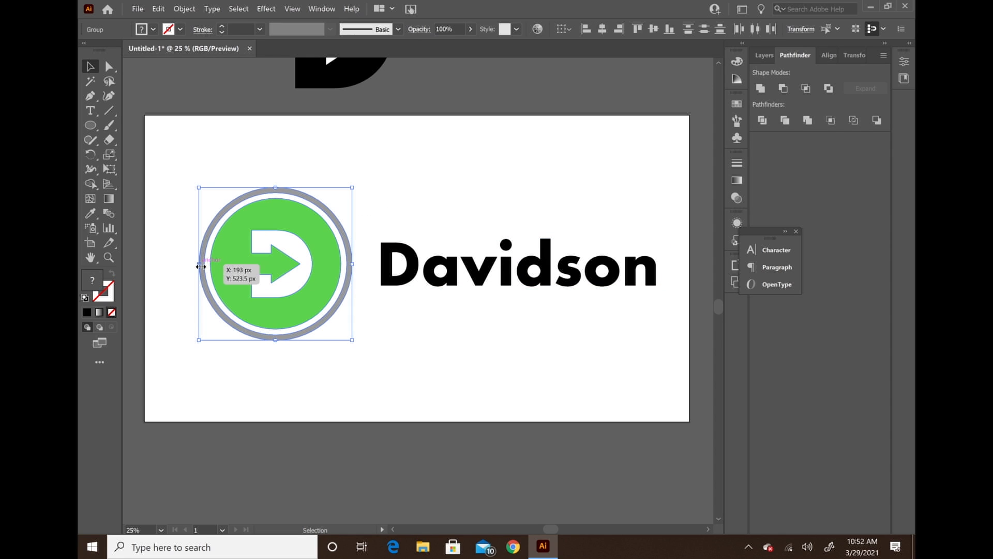
left_click_drag(201, 267, 321, 271)
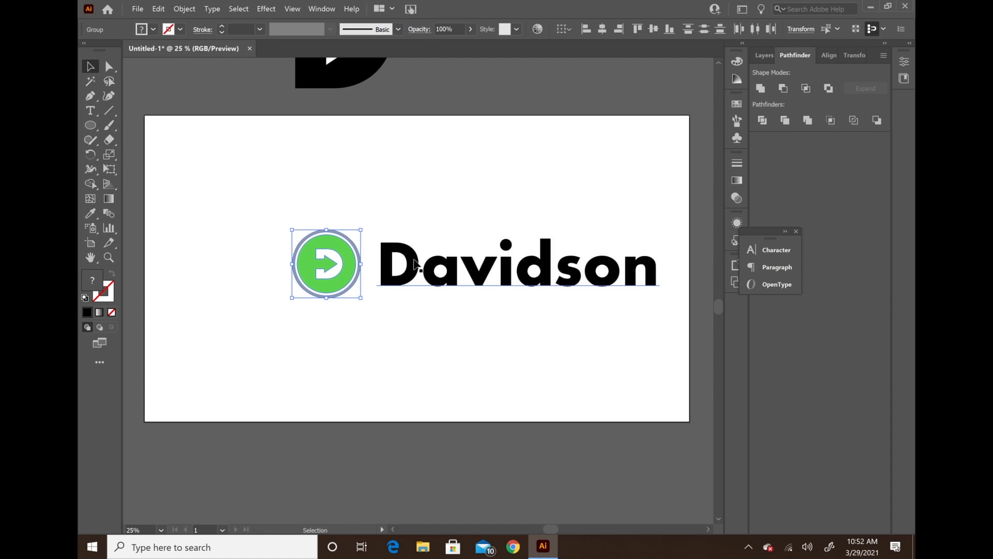
Step: Enlarge the emblem slightly and proportionally about its centre, then deselect it
mouse_move(360, 228)
left_mouse_down()
mouse_move(372, 217)
mouse_move(366, 221)
left_mouse_up()
left_click(405, 180)
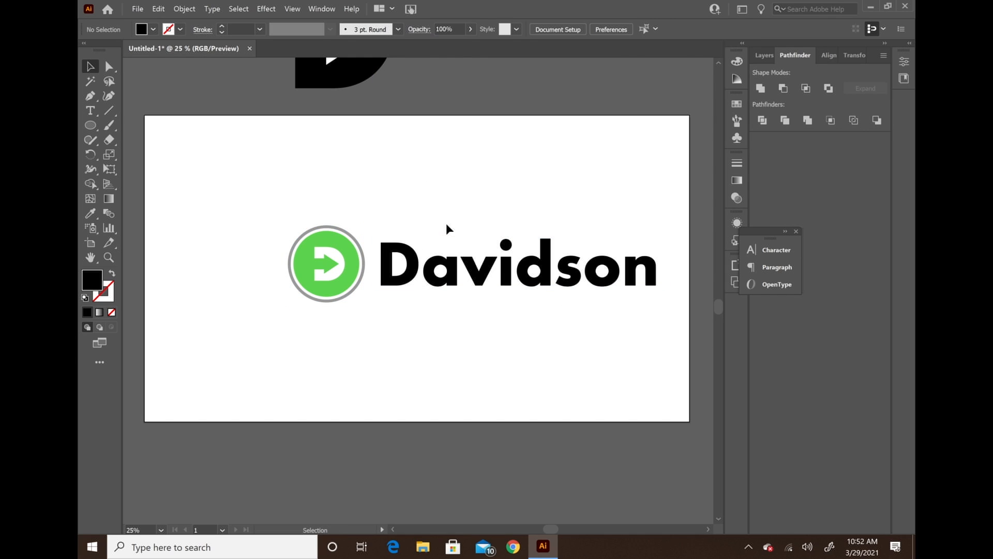
left_click_drag(446, 224, 371, 282)
left_click_drag(408, 248, 373, 298)
key("ctrl+z")
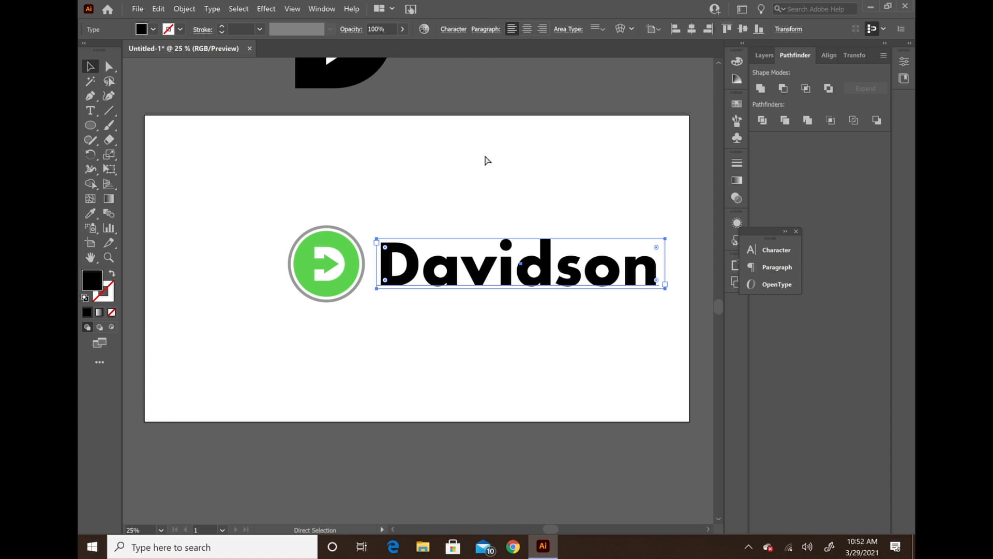
Step: Move the emblem and "Davidson" text together to the left so the pair sits centred on the artboard
left_click_drag(472, 211, 306, 315)
left_click_drag(321, 280, 296, 277)
left_click(469, 318)
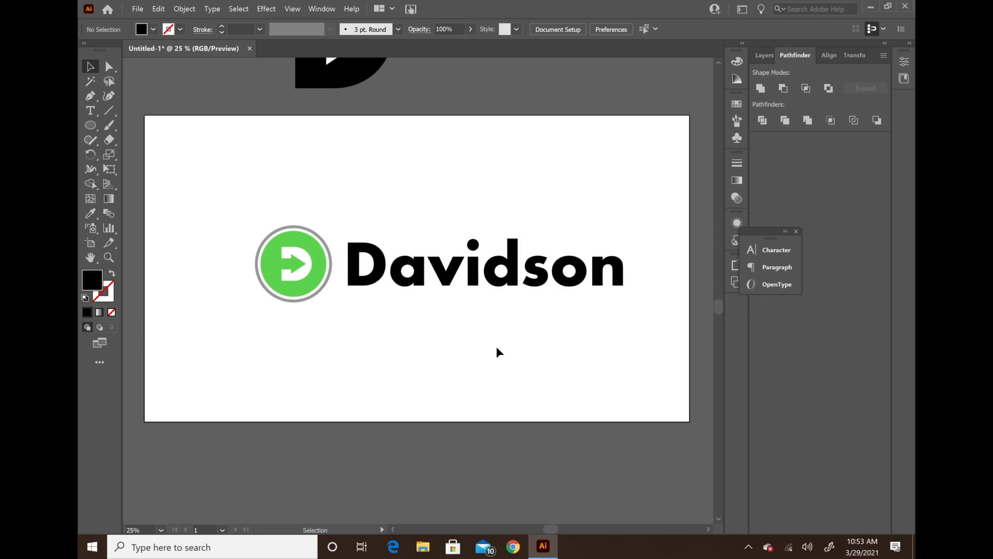
scroll(495, 361, "left", 4)
scroll(498, 355, "right", 3)
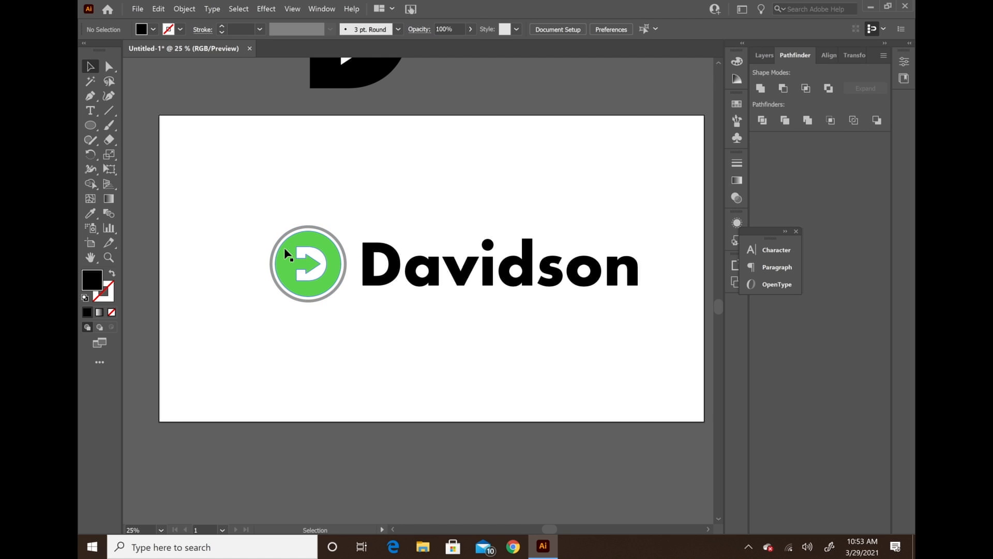
Step: Draw a circle with the Ellipse tool over the emblem, matching the outer edge of its grey ring
left_click(271, 281)
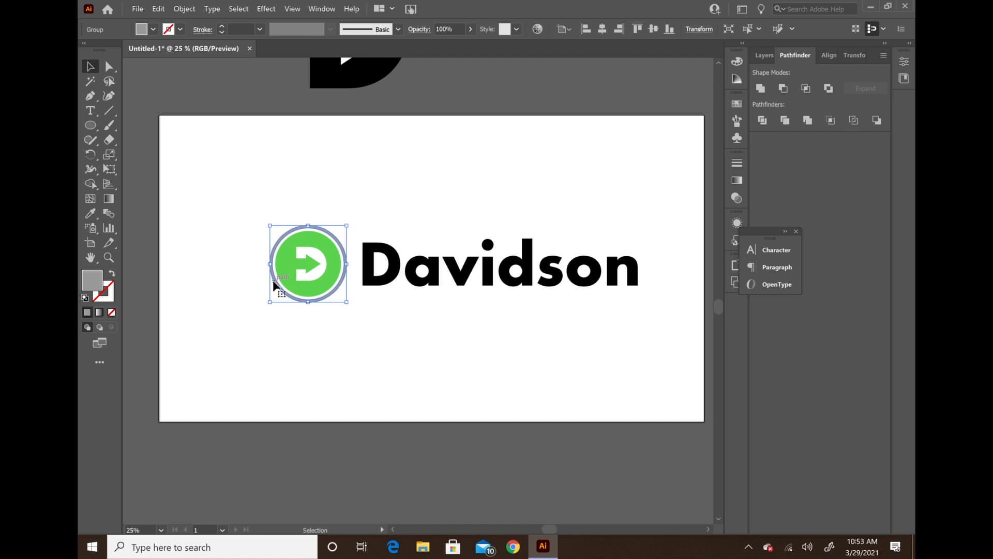
key("ctrl+equal")
key("ctrl+equal")
key("ctrl+equal")
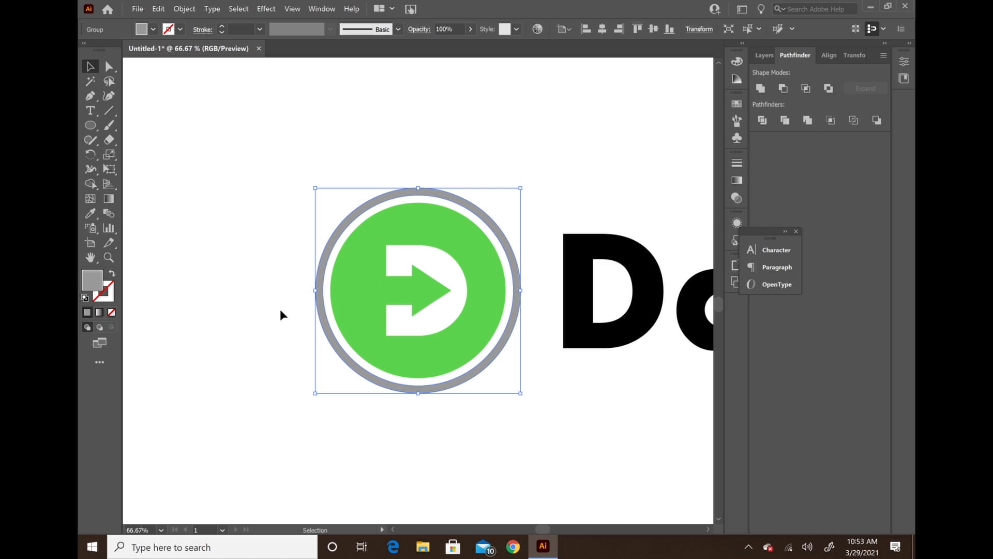
left_click(238, 274)
left_click(335, 233)
left_click(90, 127)
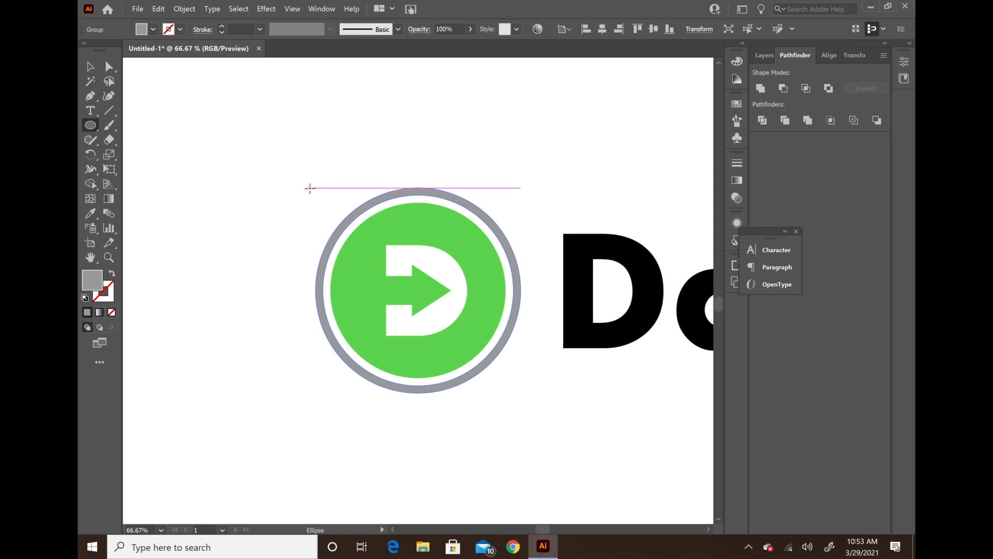
left_click_drag(315, 188, 519, 341)
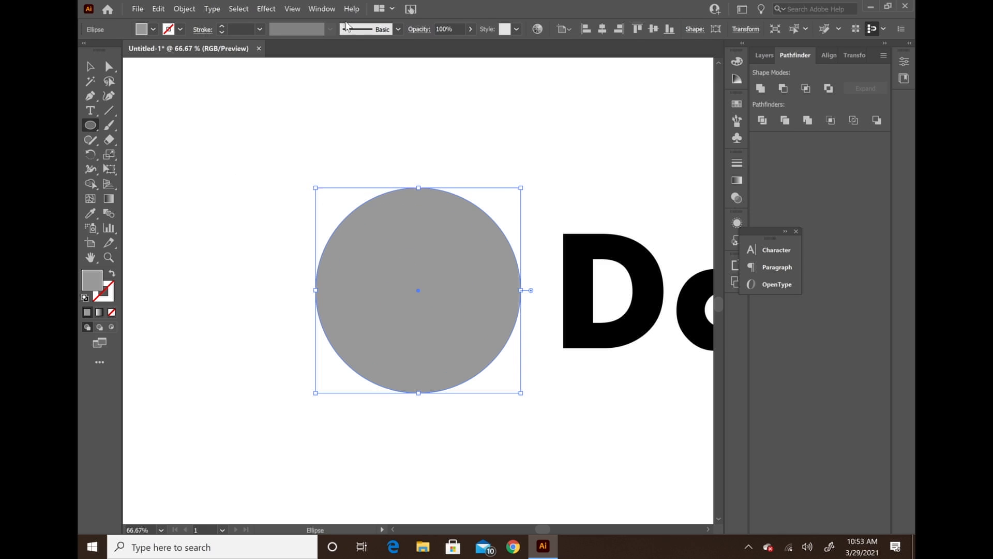
Step: Swap the new circle's fill and stroke to make it a grey outline and set its stroke weight to 40 pt
left_click(112, 273)
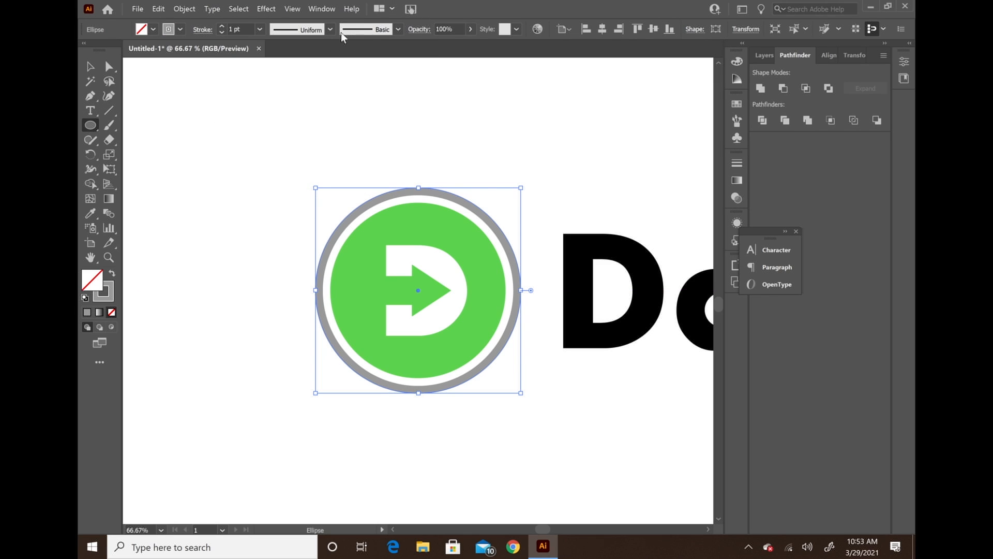
left_click(258, 30)
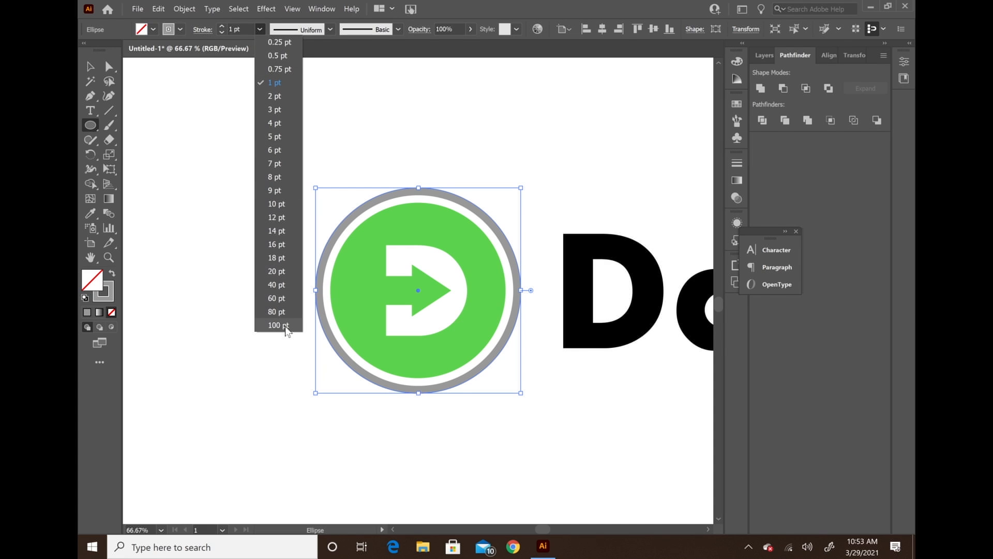
left_click(285, 327)
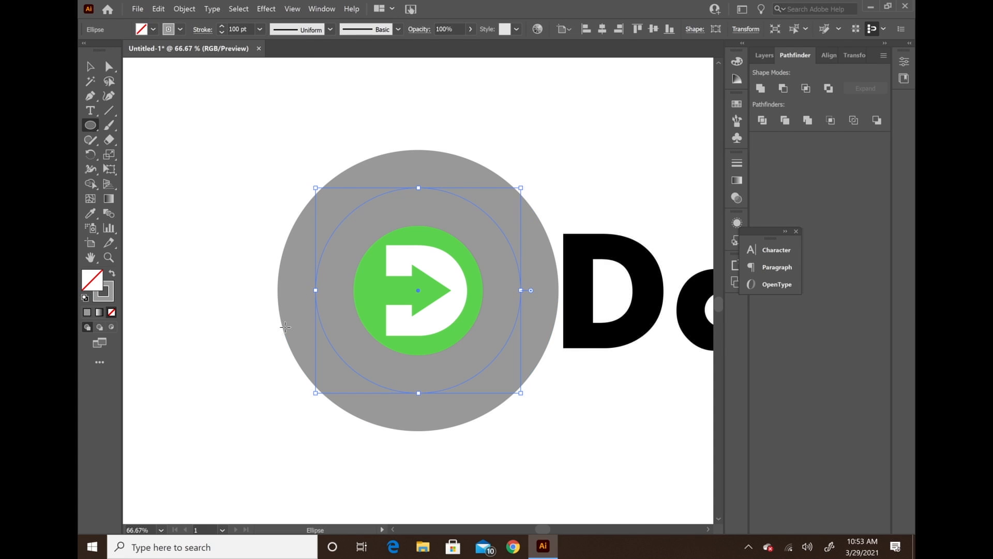
left_click(259, 29)
left_click(286, 286)
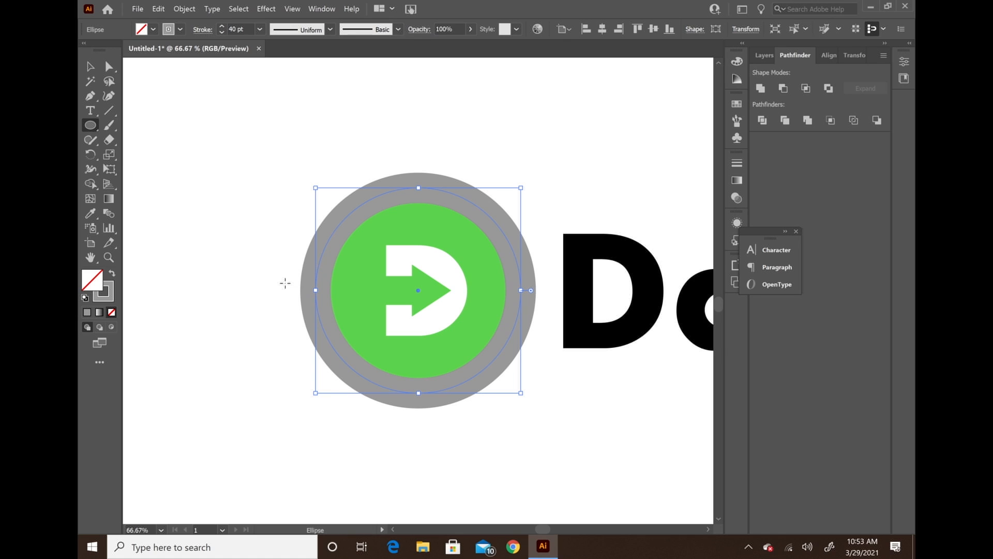
Step: Scale the outlined circle up about its centre to about 289 px wide and remove the original thin grey ring beneath it
left_click(90, 67)
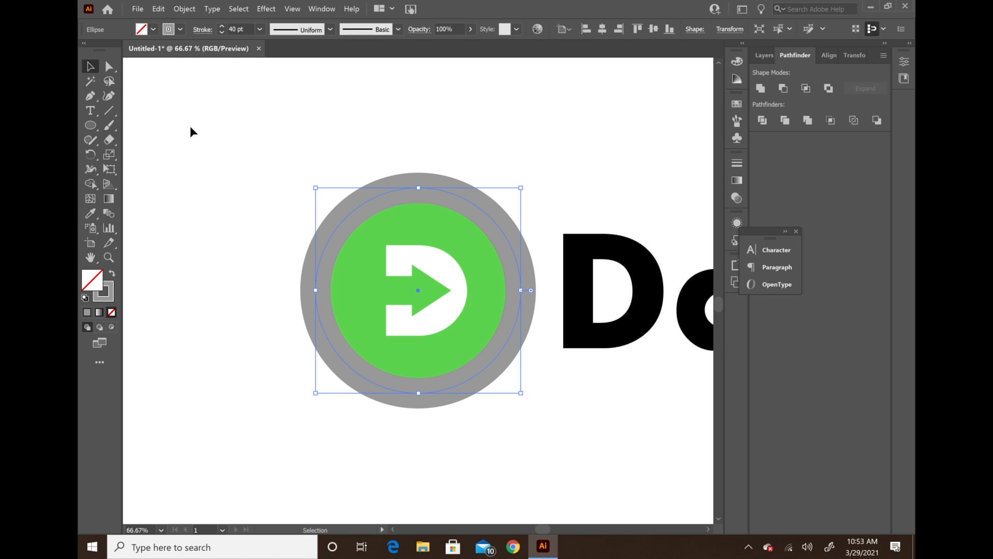
left_click(191, 132)
left_click(388, 188)
left_click_drag(518, 189, 529, 178)
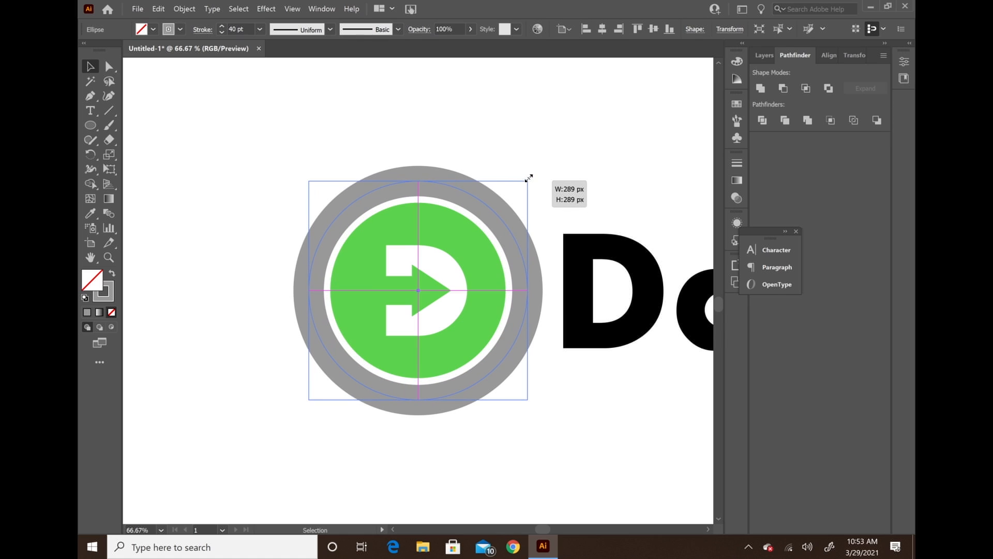
left_click(487, 221)
left_click(537, 151)
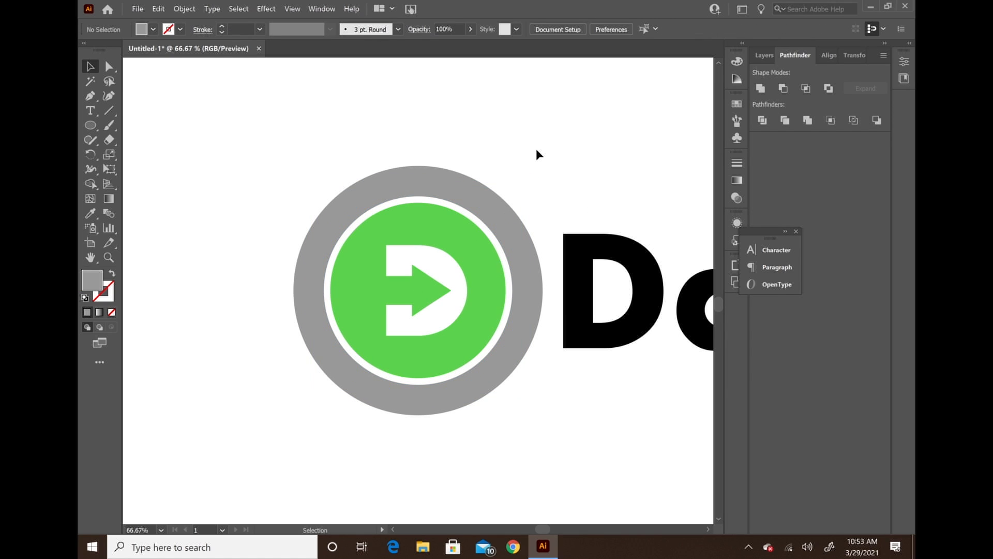
Step: Enlarge the grey outlined circle to widen the white gap, and scale the whole emblem down proportionally about its centre
left_click(484, 209)
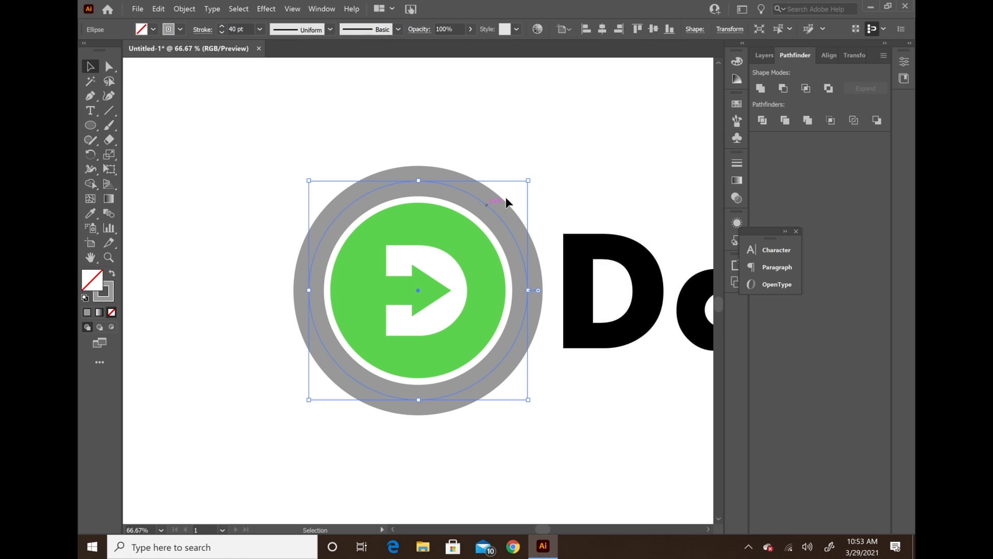
left_click_drag(528, 181, 551, 158)
left_click_drag(532, 117, 290, 445)
left_click_drag(552, 156, 516, 184)
left_click(515, 183)
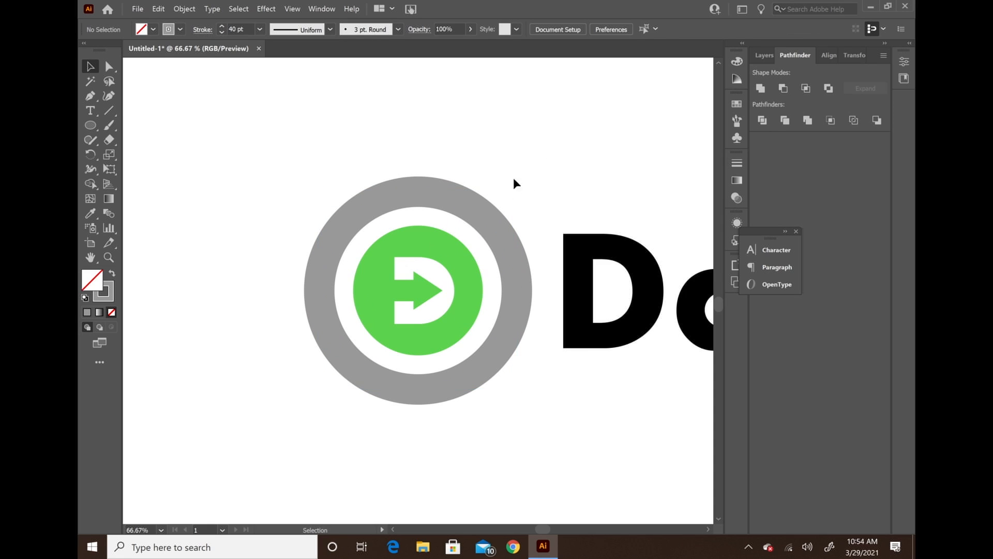
Step: Set the grey ring's stroke weight to 20 pt and shrink the ring about its centre, closer to the green circle
left_click(478, 210)
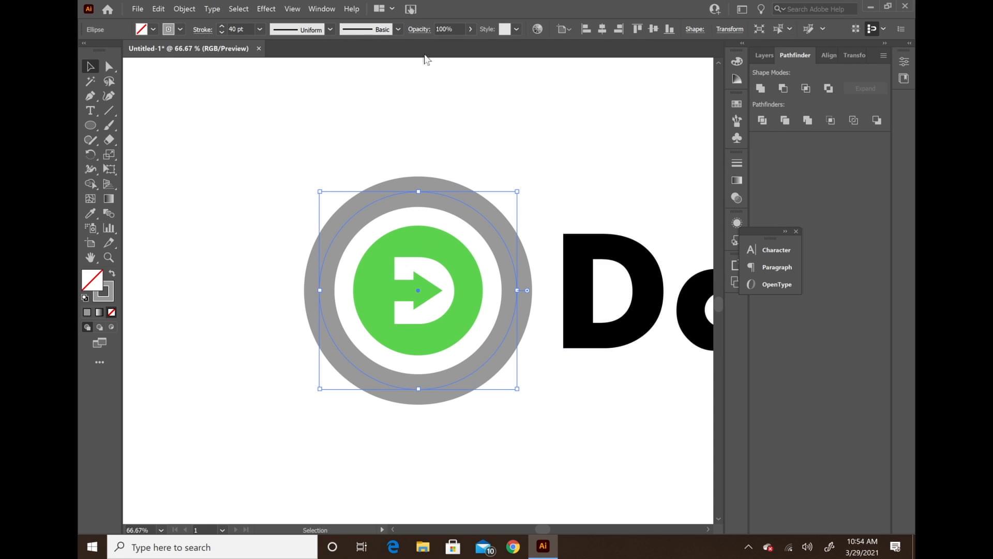
left_click(259, 29)
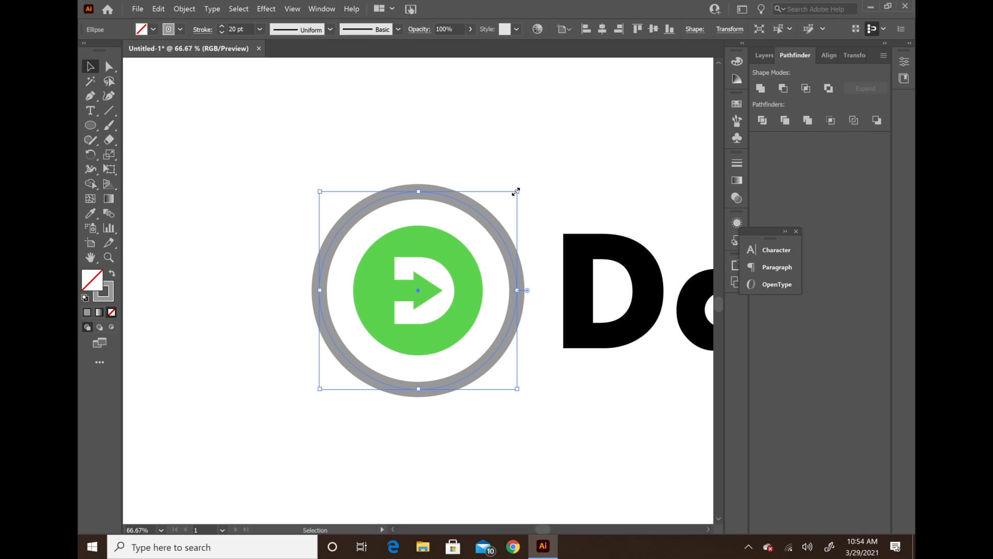
mouse_move(516, 192)
left_mouse_down()
mouse_move(501, 197)
mouse_move(508, 192)
left_mouse_up()
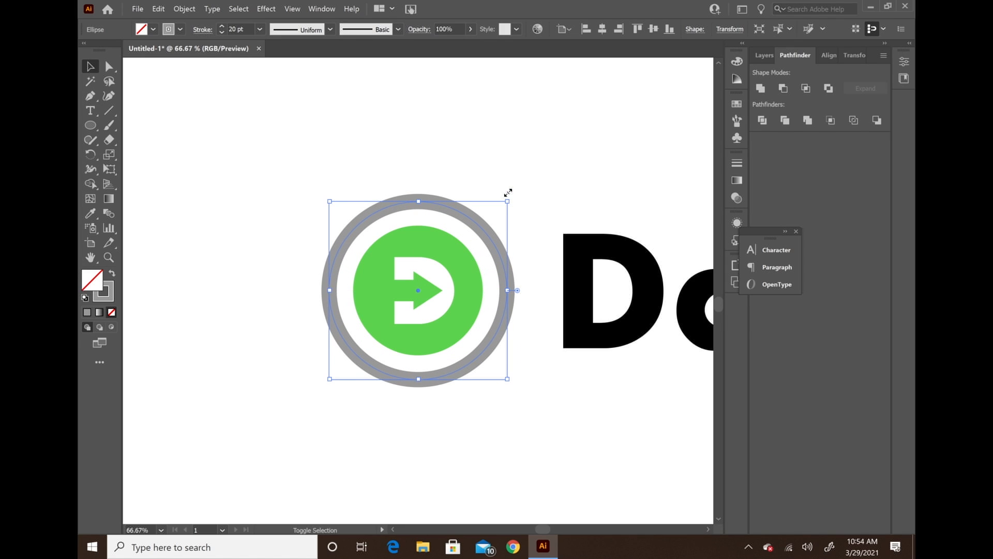
left_click(505, 161)
Step: Expand the grey ring's stroke into a filled shape and deselect it
key("ctrl+minus")
key("ctrl+minus")
key("ctrl+minus")
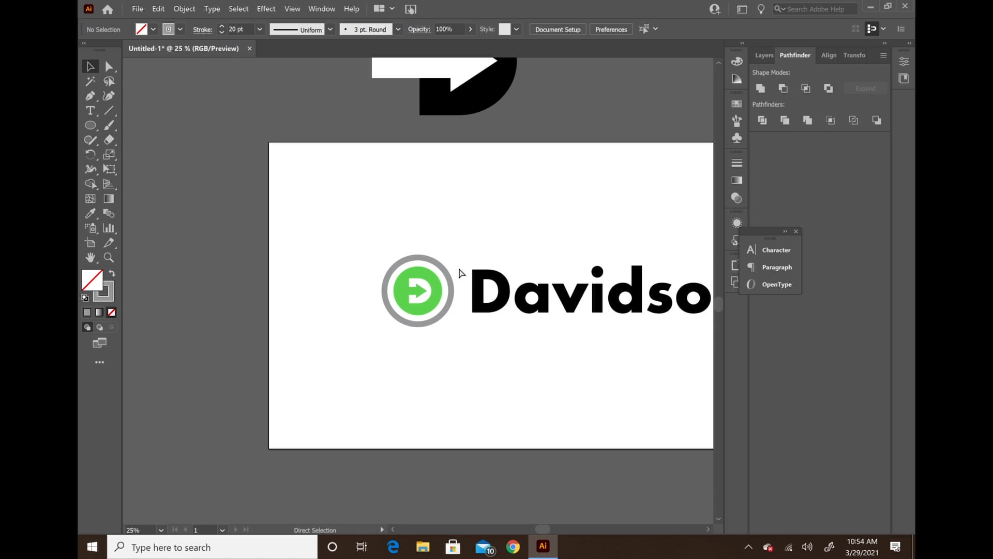
key("ctrl+plus")
key("ctrl+plus")
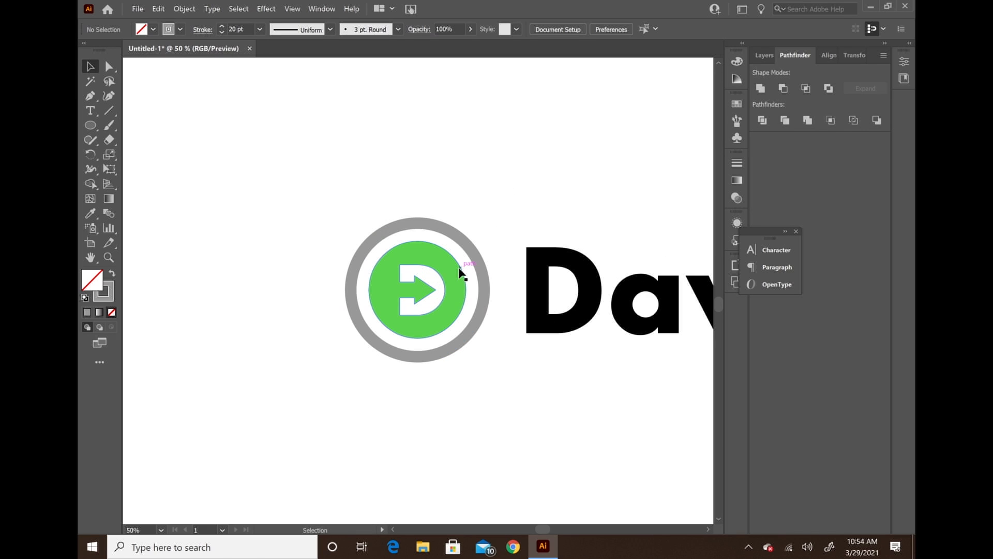
left_click(366, 250)
left_click(184, 9)
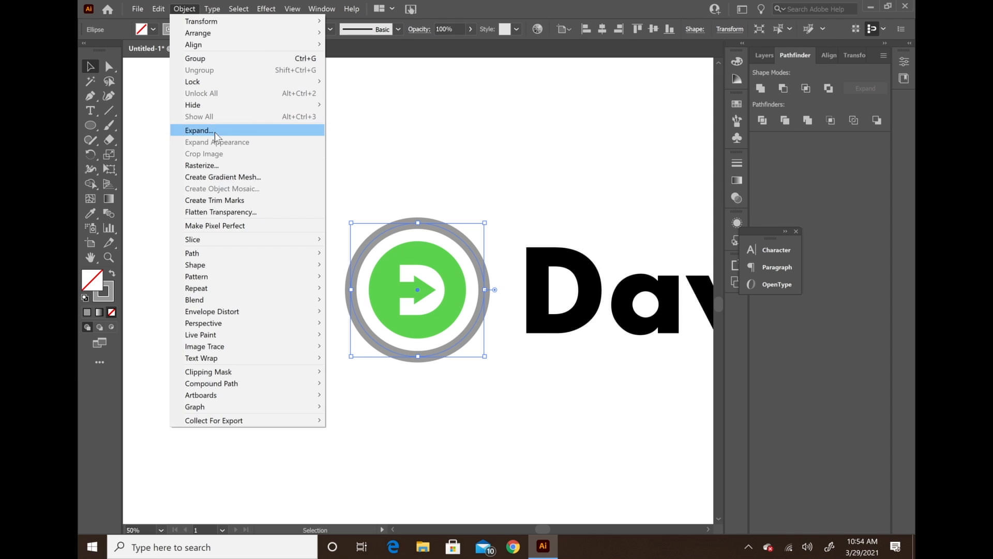
left_click(215, 132)
left_click(441, 342)
left_click(289, 256)
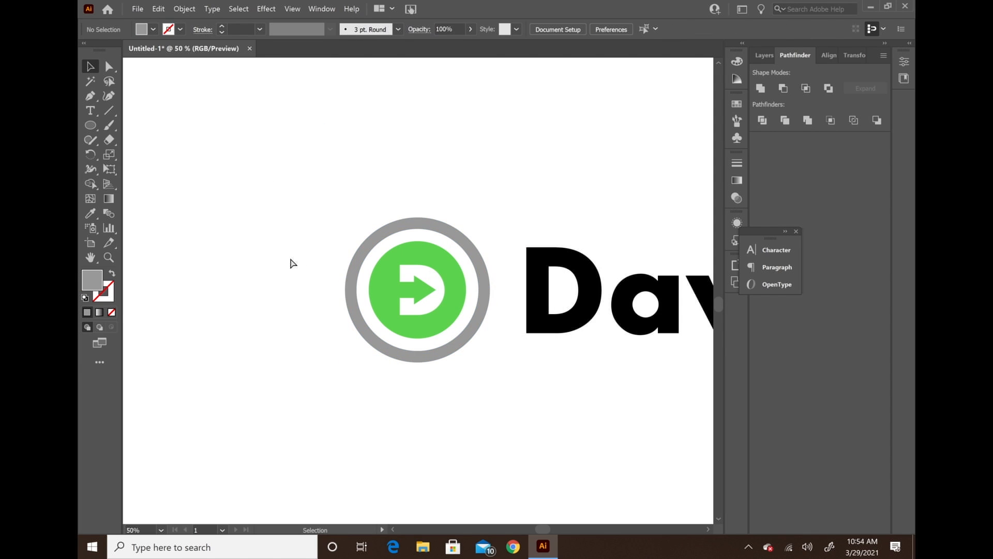
Step: Select the whole emblem and move it slightly right, closer to the "Davidson" lettering
key("ctrl+minus")
scroll(289, 256, "right", 6)
left_click_drag(190, 215, 287, 340)
left_click_drag(257, 300, 263, 300)
left_click(320, 366)
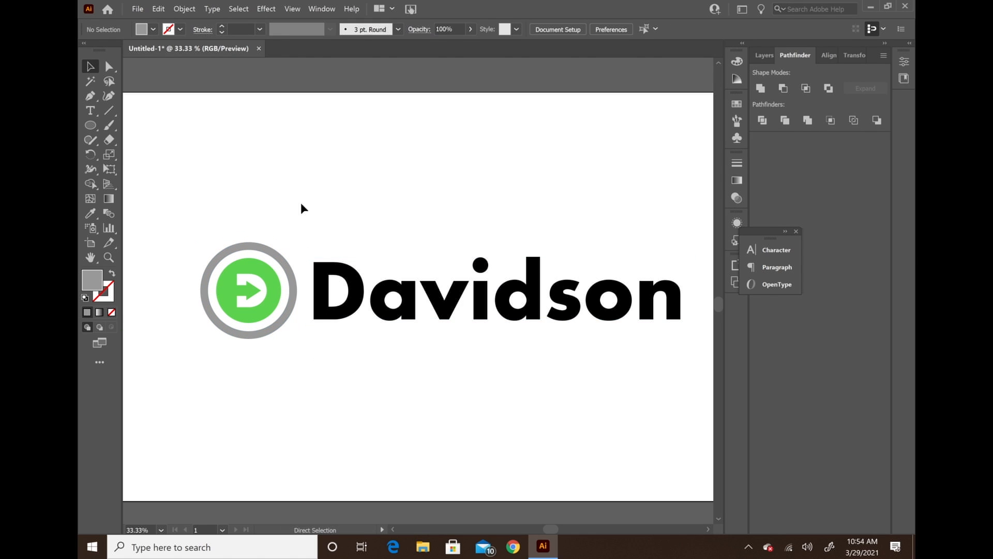
Step: Select the emblem's ring and green badge, display the full alignment options, and leave the emblem deselected
left_click(241, 323)
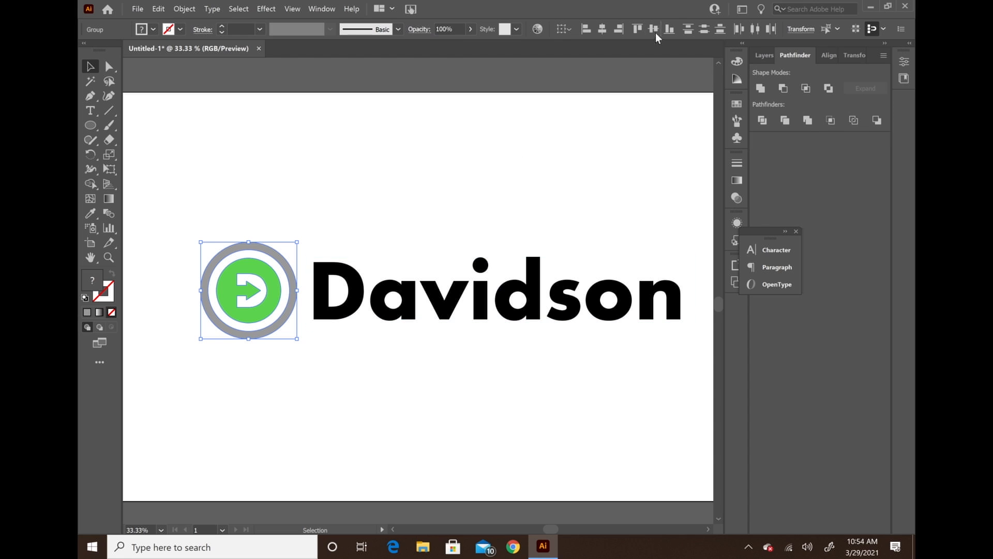
left_click(483, 171)
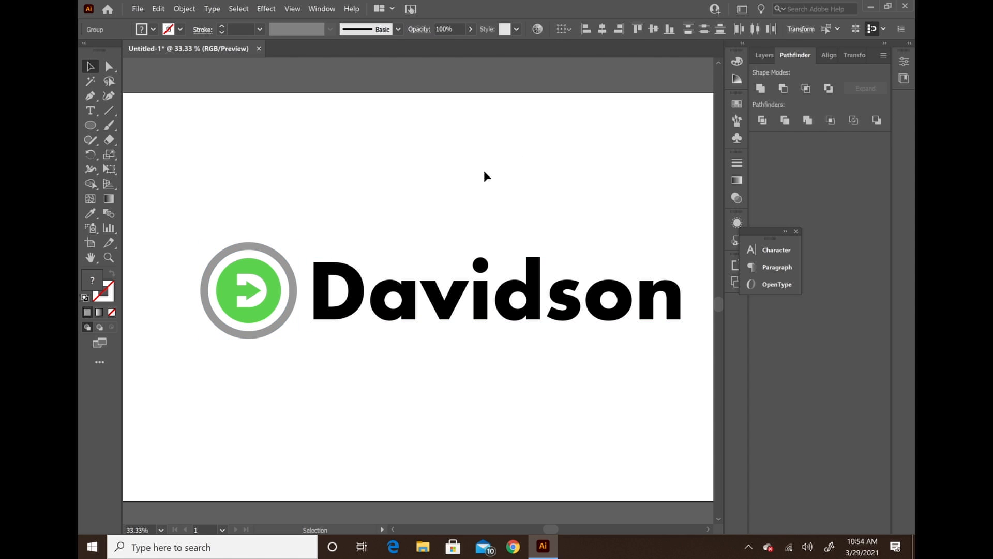
left_click_drag(300, 185, 210, 404)
left_click(321, 9)
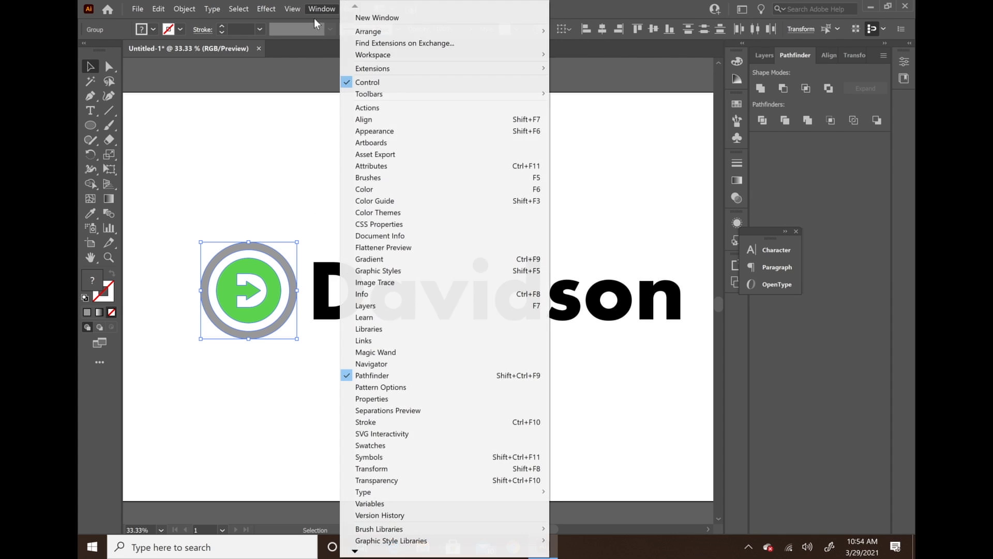
left_click(369, 120)
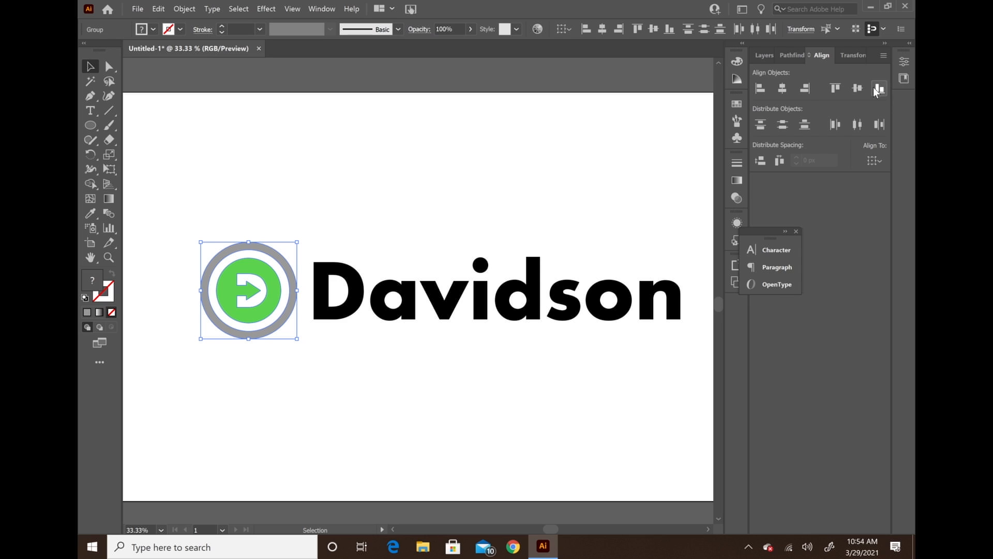
left_click(464, 172)
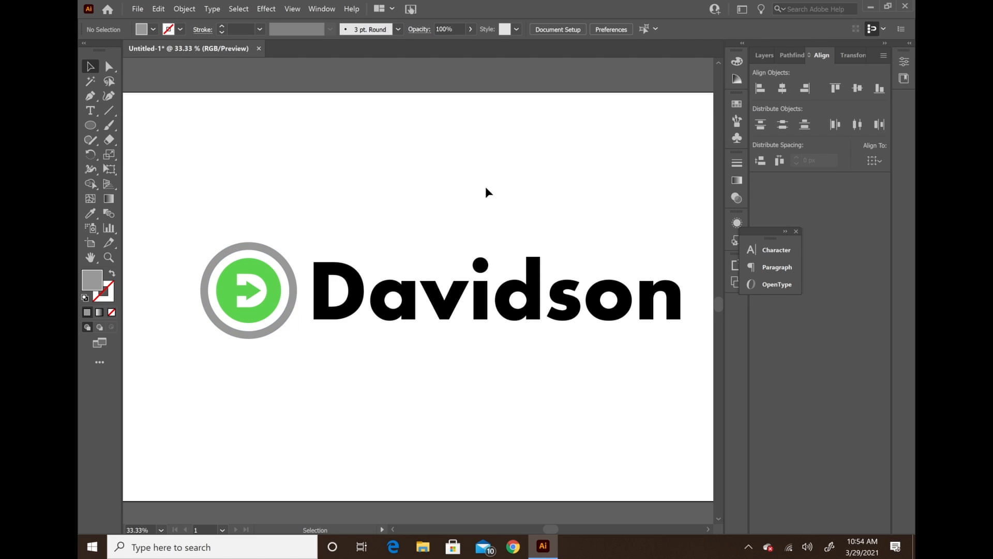
key("ctrl+minus")
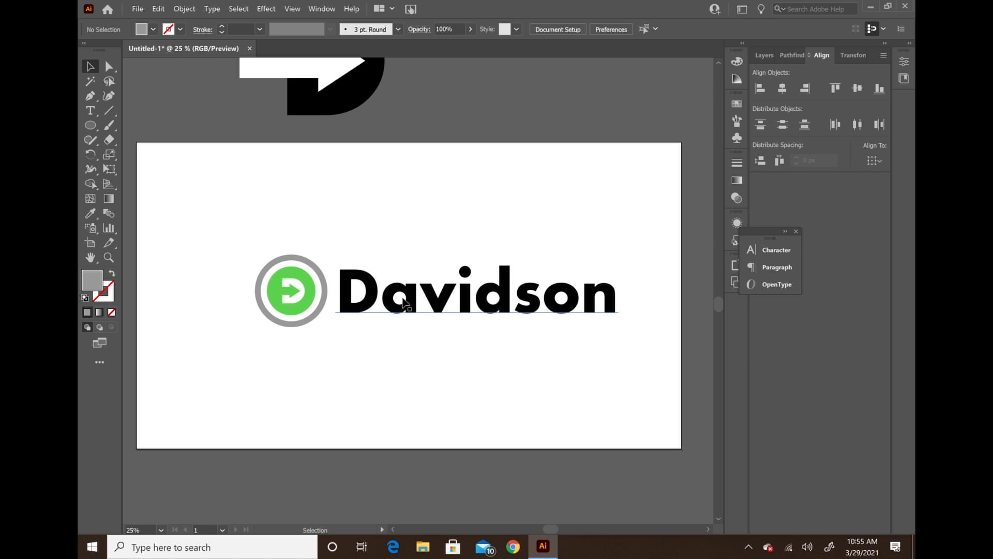
double_click(448, 309)
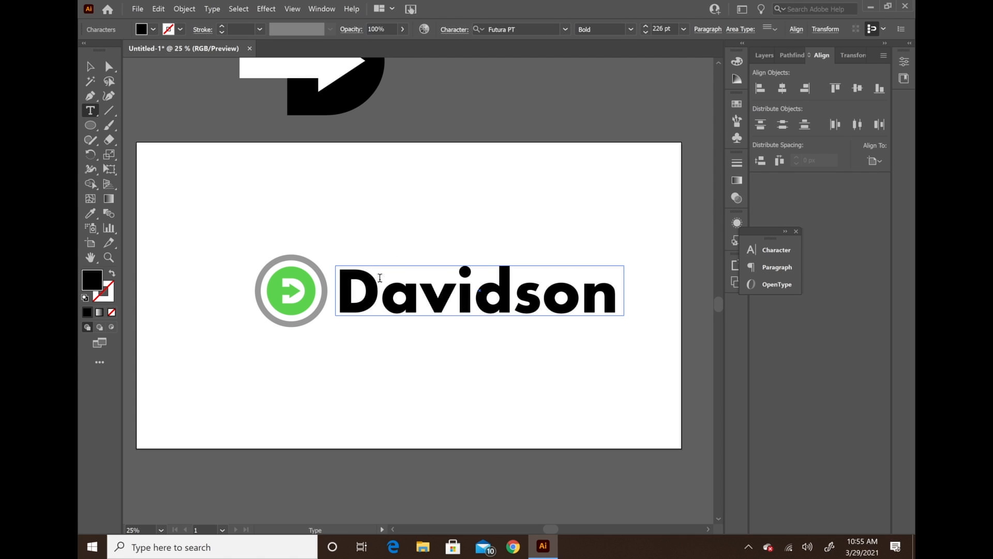
key("Left")
key("Left")
key("Left")
key("Right")
key("Right")
key("Right")
key("Right")
left_click(90, 66)
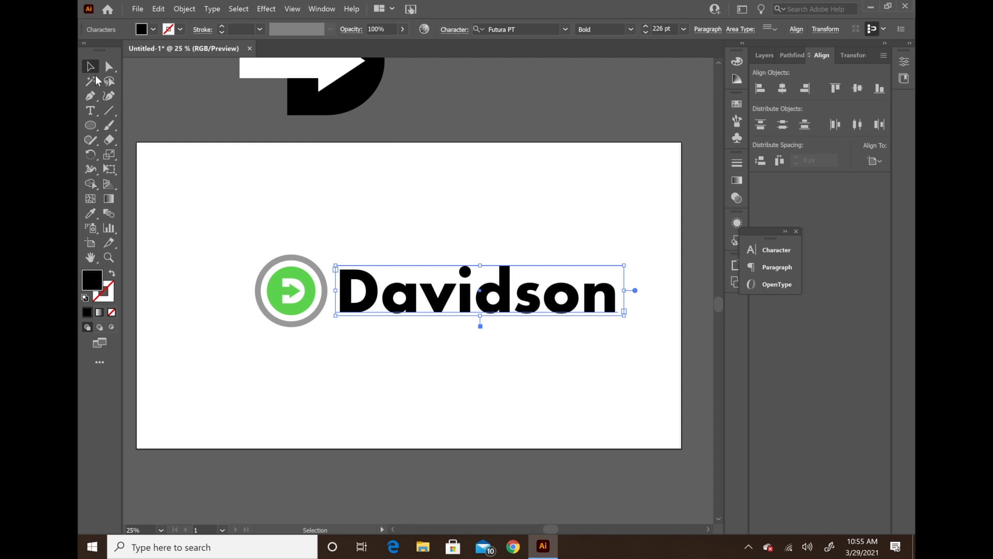
Step: Place the text cursor after the "D" in "Davidson" and look up the Character options
left_click(304, 224)
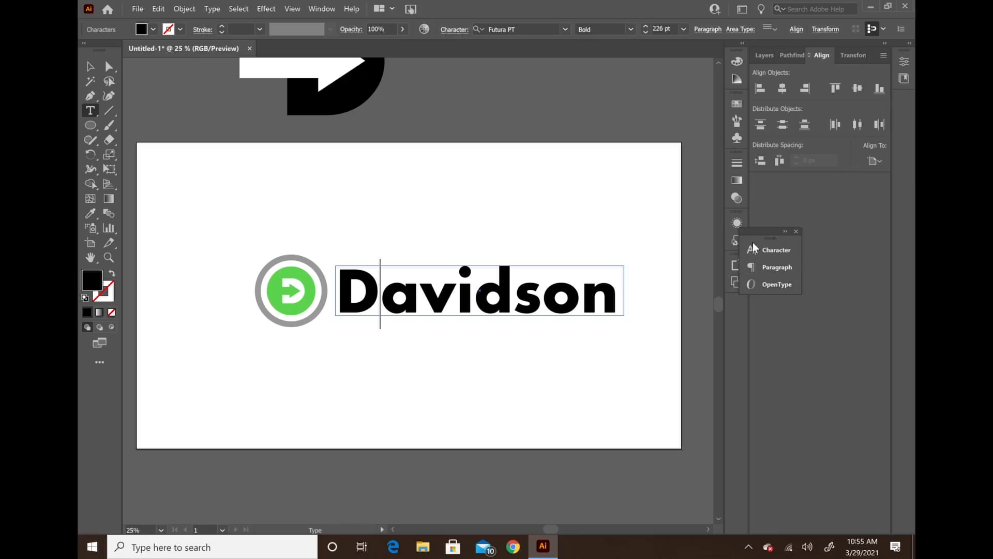
left_click(756, 251)
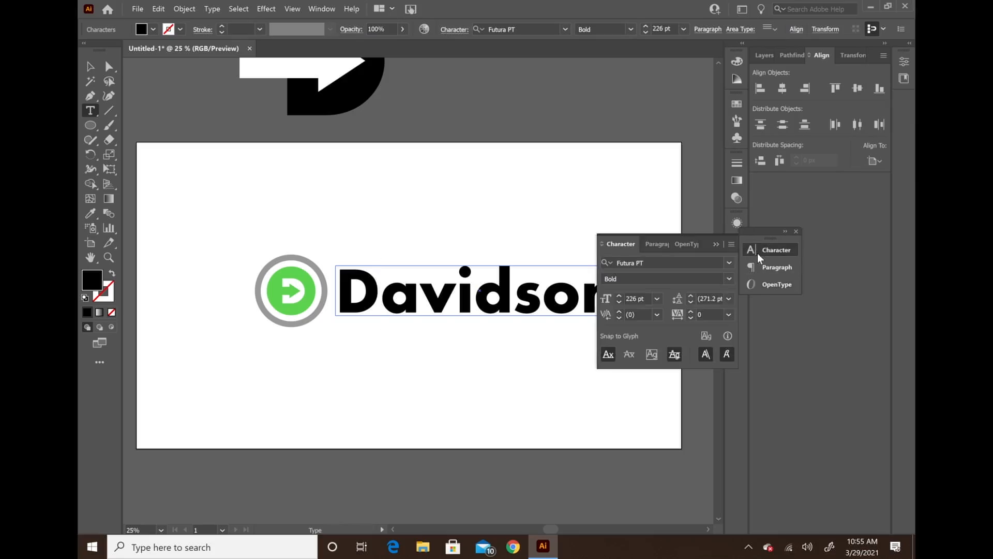
left_click(322, 9)
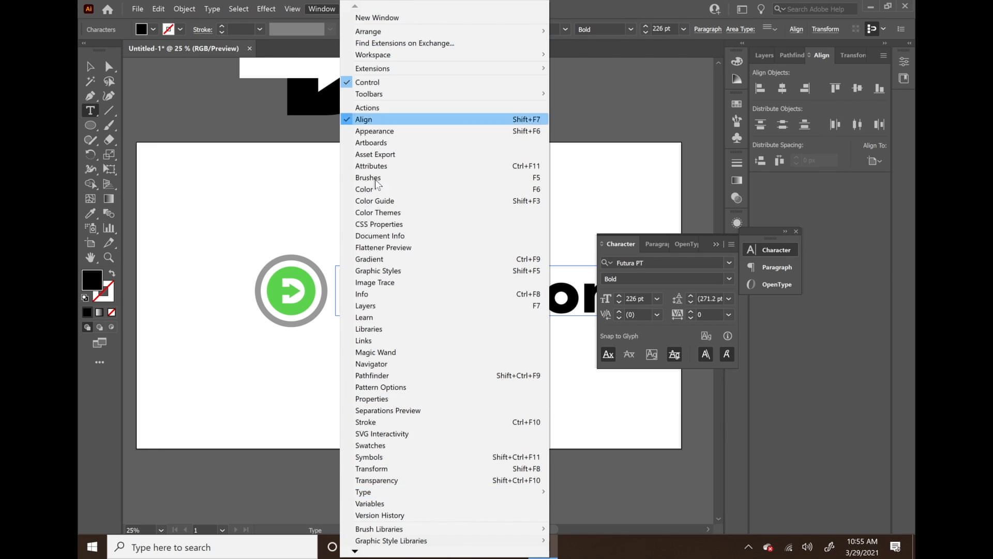
mouse_move(396, 494)
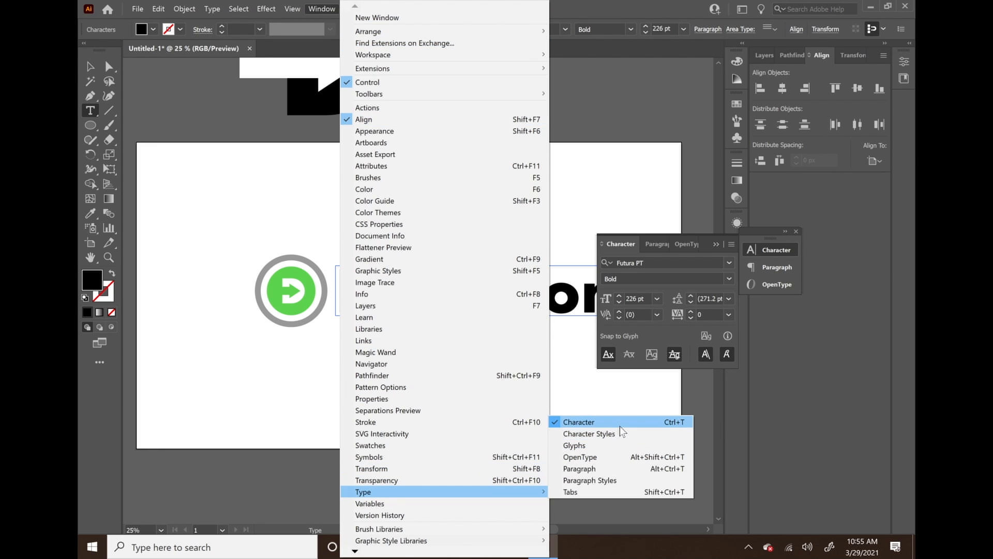
left_click(630, 247)
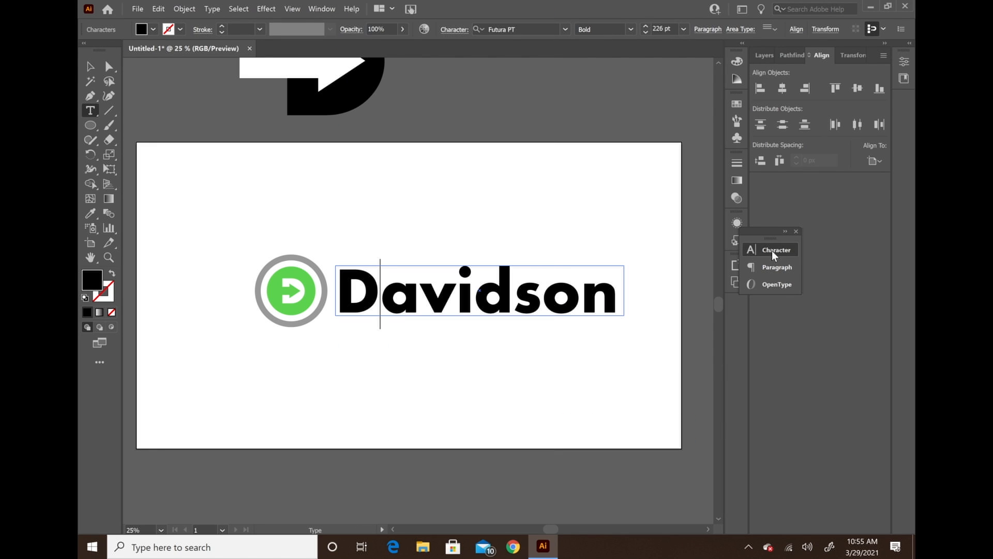
Step: Set the kerning of the whole "Davidson" wordmark to Optical
left_click(771, 250)
double_click(388, 282)
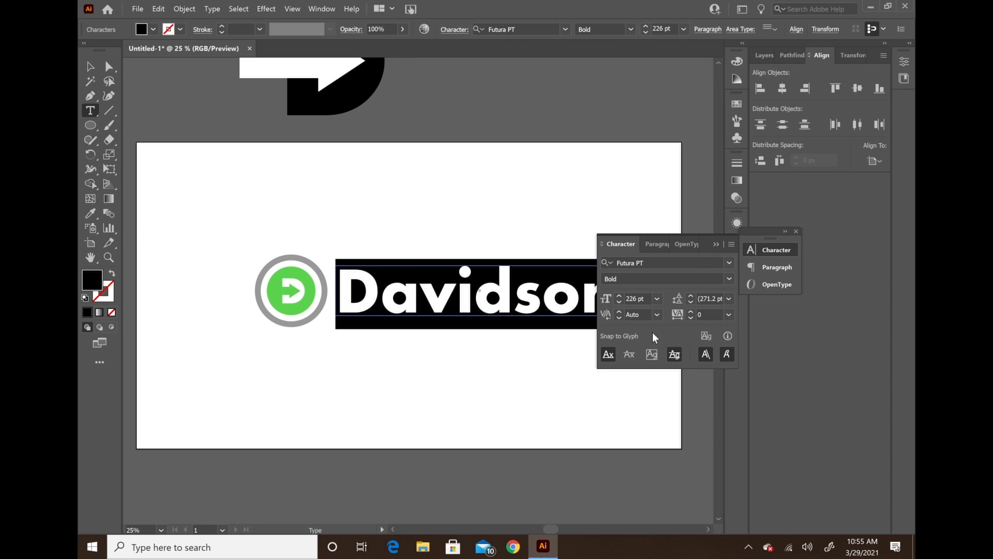
left_click(660, 320)
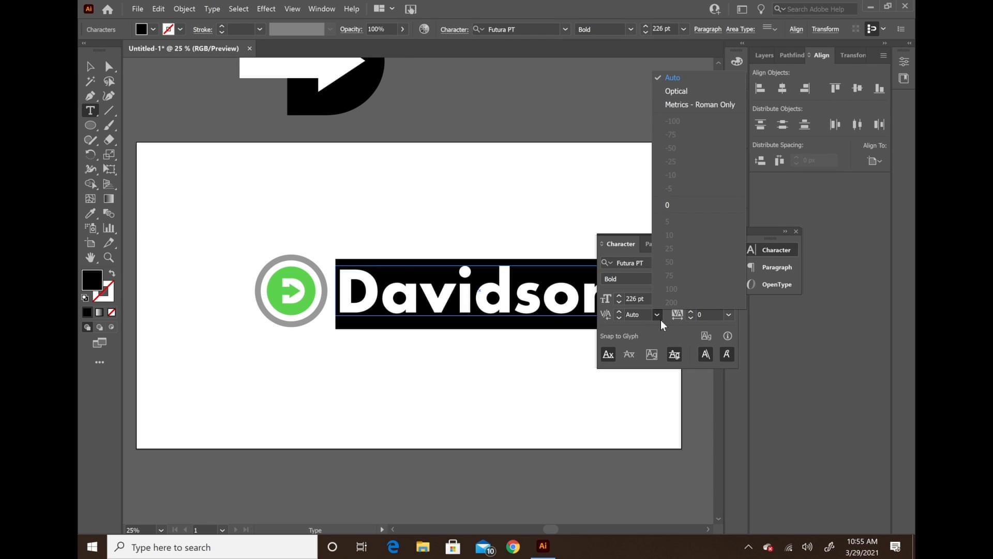
left_click(676, 92)
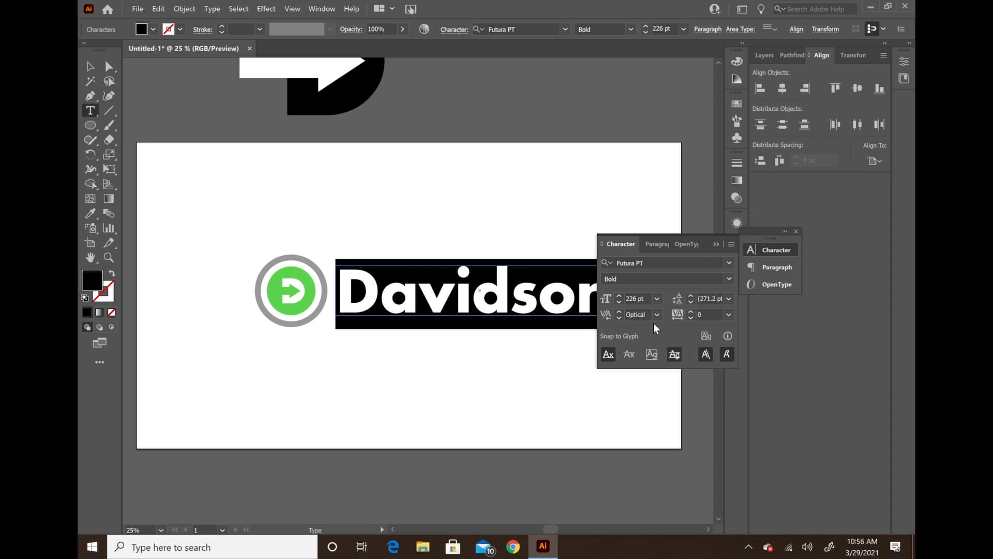
Step: Move the Character options clear of the "Davidson" lettering so the whole word can be inspected
left_click(454, 303)
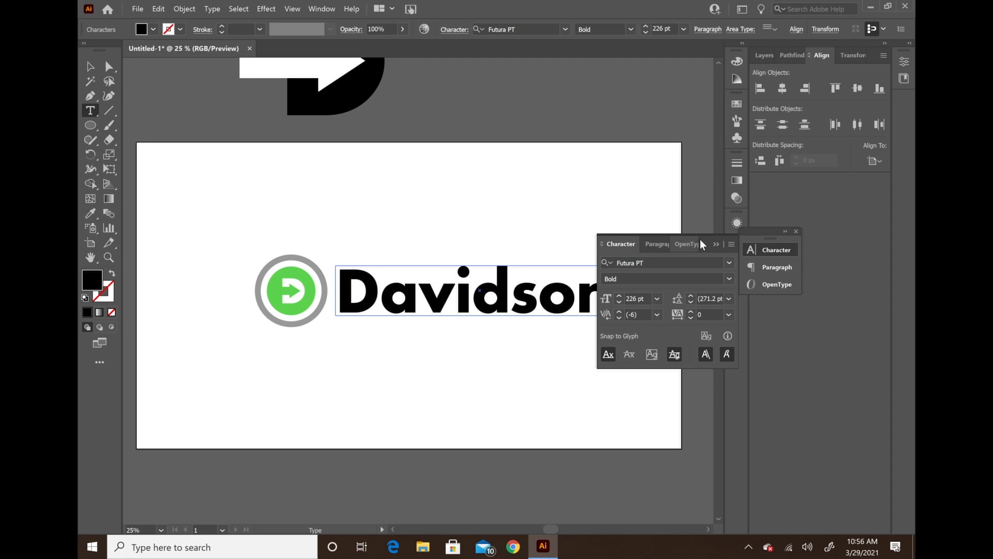
left_click_drag(705, 246, 838, 268)
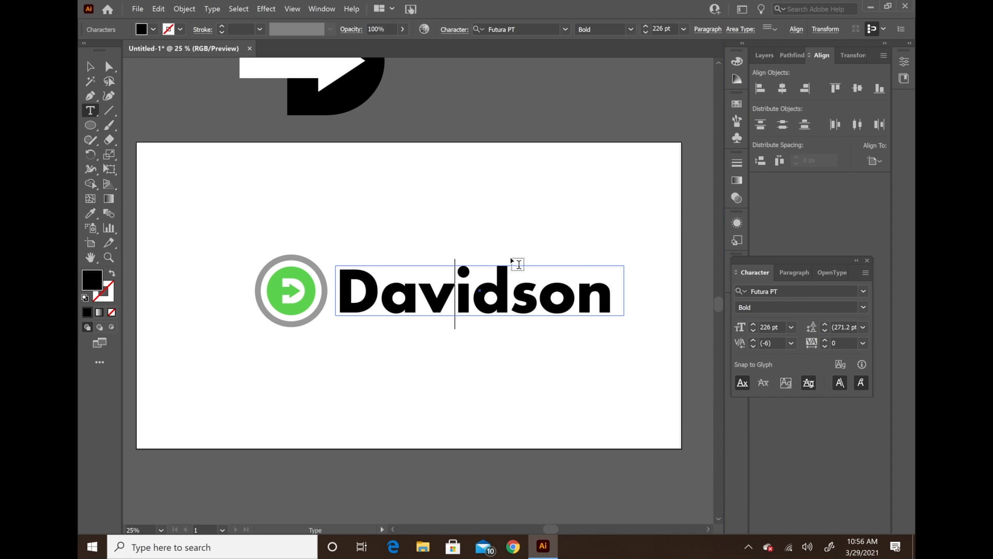
key("ctrl+=")
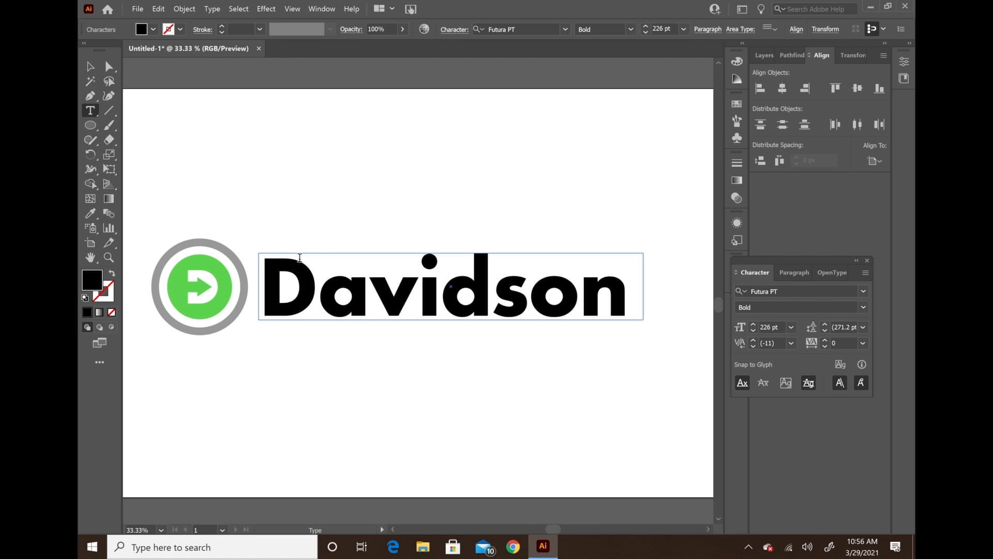
key("Escape")
key("p")
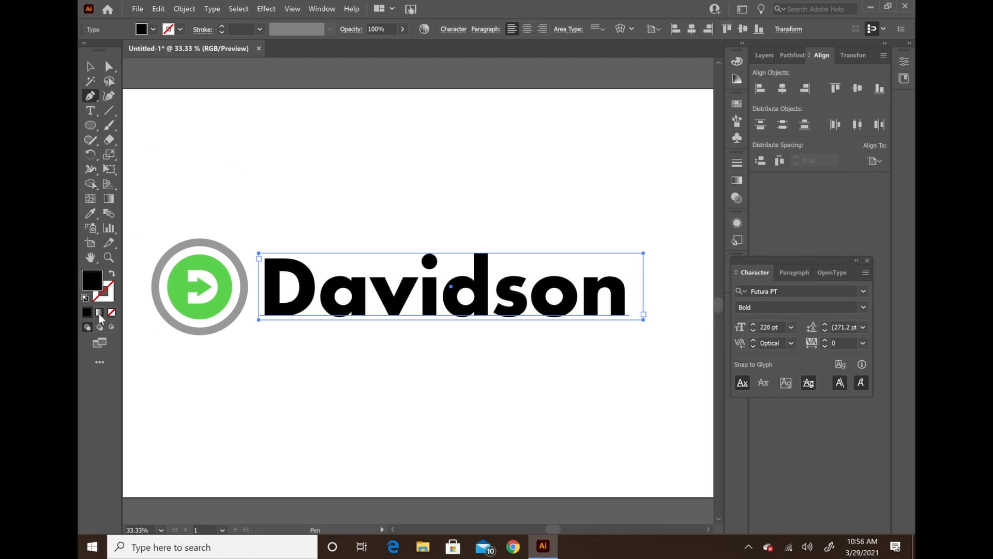
double_click(100, 281)
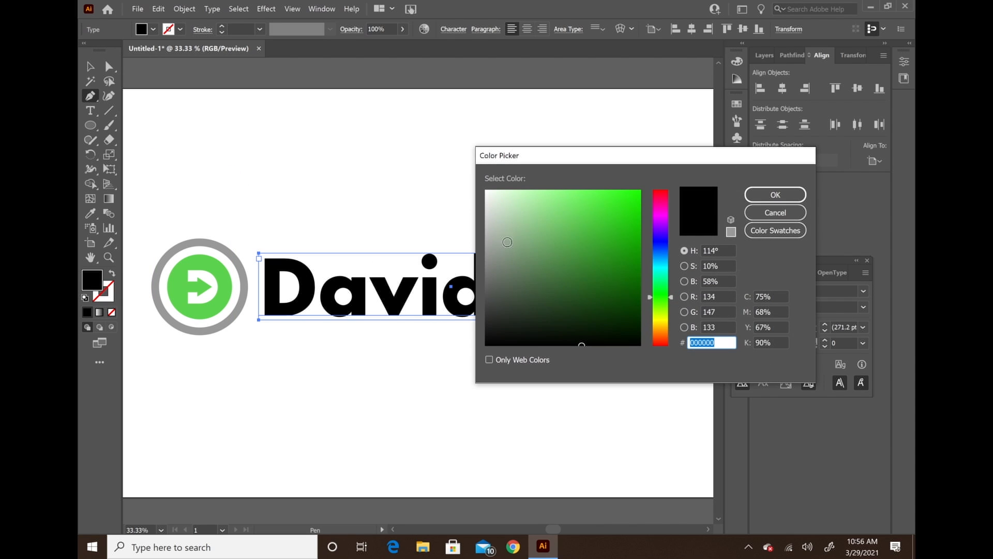
type("CAEFC7")
left_click(754, 199)
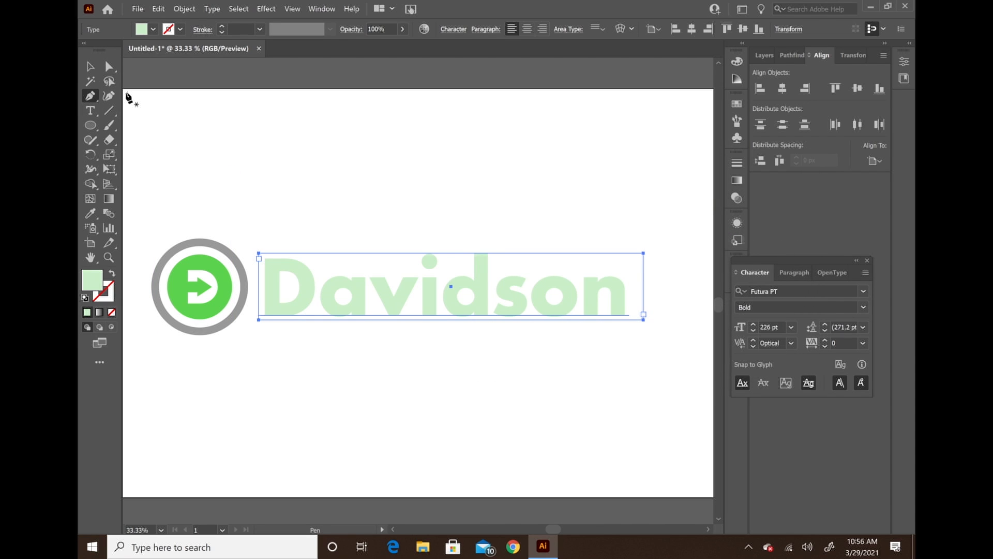
key("ctrl+z")
Step: Deselect the wordmark and set the Pen tool's fill colour to light green A1FF97
left_click(89, 66)
left_click(174, 120)
left_click(89, 95)
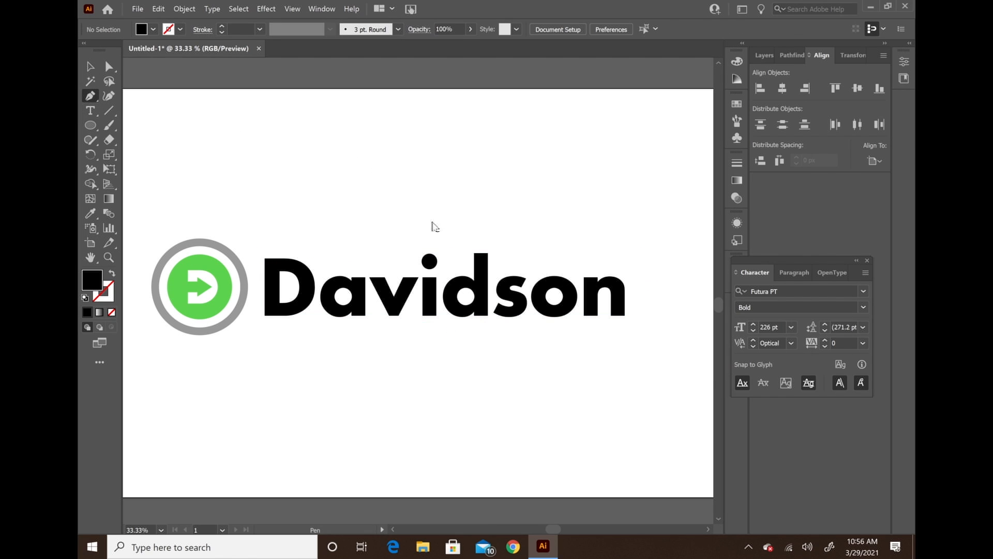
left_click_drag(552, 214, 553, 174)
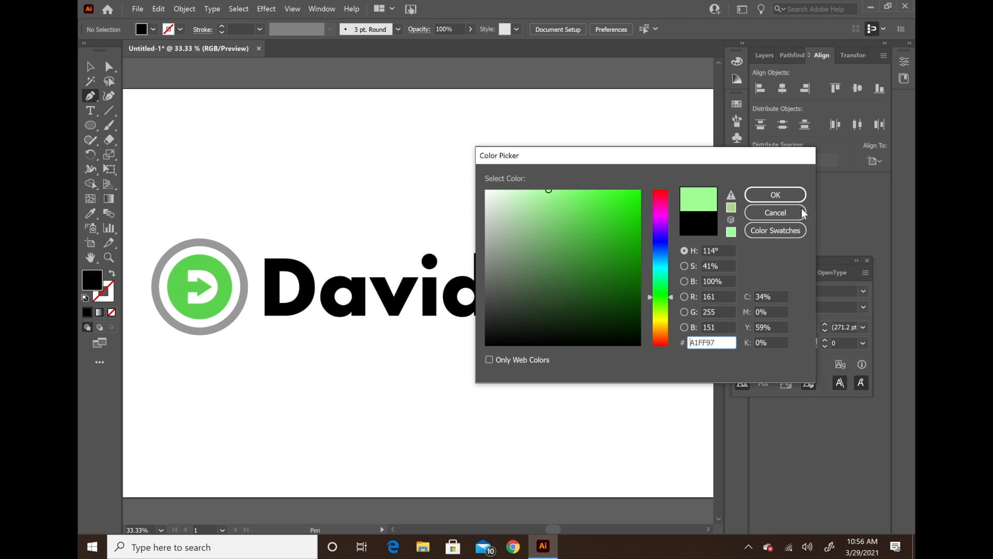
left_click(775, 195)
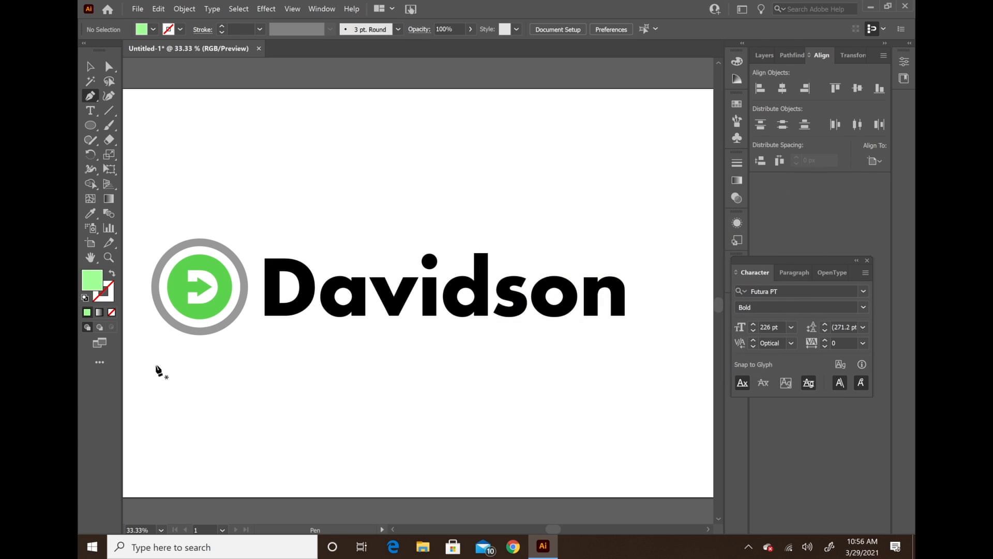
Step: Draw a light green filled shape with the Pen tool covering the gap between the "D" and "a", and deselect it
left_click(294, 257)
left_click_drag(340, 276, 320, 313)
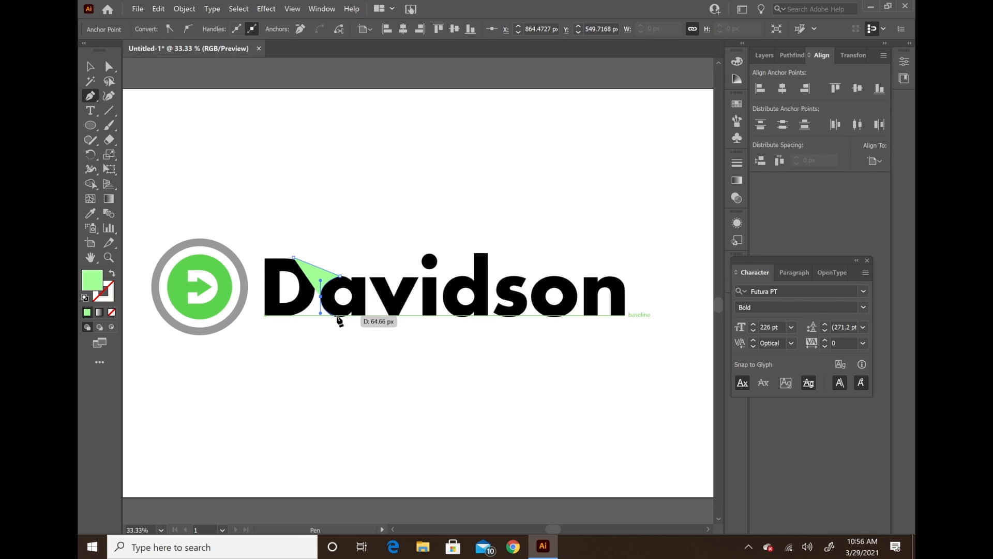
left_click(339, 315)
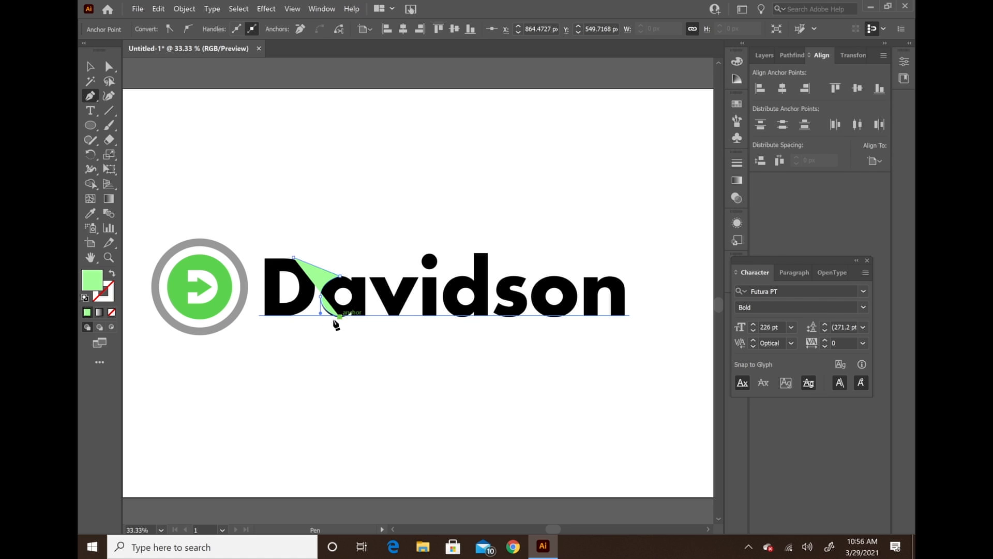
left_click(286, 315)
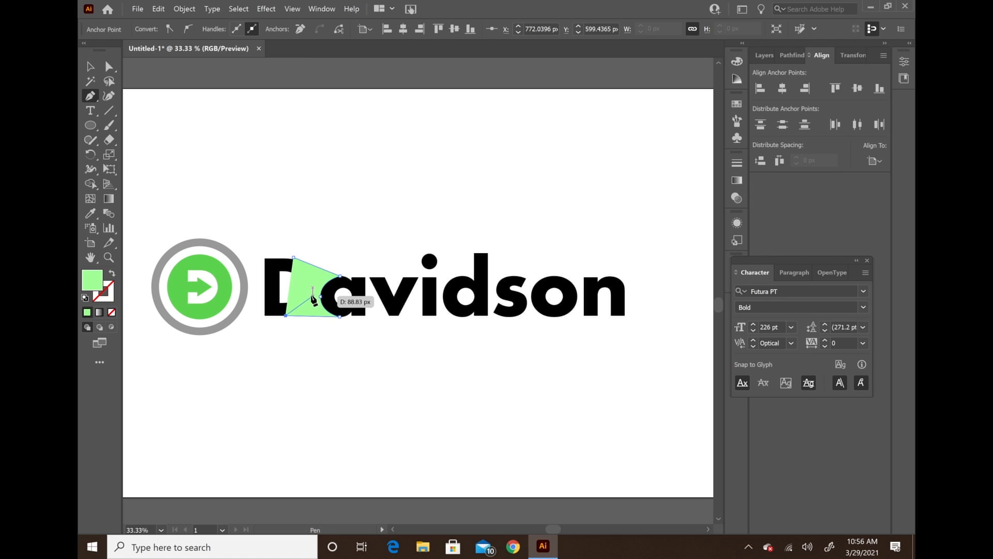
left_click_drag(310, 293, 311, 277)
left_click(294, 257)
left_click(109, 66)
left_click(226, 223)
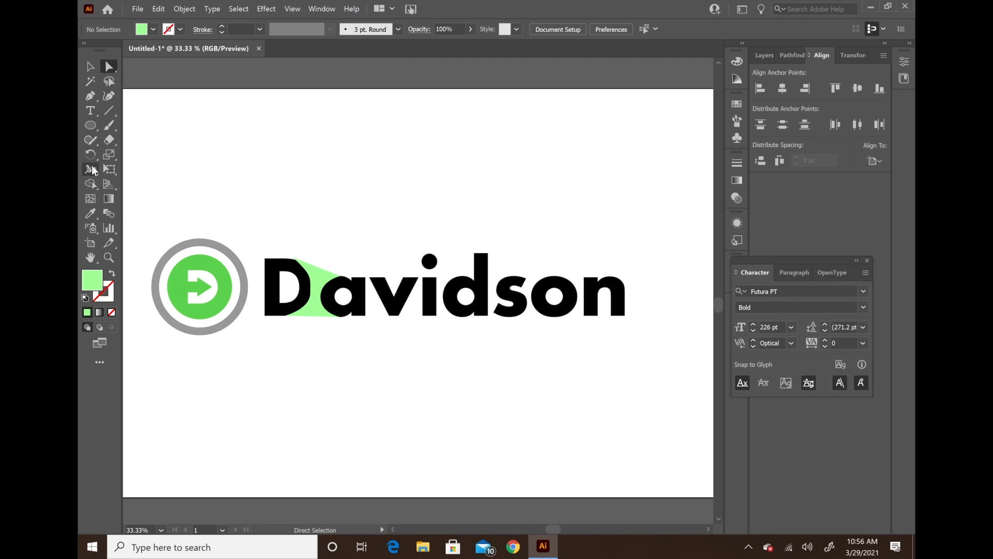
Step: Draw a second light green filled shape covering the gap between the "a" and "v", and deselect it
left_click(90, 97)
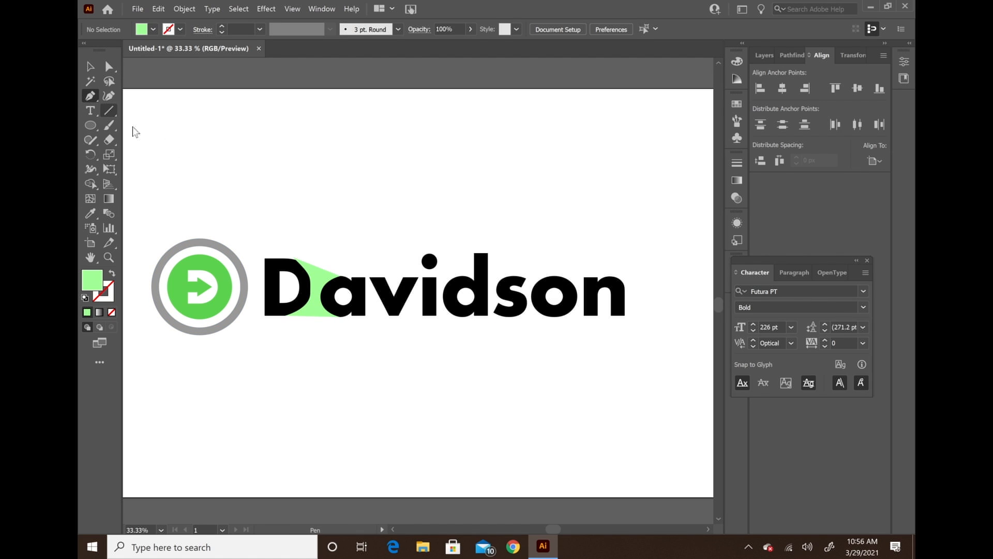
left_click(365, 277)
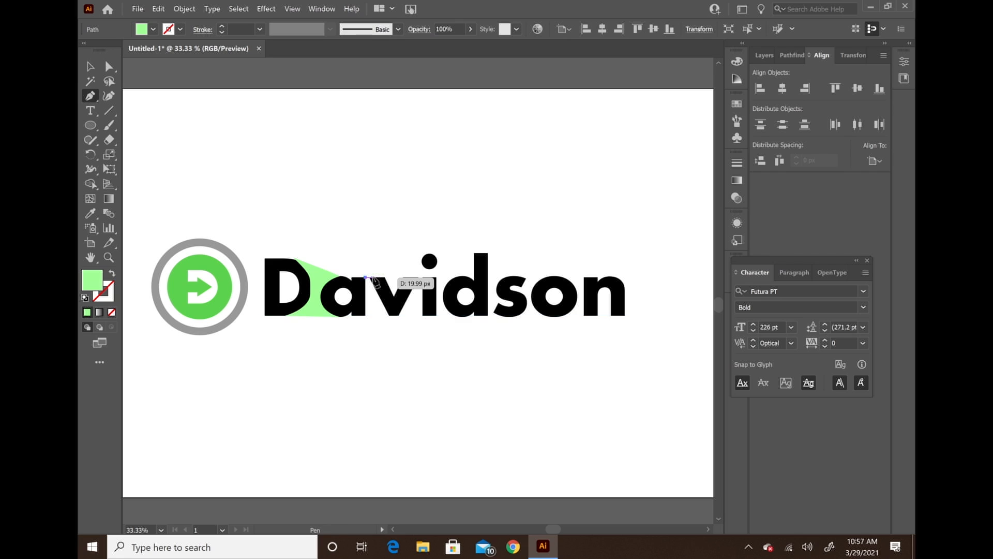
left_click(389, 314)
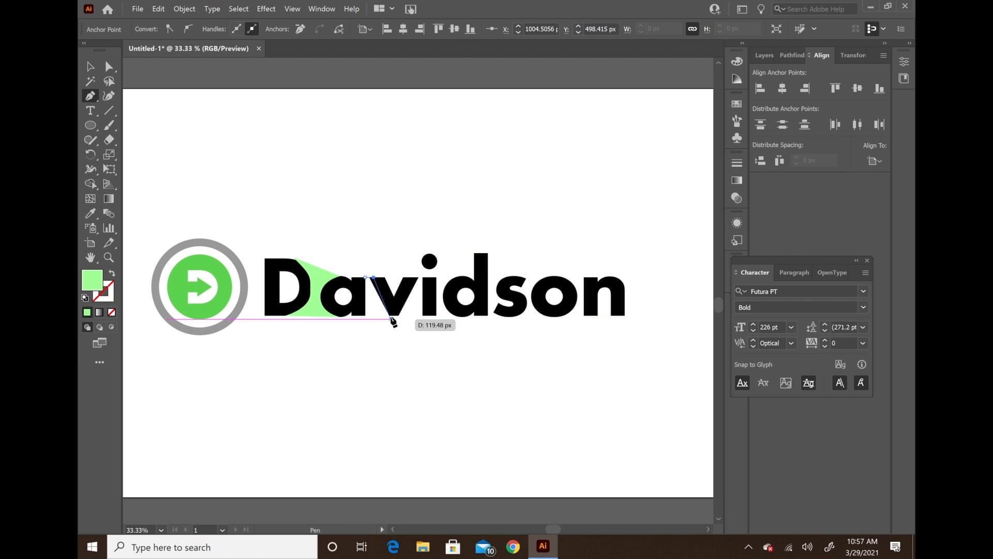
left_click(365, 317)
left_click(365, 277)
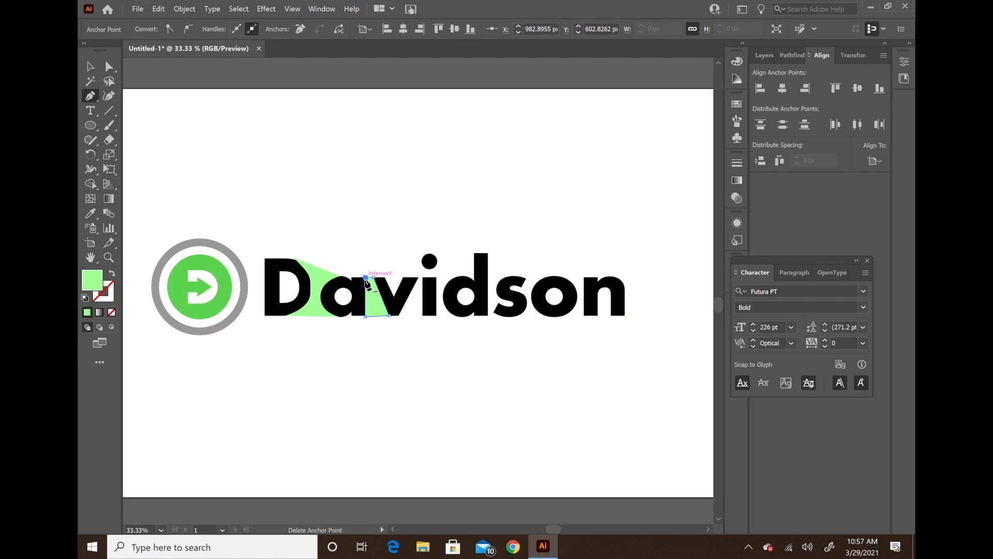
left_click(107, 68)
left_click(226, 174)
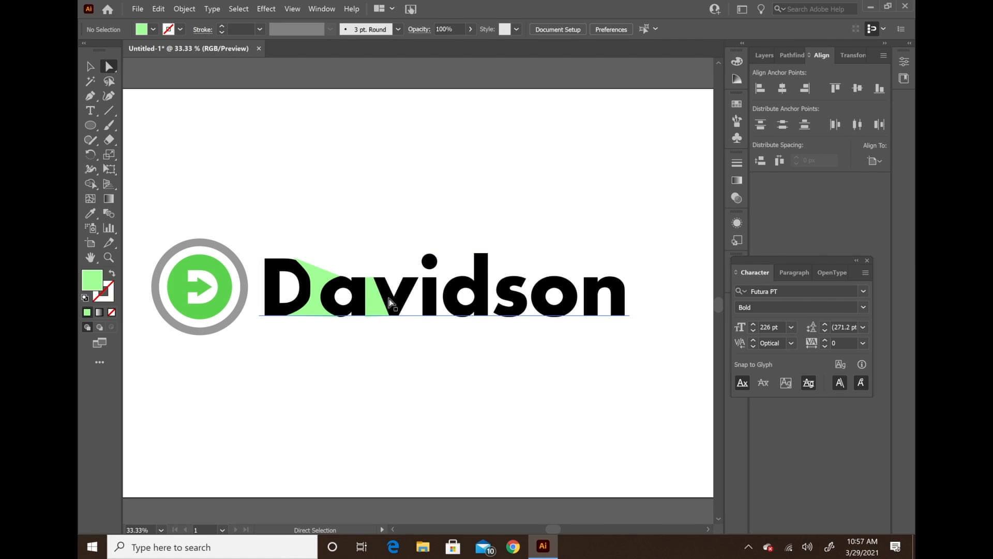
Step: Delete both light green gap shapes from the wordmark
left_click(316, 284)
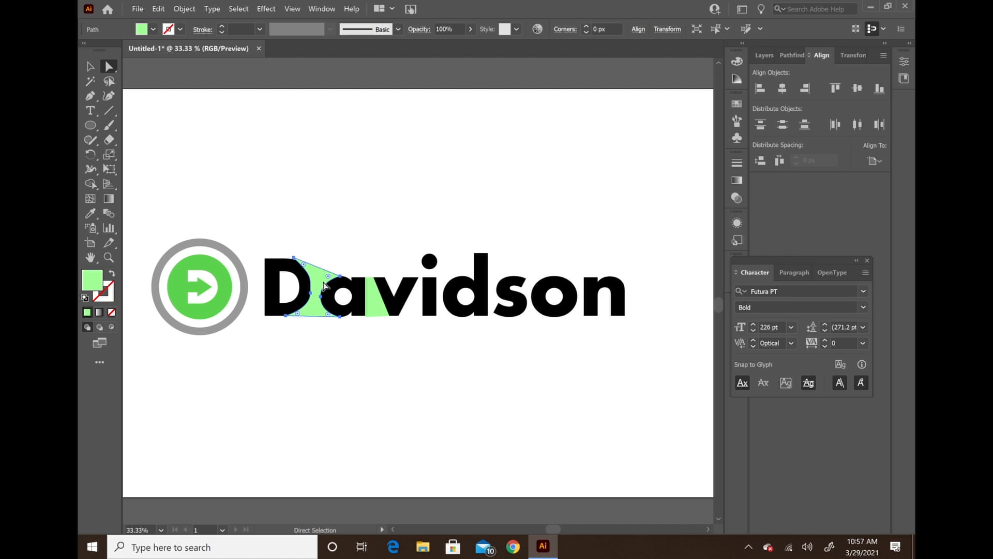
left_click(373, 298, "shift")
key("Delete")
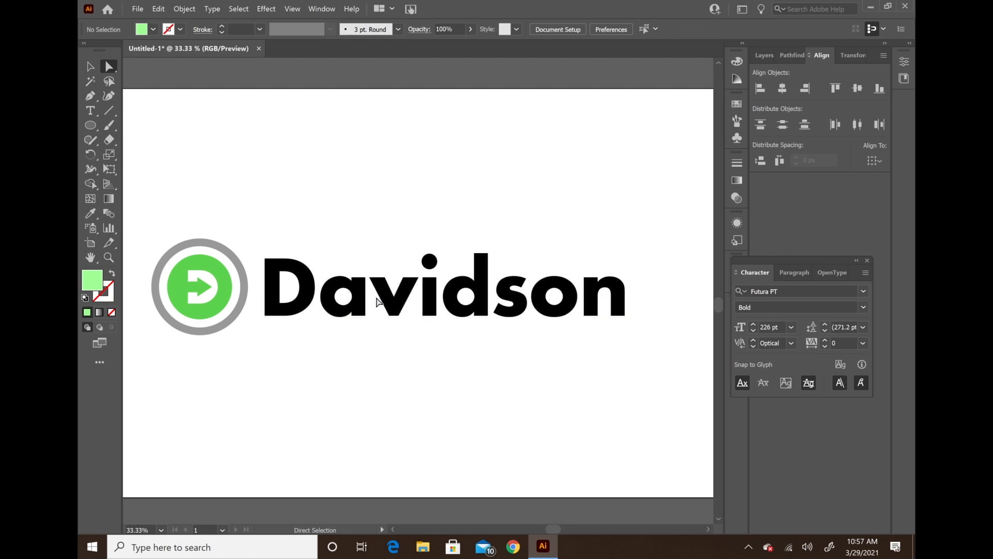
Step: Tighten the kerning between the "D" and "a" in "Davidson" to about -27
left_click(90, 66)
left_click(372, 300)
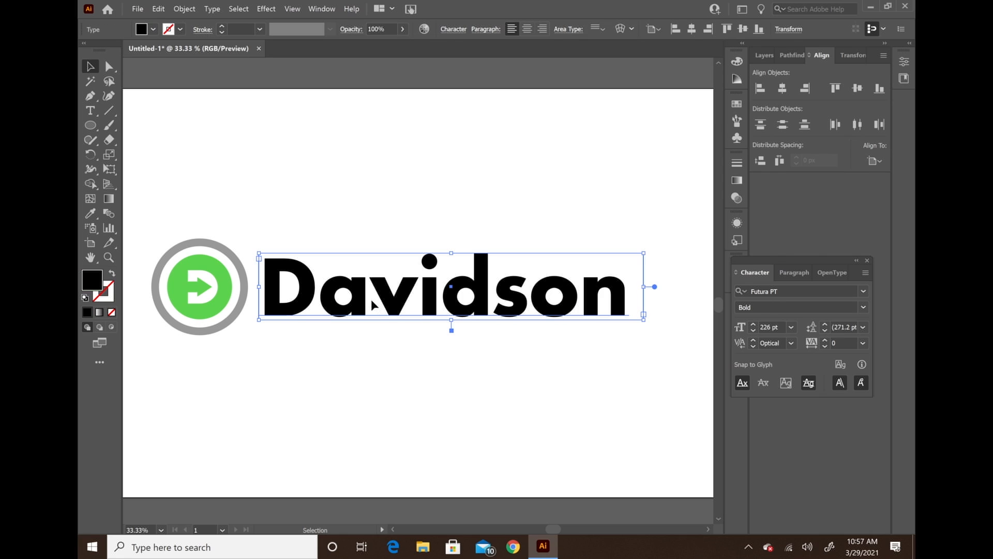
double_click(313, 298)
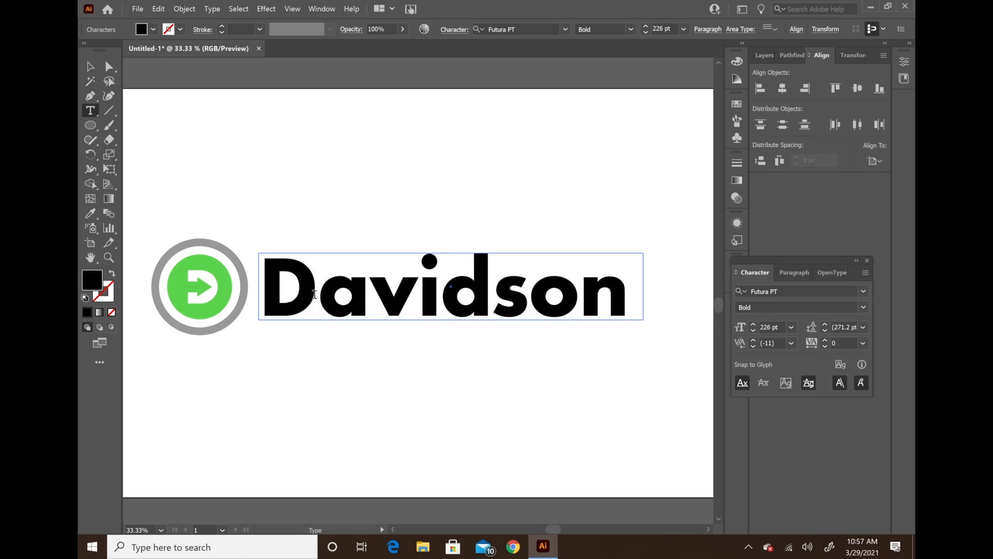
left_click(754, 346)
left_click(754, 347)
left_click(755, 347)
left_click(755, 347)
left_click(755, 347)
left_click(755, 347)
left_click(755, 347)
left_click(755, 347)
left_click(755, 347)
left_click(755, 347)
left_click(756, 348)
left_click(756, 348)
left_click(755, 348)
left_click(756, 348)
left_click(756, 348)
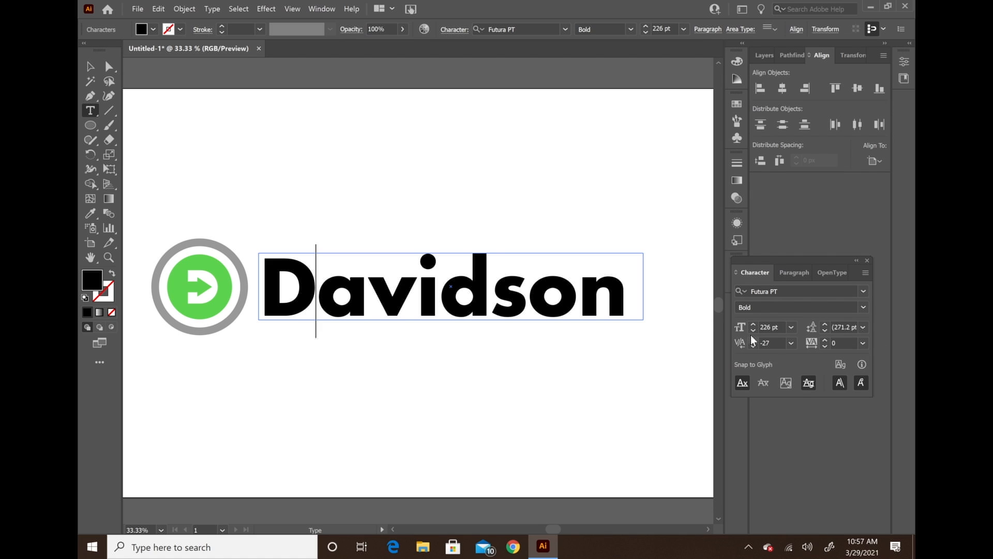
left_click(753, 339)
Step: Check the spacing around the "a" and "v", and tighten the kerning between the "i" and "d" to about -16
left_click(391, 296)
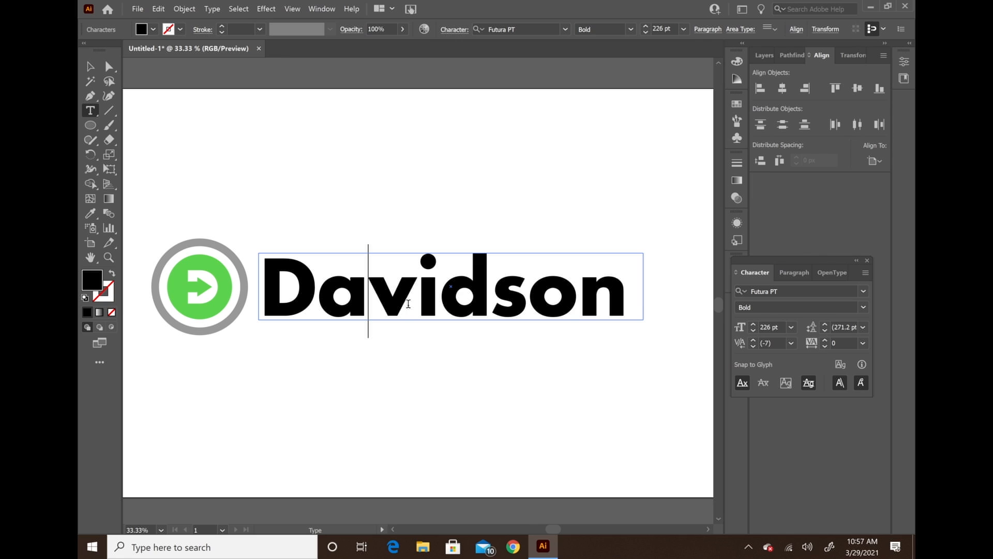
left_click(324, 300)
left_click(369, 298)
left_click(384, 297)
left_click(406, 295)
left_click(391, 297)
key("Right")
key("Right")
left_click(791, 343)
left_click(793, 342)
left_click(753, 346)
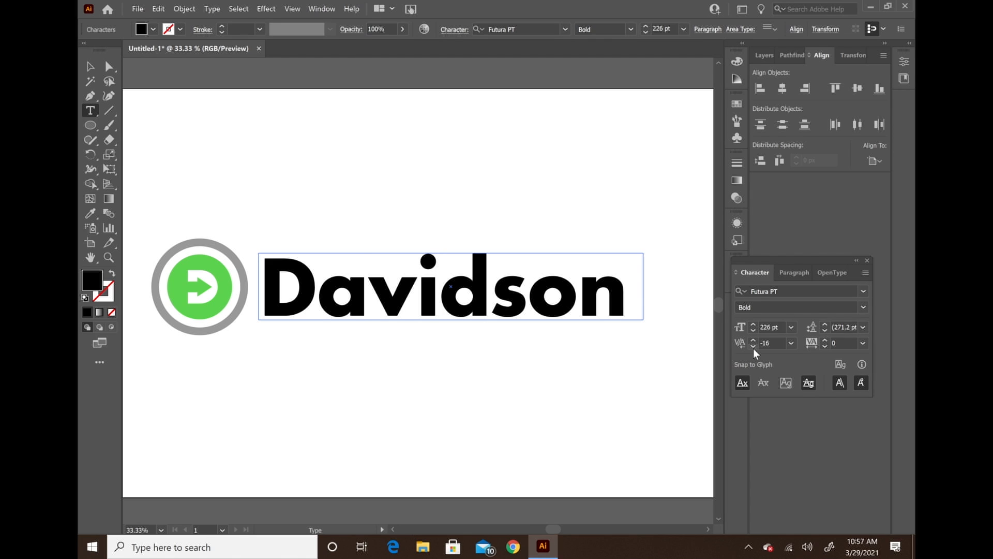
left_click(753, 346)
left_click(753, 347)
Step: Tighten the kerning between the "d" and "s" in "Davidson" to -21
left_click(485, 294)
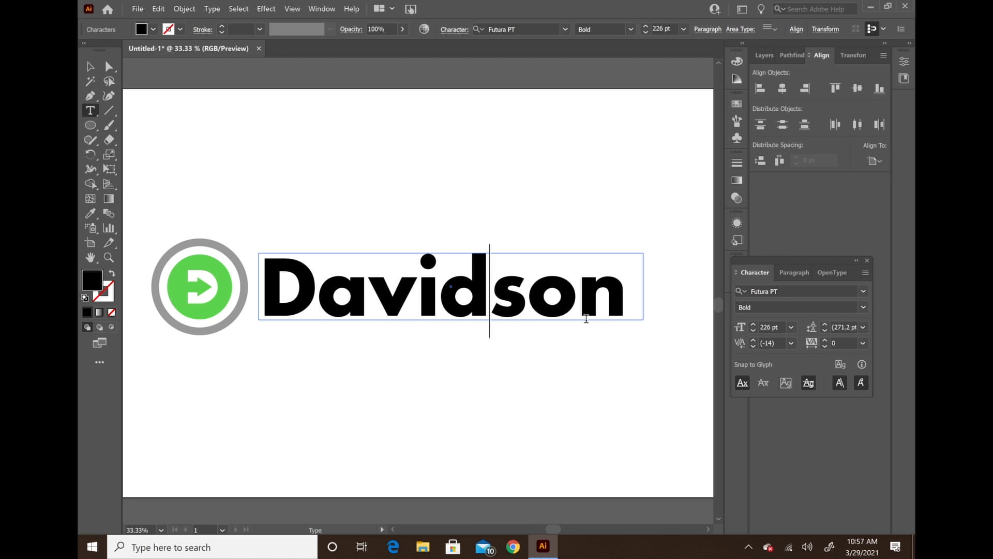
left_click(752, 346)
left_click(751, 346)
left_click(752, 346)
left_click(753, 346)
left_click(753, 345)
left_click(753, 345)
left_click(753, 346)
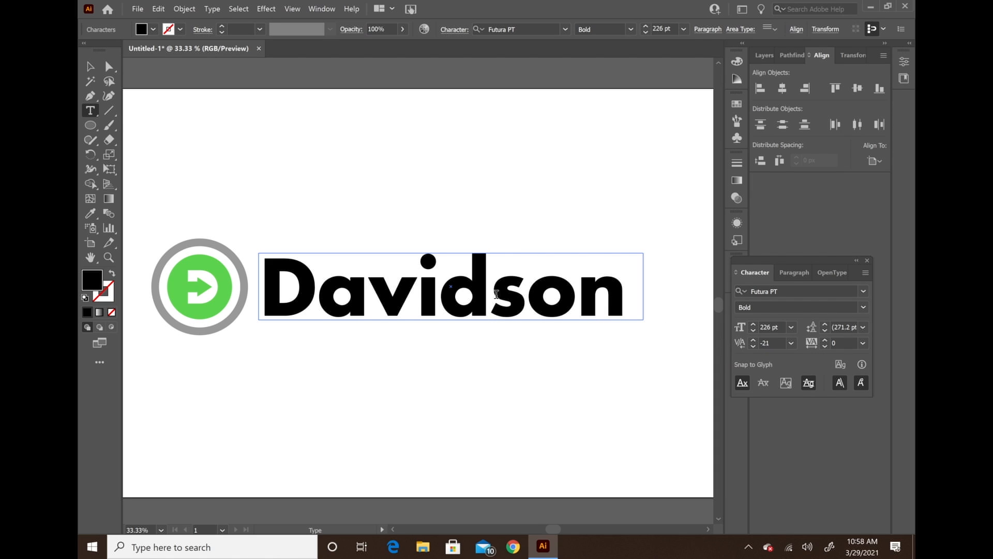
Step: Tighten the kerning between the "o" and "n" at the word's end to -19 and deselect the wordmark
left_click(511, 297)
left_click(753, 346)
left_click(753, 345)
left_click(753, 346)
left_click(753, 346)
left_click(753, 346)
left_click(753, 345)
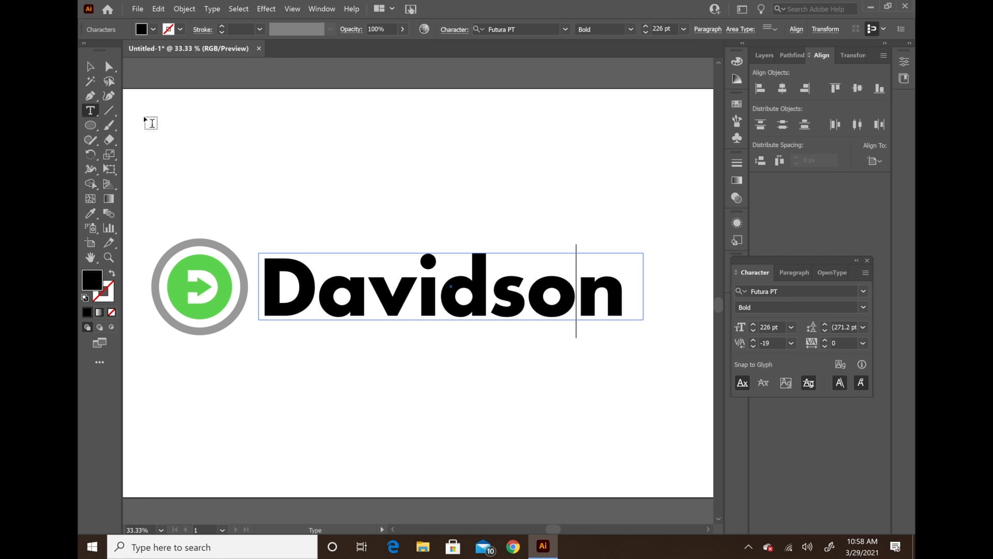
left_click(90, 66)
left_click(318, 136)
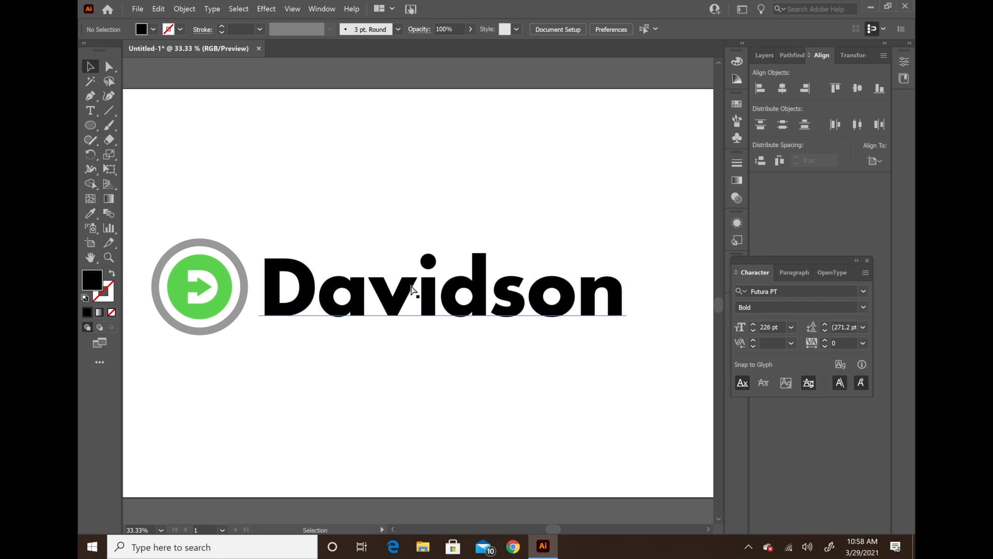